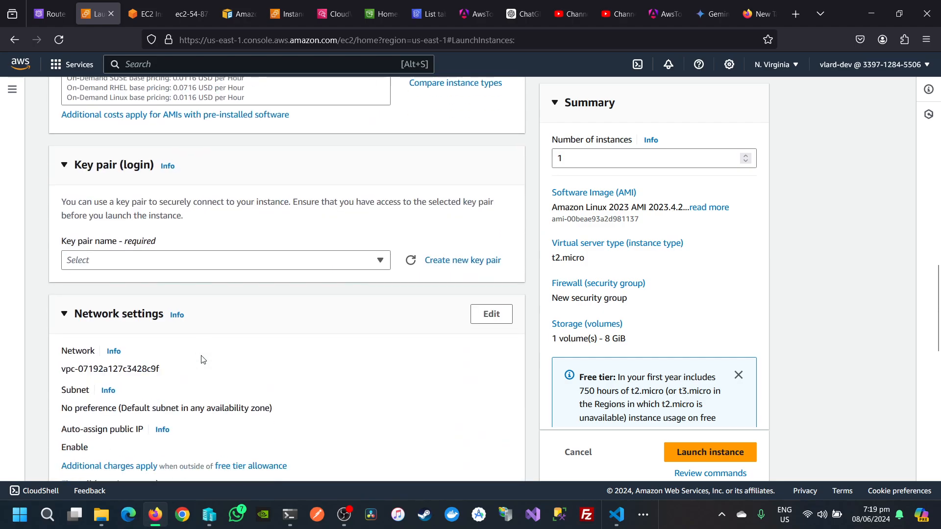
Step: Choose vlard-keypair as the login key pair and allow HTTP traffic from the internet in the new security group
{"action": "left_click", "coordinate": [178, 270]}
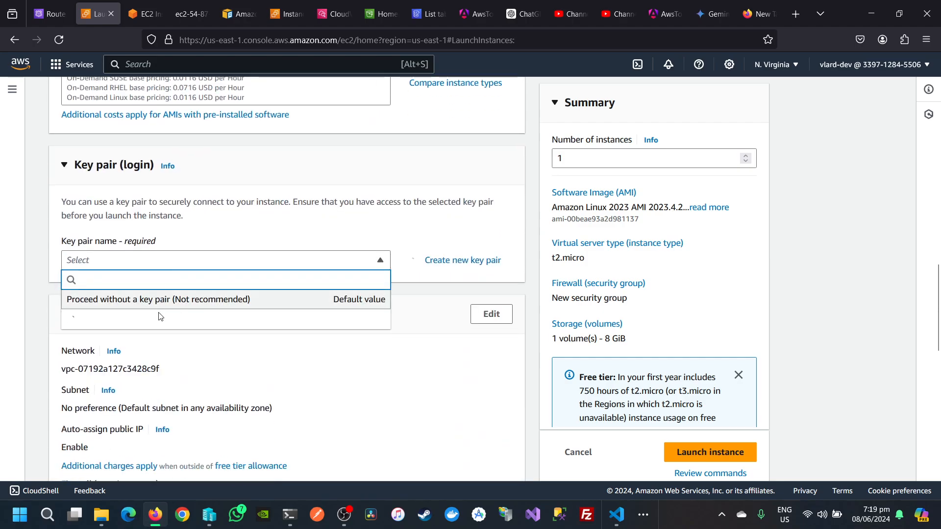
{"action": "left_click", "coordinate": [126, 327]}
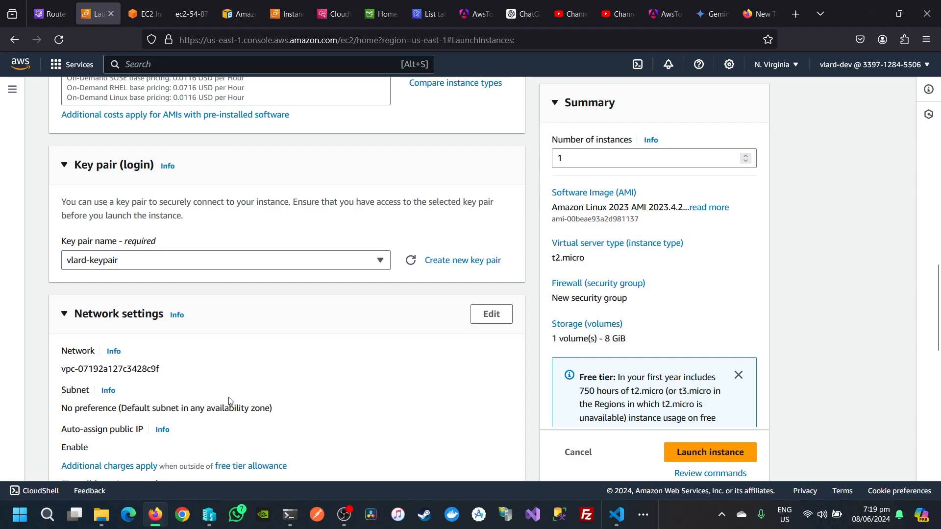
{"action": "scroll", "coordinate": [229, 400], "scroll_direction": "down", "scroll_amount": 3}
{"action": "scroll", "coordinate": [229, 400], "scroll_direction": "down", "scroll_amount": 4}
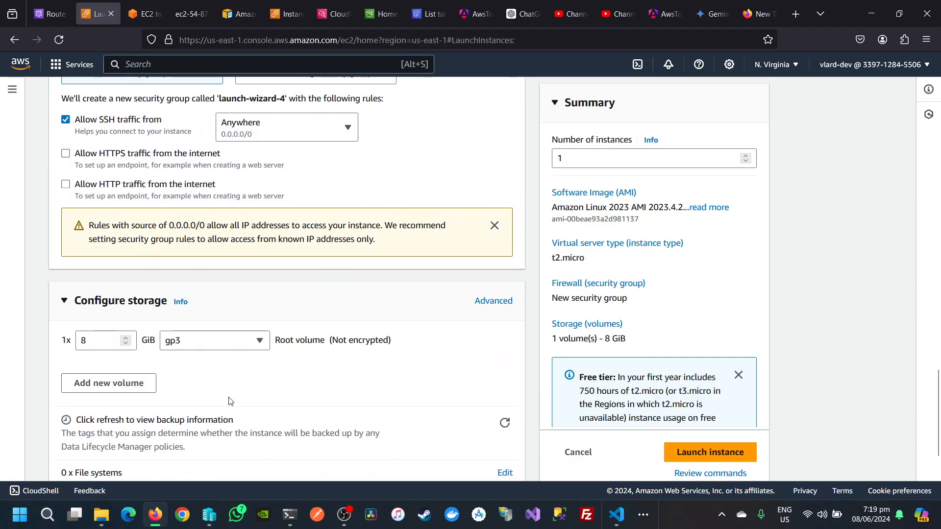
{"action": "left_click", "coordinate": [104, 190]}
Step: Add a user data Bash script that updates packages, installs, starts and enables httpd with a "Hello Vlard!" index.html, and launch the instance
{"action": "scroll", "coordinate": [182, 347], "scroll_direction": "down", "scroll_amount": 1}
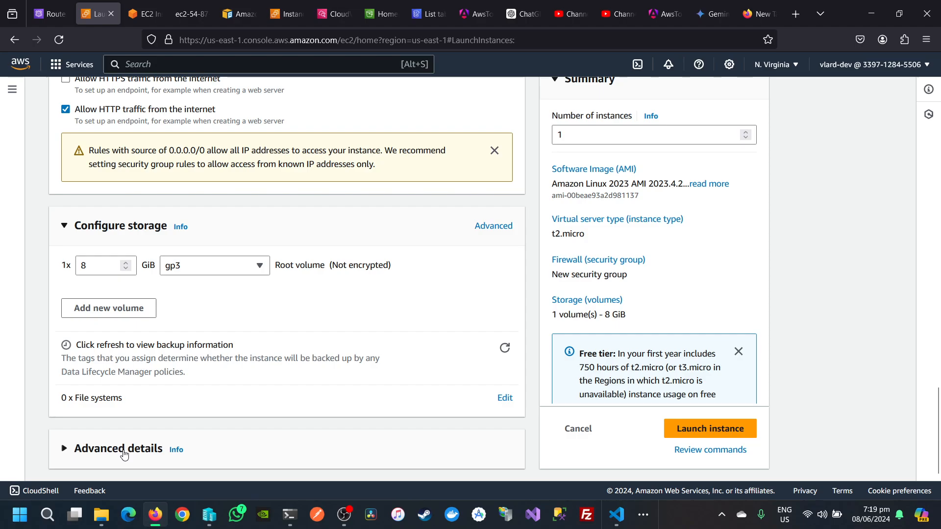
{"action": "scroll", "coordinate": [130, 451], "scroll_direction": "down", "scroll_amount": 20}
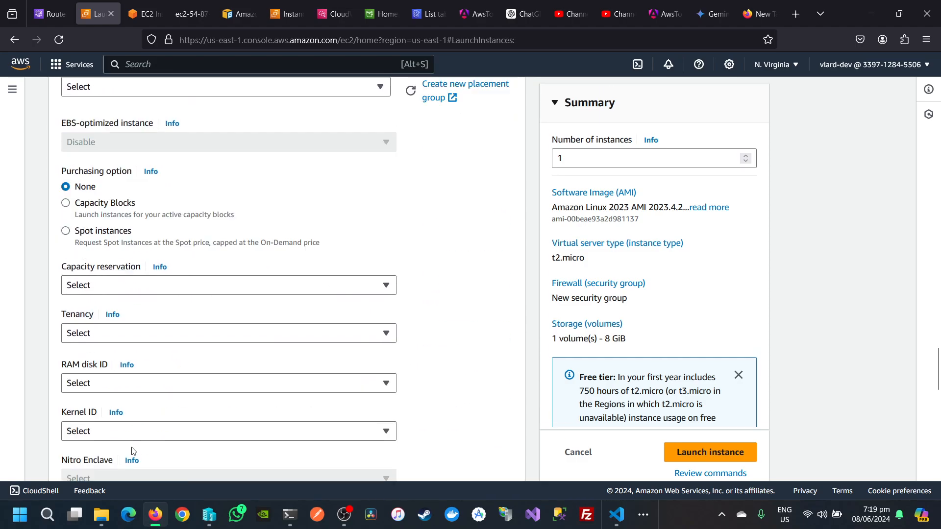
{"action": "scroll", "coordinate": [131, 450], "scroll_direction": "down", "scroll_amount": 7}
{"action": "left_click", "coordinate": [140, 331]}
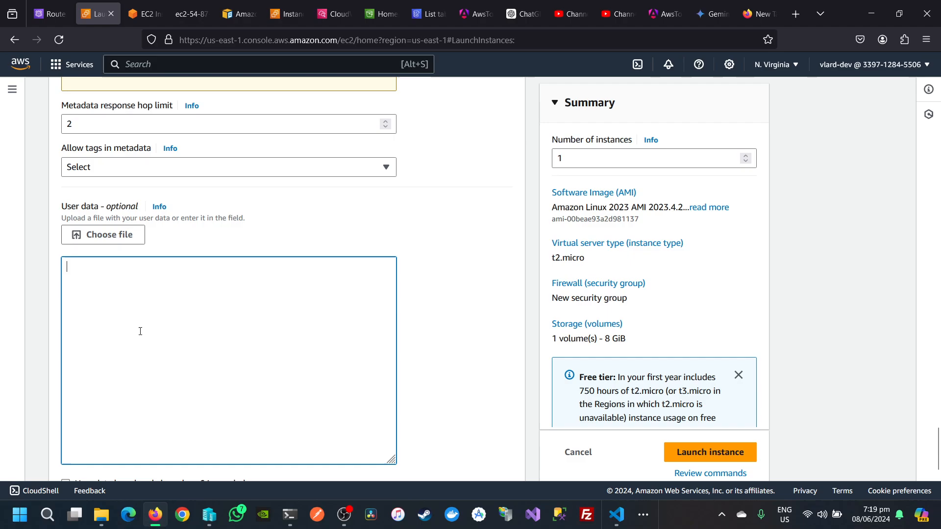
{"action": "type", "text": "#!/bin/bash yum update -y yum install httpd -y echo \"<html><body><h1>Hello Vlard!</h1></body></html>\" > /var/www/html/index.html systemctl start httpd systemctl enable httpd"}
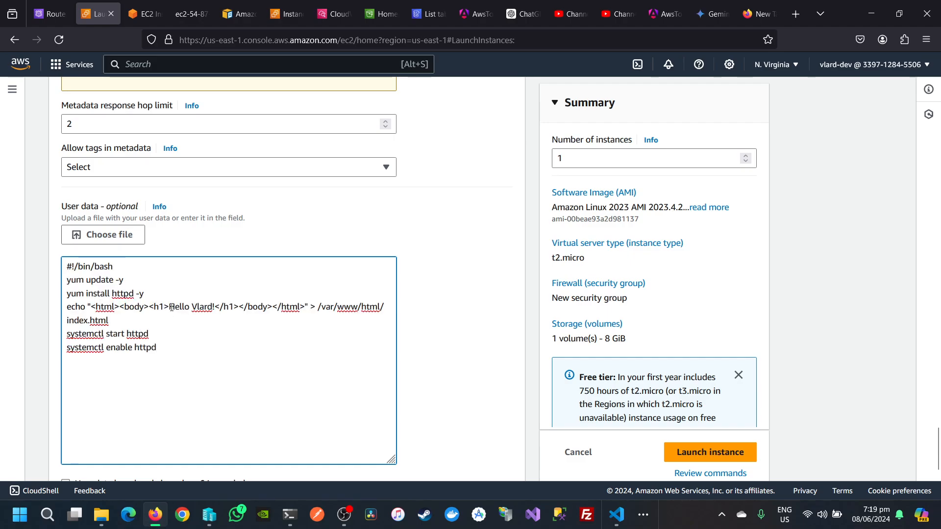
{"action": "left_click_drag", "start_coordinate": [169, 307], "coordinate": [214, 307]}
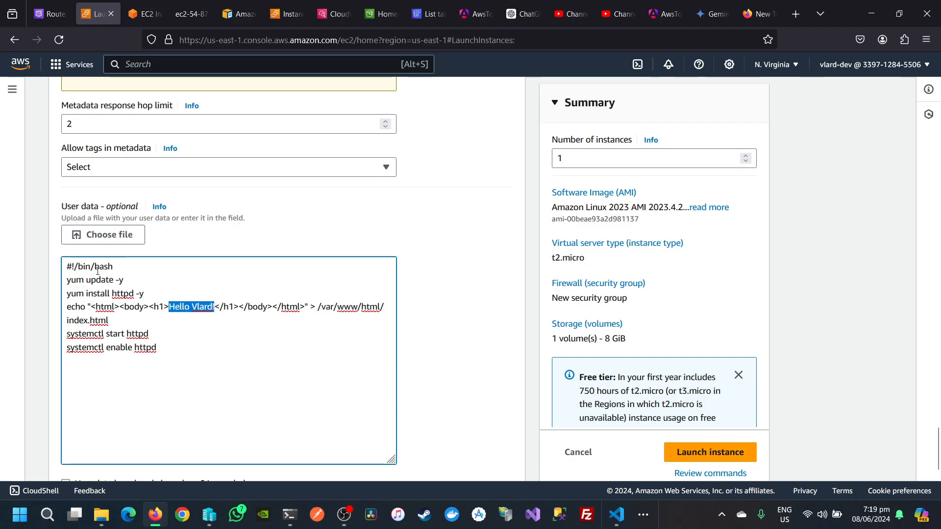
{"action": "left_click_drag", "start_coordinate": [163, 349], "coordinate": [64, 267]}
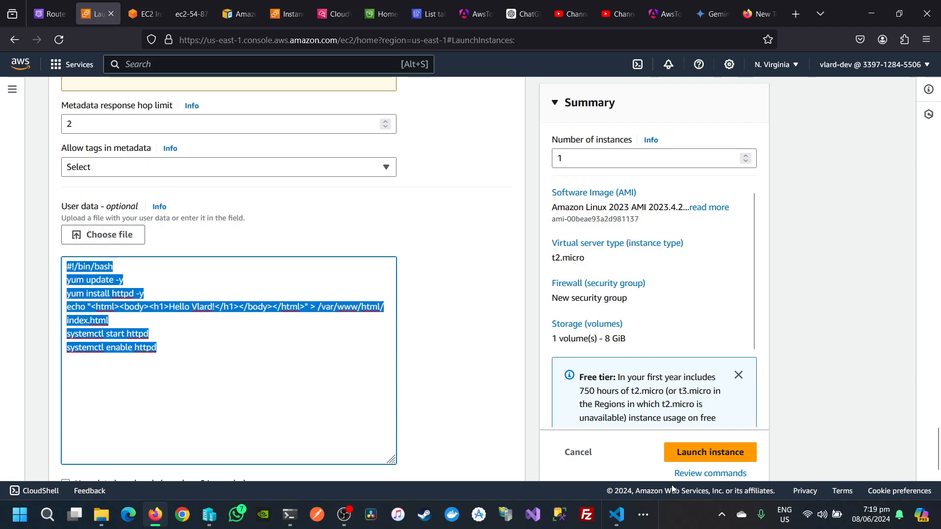
{"action": "left_click", "coordinate": [694, 454]}
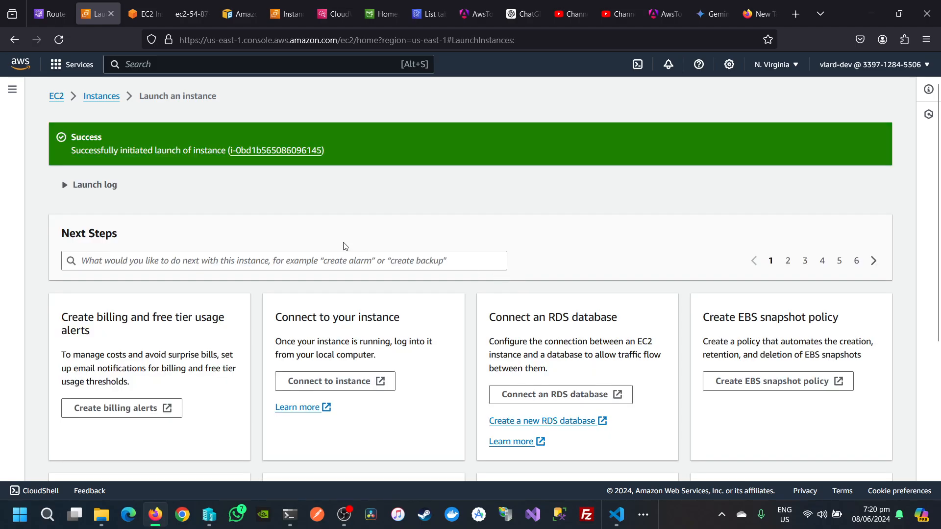
Step: Go to the EC2 instances list and refresh it to check the state of vlard-ec2-2
{"action": "left_click", "coordinate": [97, 97]}
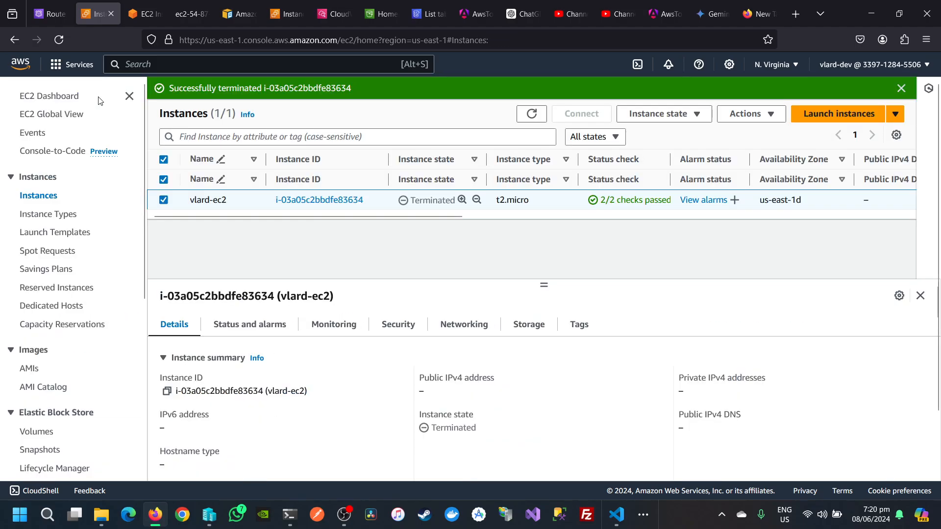
{"action": "left_click", "coordinate": [532, 115]}
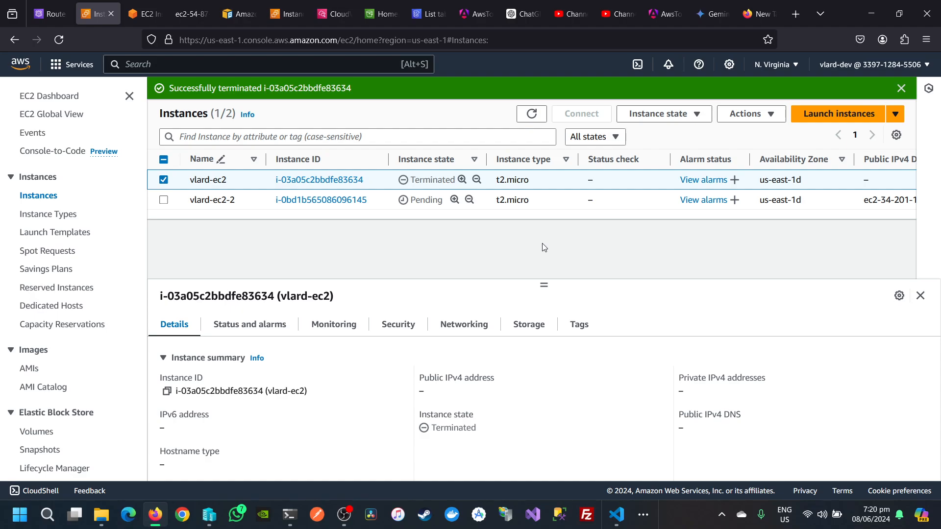
{"action": "left_click", "coordinate": [532, 114]}
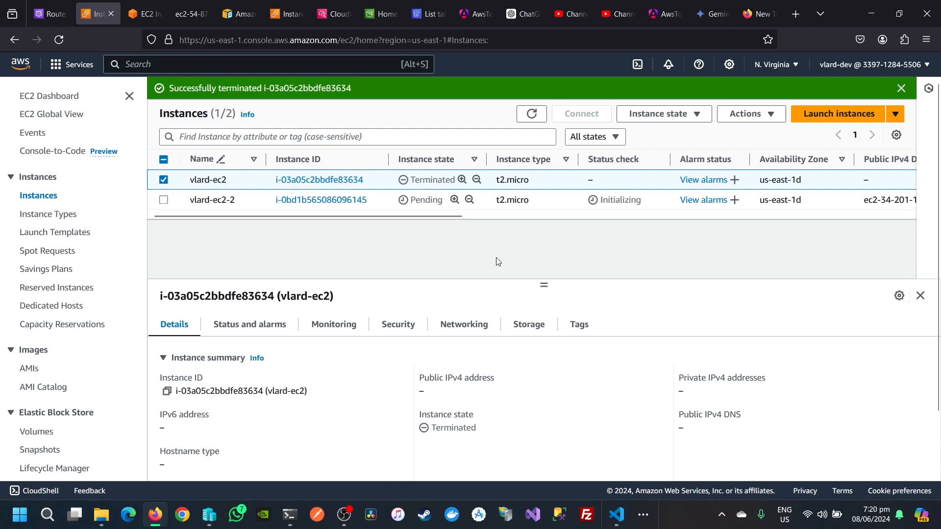
{"action": "left_click", "coordinate": [530, 117]}
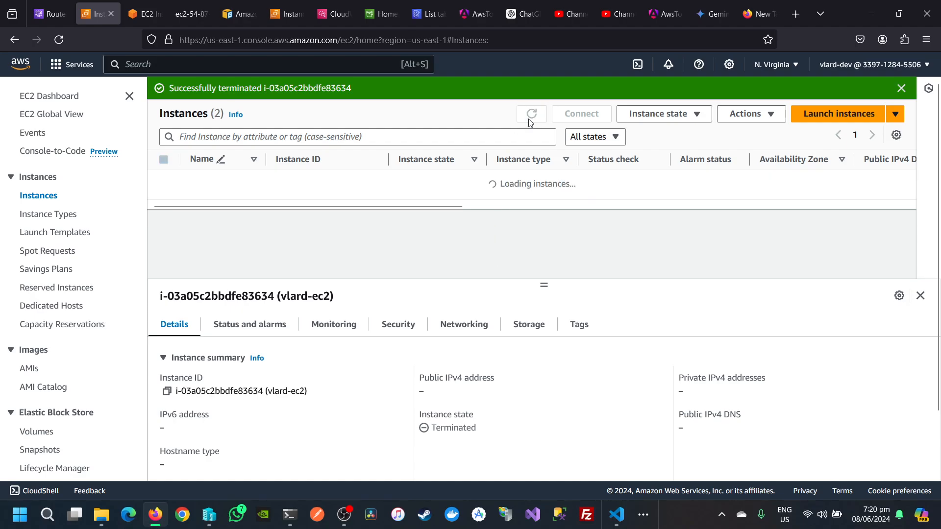
{"action": "left_click", "coordinate": [532, 116]}
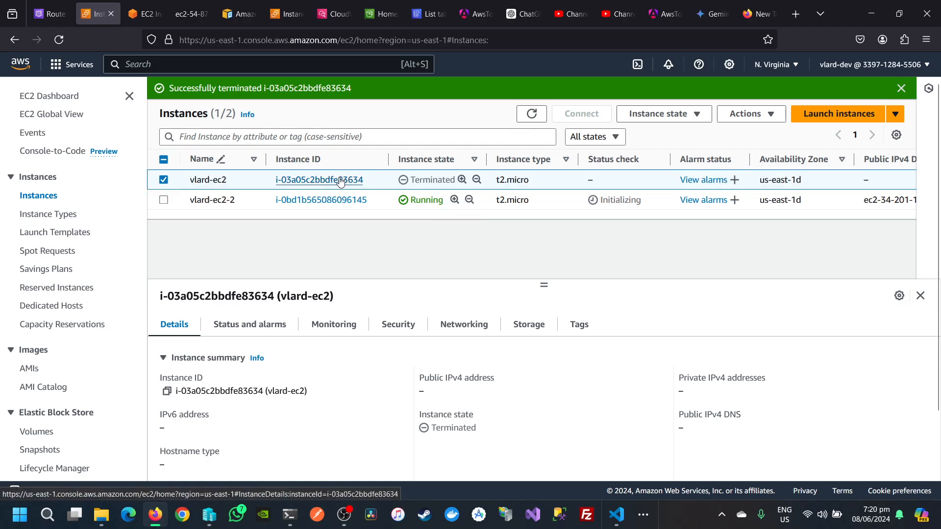
Step: Review the instance summary of vlard-ec2-2 and open its public IPv4 DNS address
{"action": "left_click", "coordinate": [338, 201]}
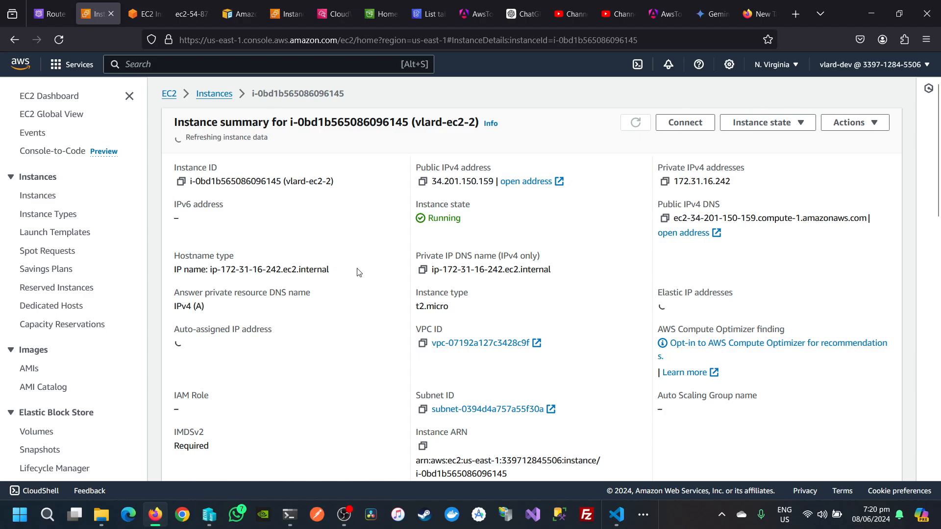
{"action": "scroll", "coordinate": [357, 272], "scroll_direction": "down", "scroll_amount": 3}
{"action": "scroll", "coordinate": [358, 272], "scroll_direction": "up", "scroll_amount": 3}
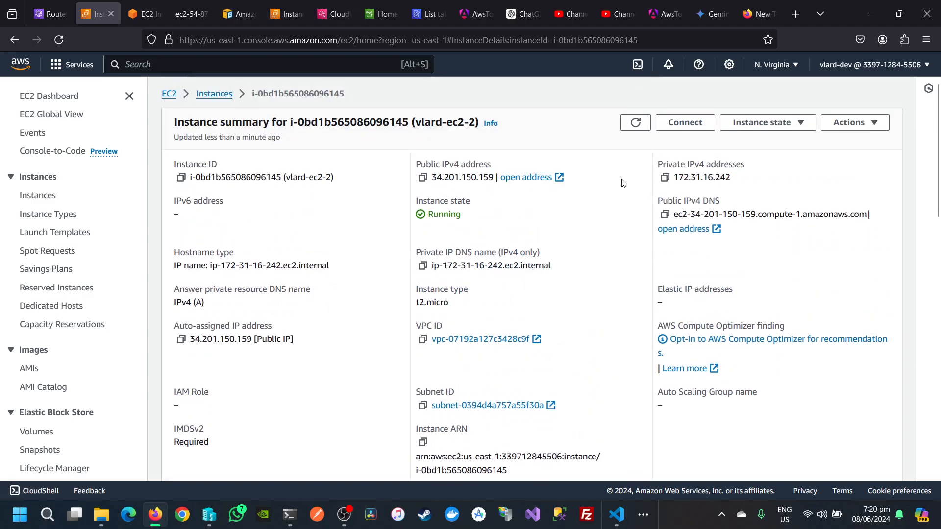
{"action": "left_click", "coordinate": [660, 233]}
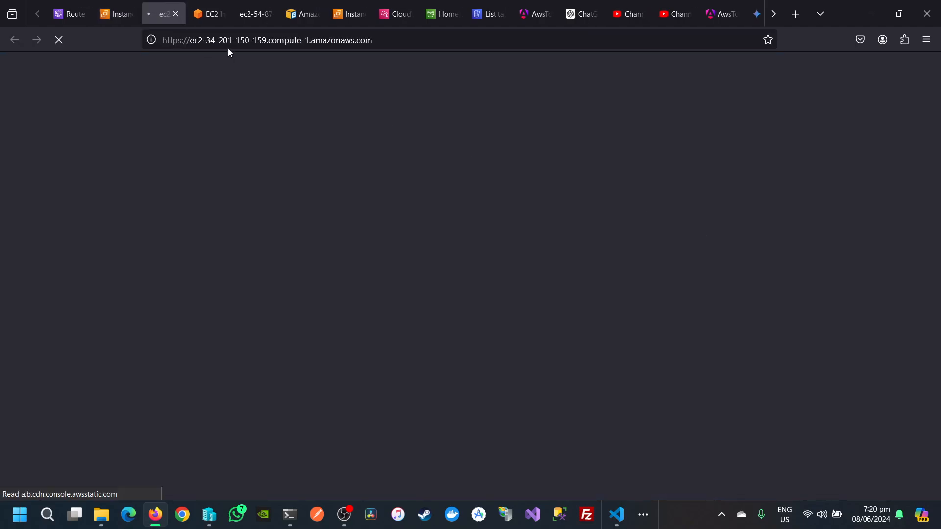
Step: Load the instance's public DNS address over HTTP instead of HTTPS and check the heading of the served page
{"action": "left_click", "coordinate": [211, 41]}
{"action": "left_click", "coordinate": [203, 40]}
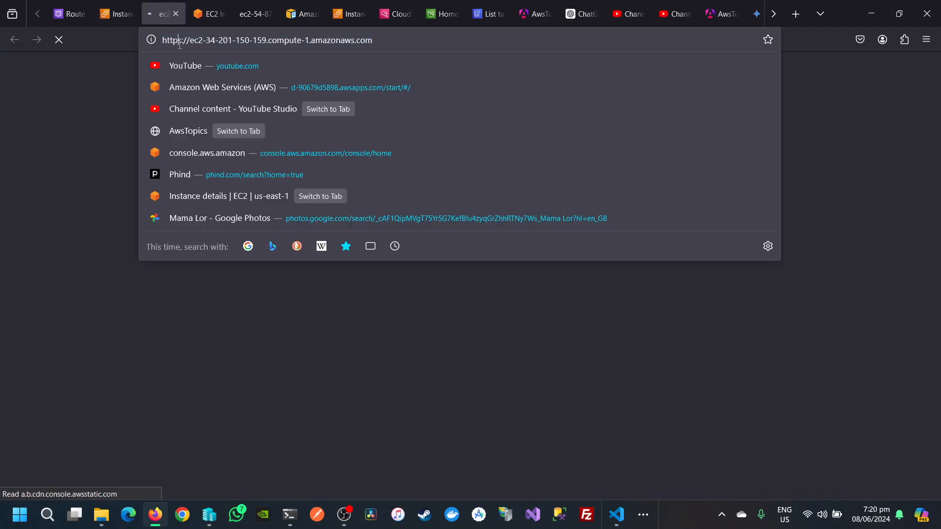
{"action": "key", "text": "BackSpace"}
{"action": "type", "text": ":"}
{"action": "key", "text": "Return"}
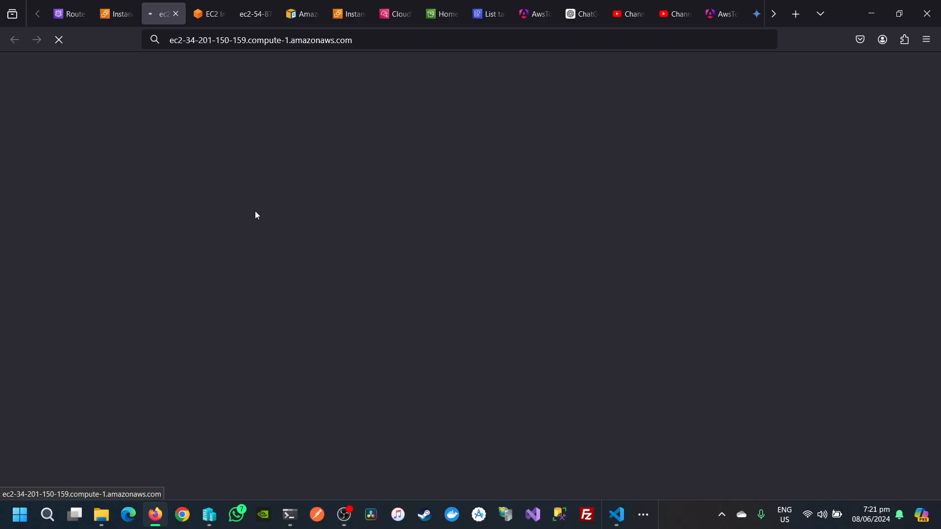
{"action": "left_click", "coordinate": [390, 41]}
{"action": "left_click", "coordinate": [391, 41]}
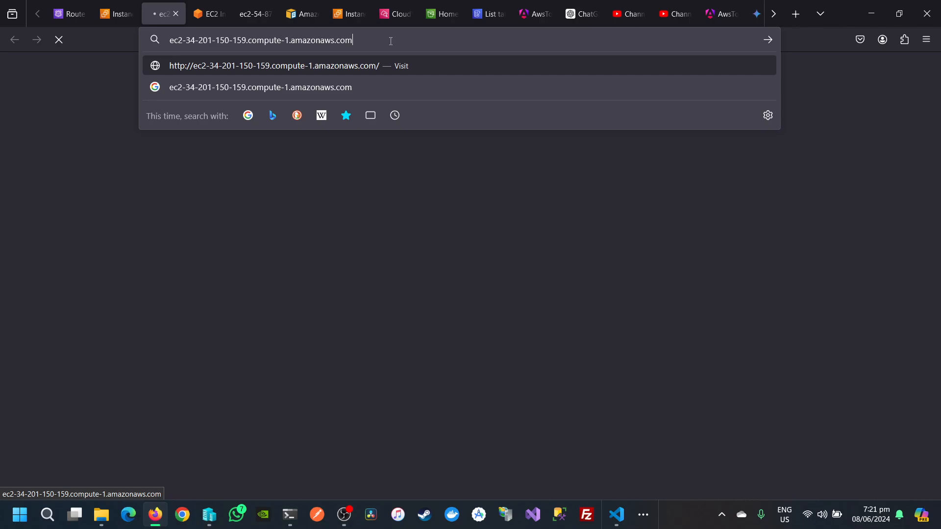
{"action": "key", "text": "Return"}
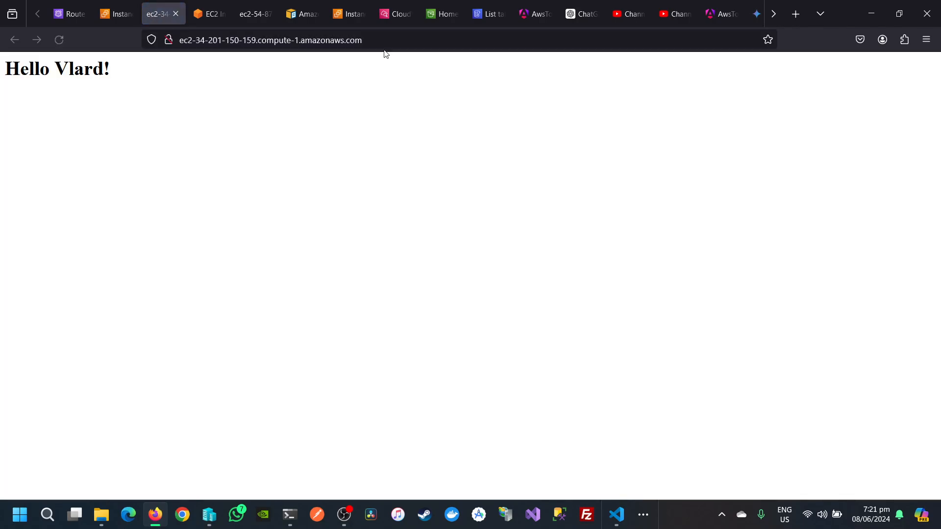
{"action": "left_click_drag", "start_coordinate": [127, 79], "coordinate": [4, 74]}
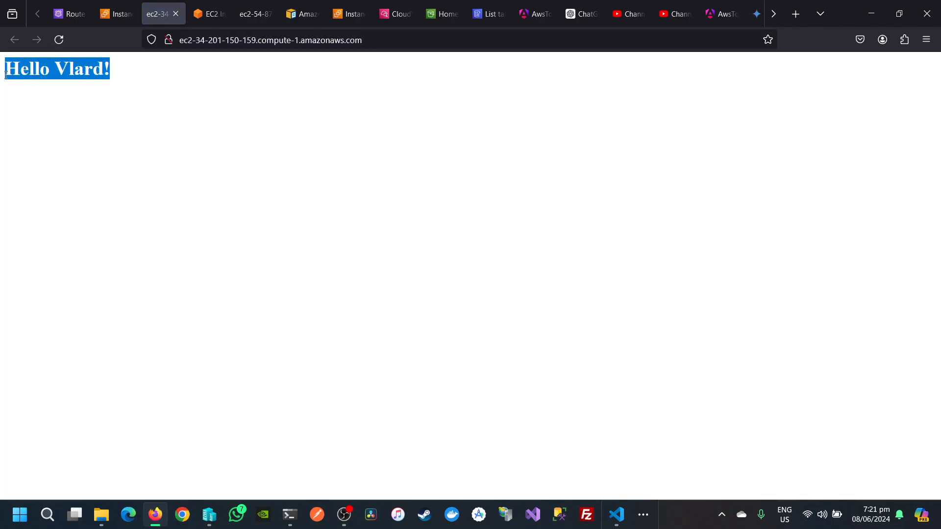
Step: Return to the EC2 console, go to the load balancers and start creating an Application Load Balancer
{"action": "left_click", "coordinate": [124, 4]}
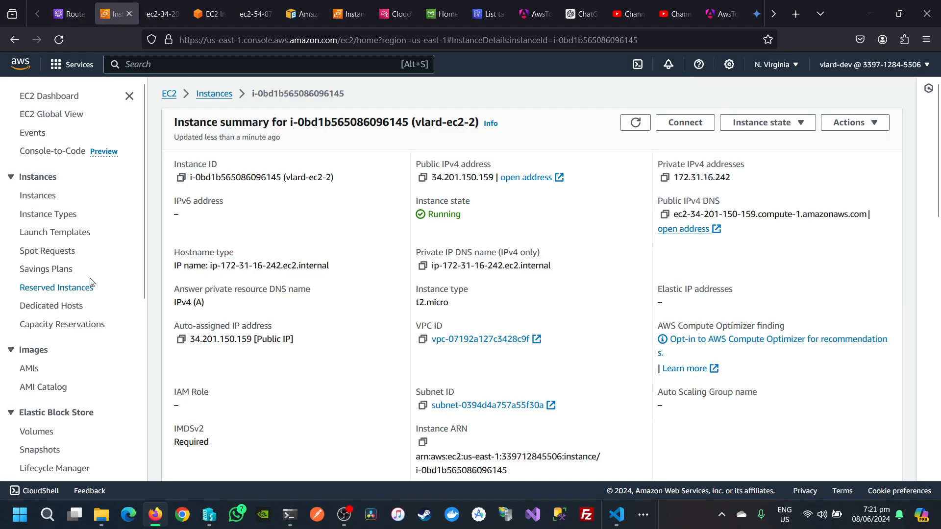
{"action": "left_click", "coordinate": [43, 197]}
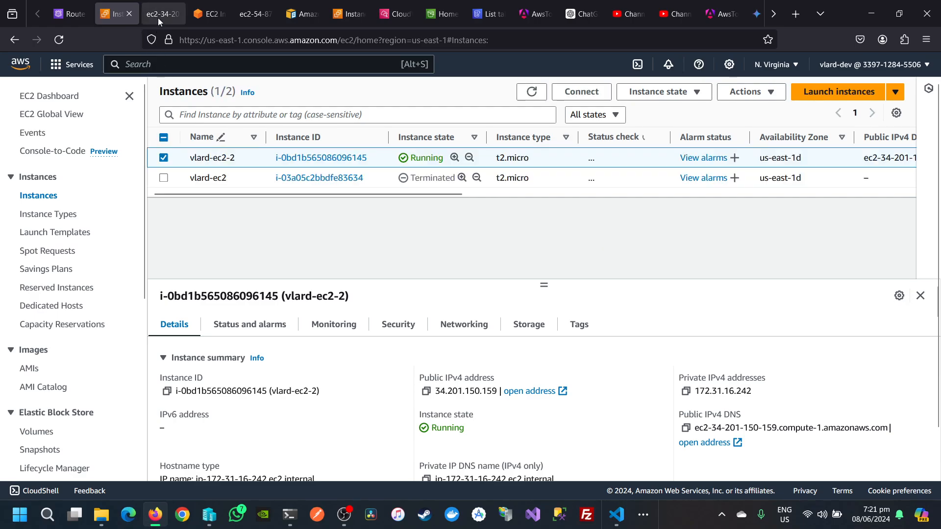
{"action": "scroll", "coordinate": [93, 399], "scroll_direction": "down", "scroll_amount": 3}
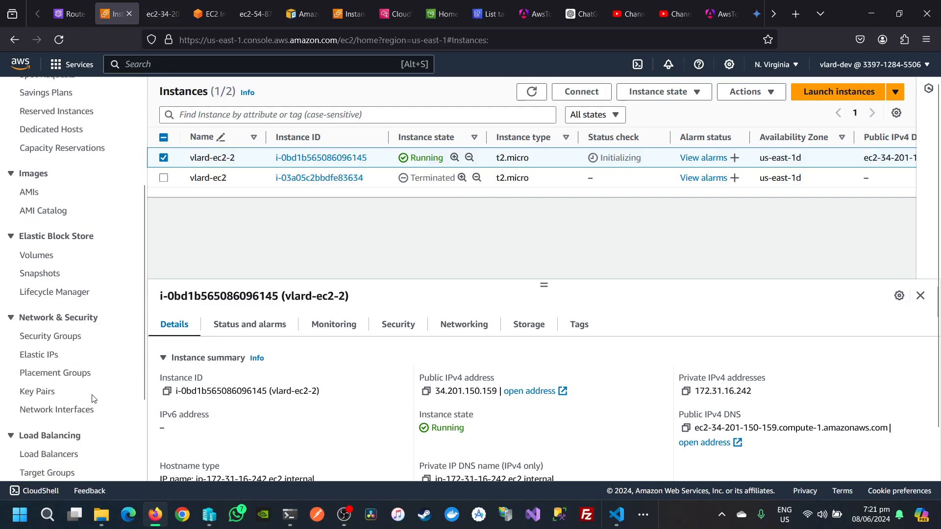
{"action": "scroll", "coordinate": [92, 398], "scroll_direction": "down", "scroll_amount": 2}
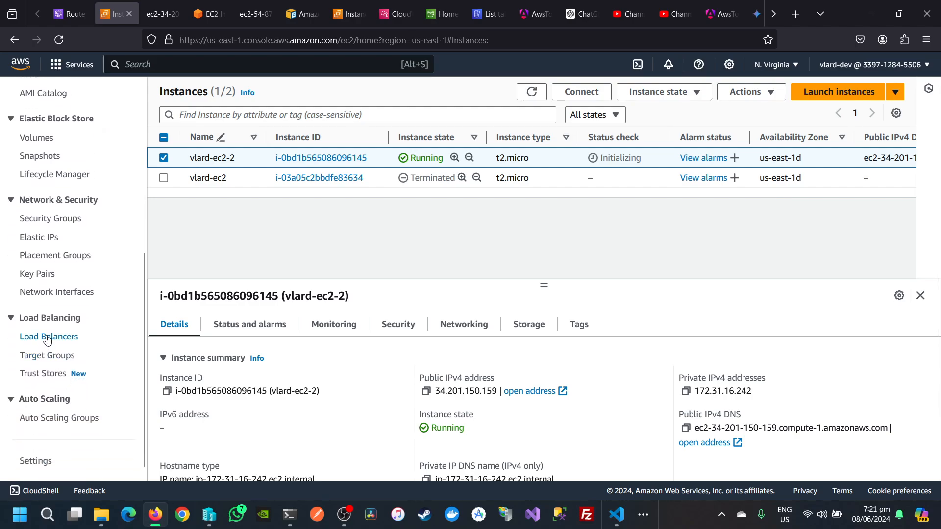
{"action": "left_click", "coordinate": [47, 338]}
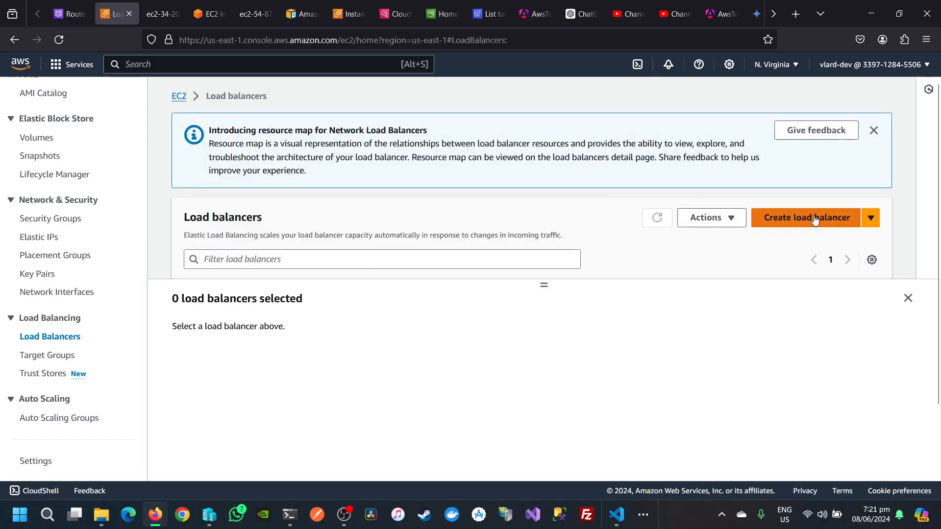
{"action": "left_click", "coordinate": [815, 220]}
{"action": "scroll", "coordinate": [324, 327], "scroll_direction": "down", "scroll_amount": 5}
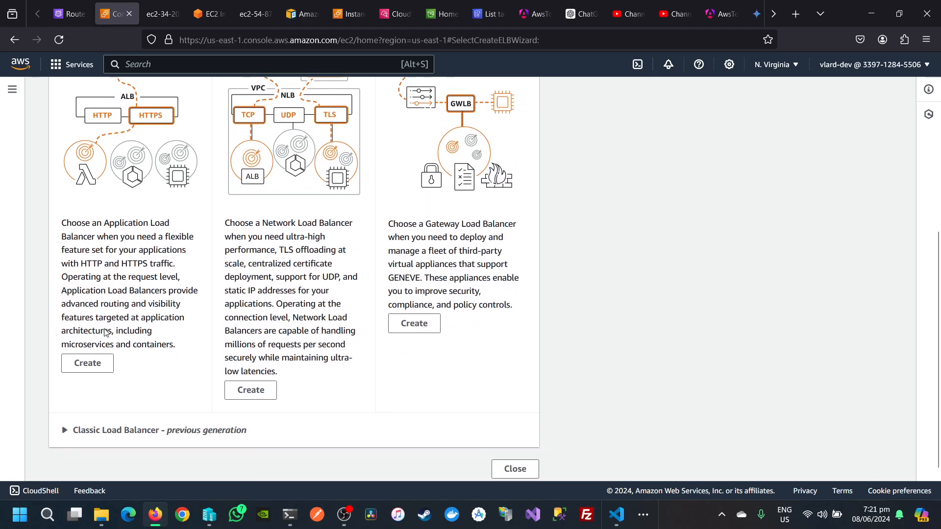
{"action": "left_click", "coordinate": [87, 363]}
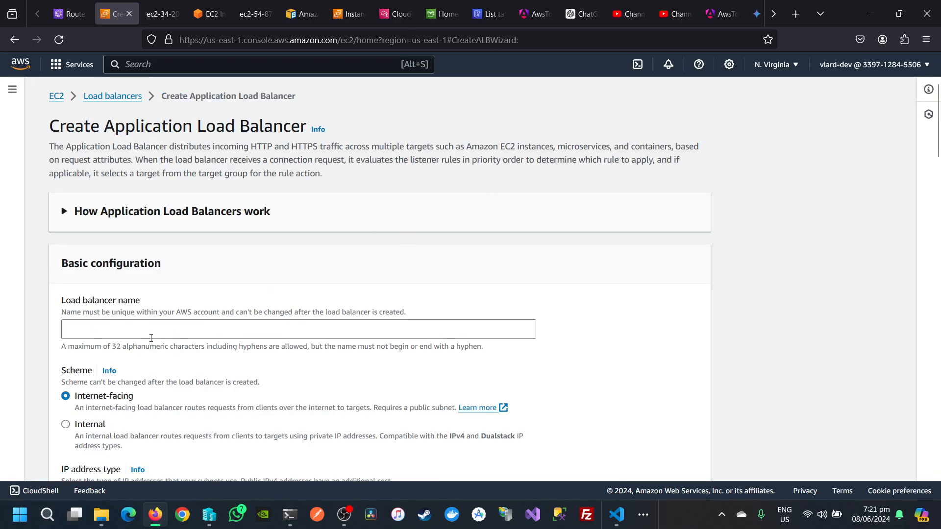
Step: Name the load balancer vlard-alb and review its scheme, IP address type and network mapping options
{"action": "left_click", "coordinate": [144, 326]}
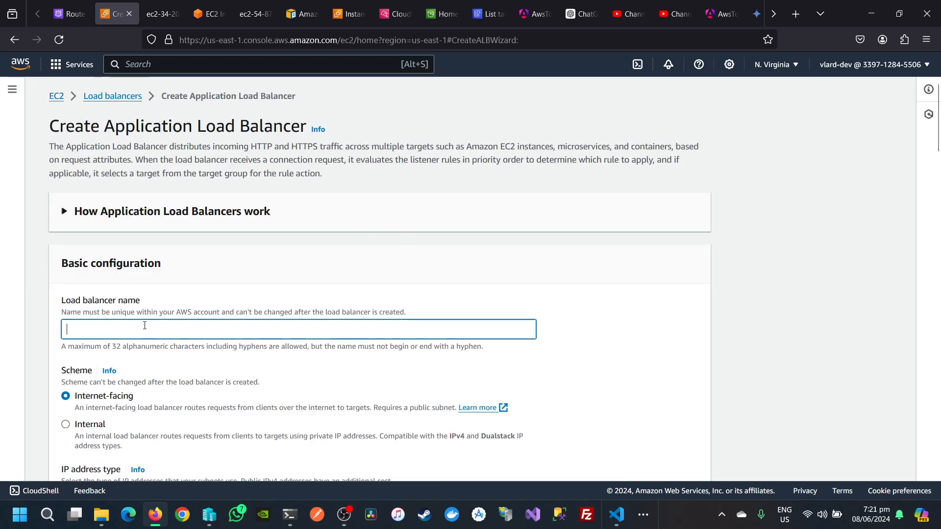
{"action": "type", "text": "vlard-alb"}
{"action": "scroll", "coordinate": [118, 357], "scroll_direction": "down", "scroll_amount": 4}
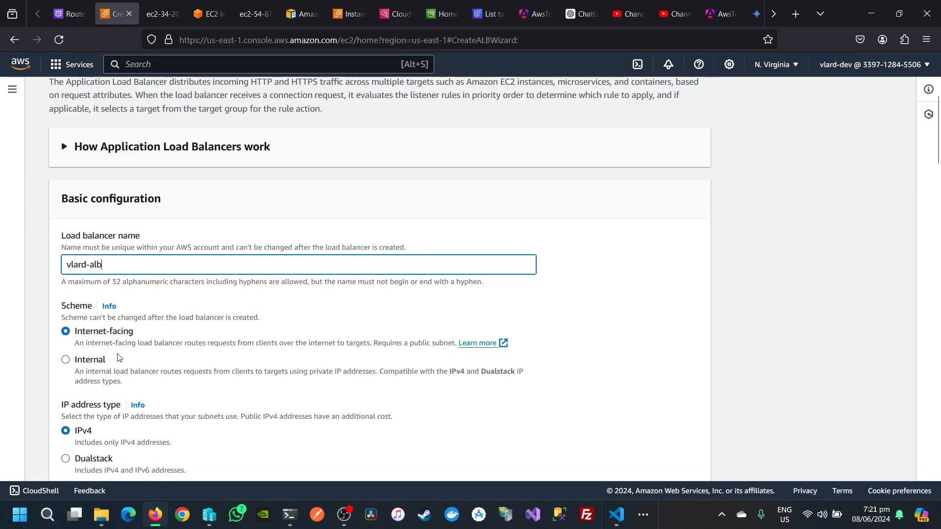
{"action": "scroll", "coordinate": [104, 384], "scroll_direction": "down", "scroll_amount": 3}
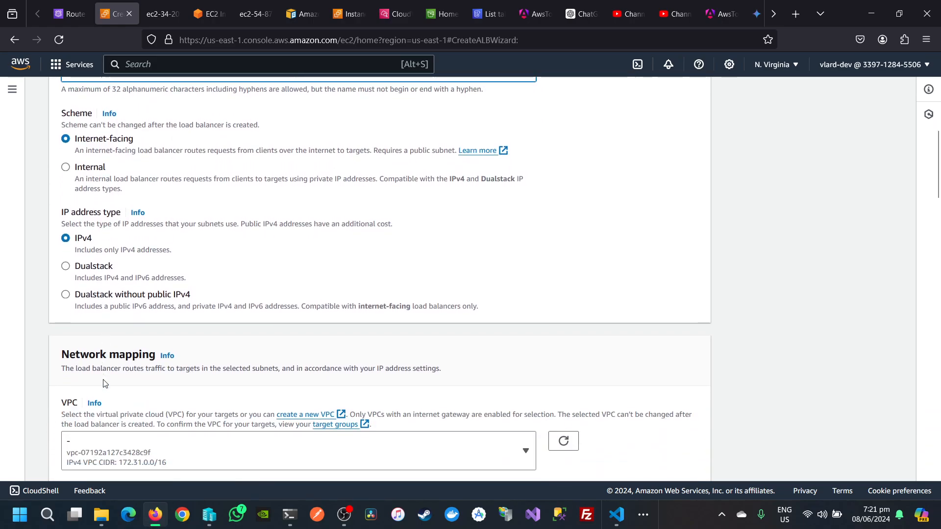
{"action": "scroll", "coordinate": [143, 385], "scroll_direction": "down", "scroll_amount": 1}
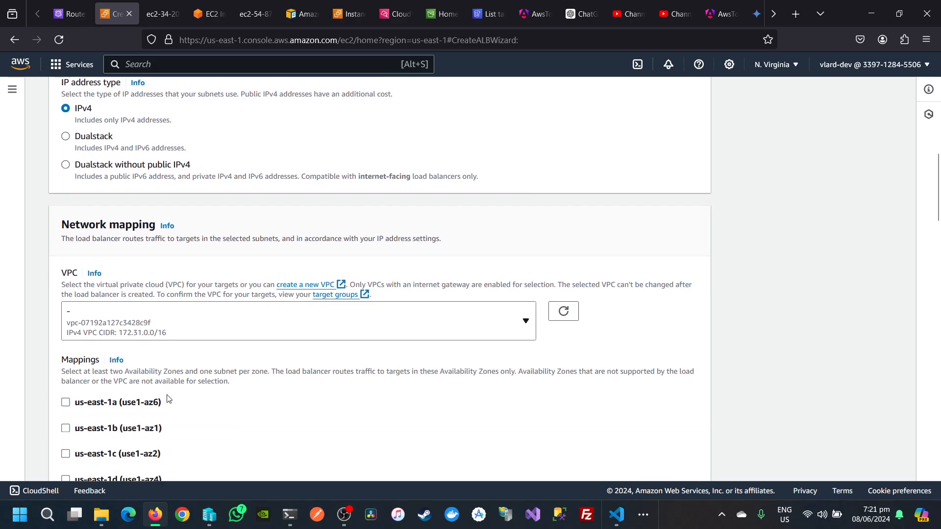
{"action": "scroll", "coordinate": [149, 318], "scroll_direction": "down", "scroll_amount": 1}
{"action": "scroll", "coordinate": [154, 377], "scroll_direction": "down", "scroll_amount": 1}
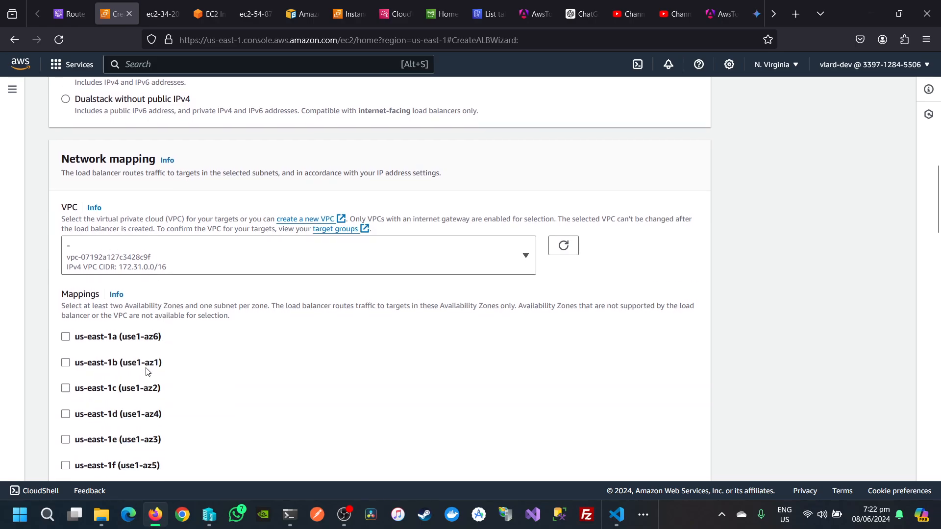
Step: Map the load balancer to availability zones us-east-1a and us-east-1b and keep the default security group
{"action": "scroll", "coordinate": [98, 382], "scroll_direction": "down", "scroll_amount": 1}
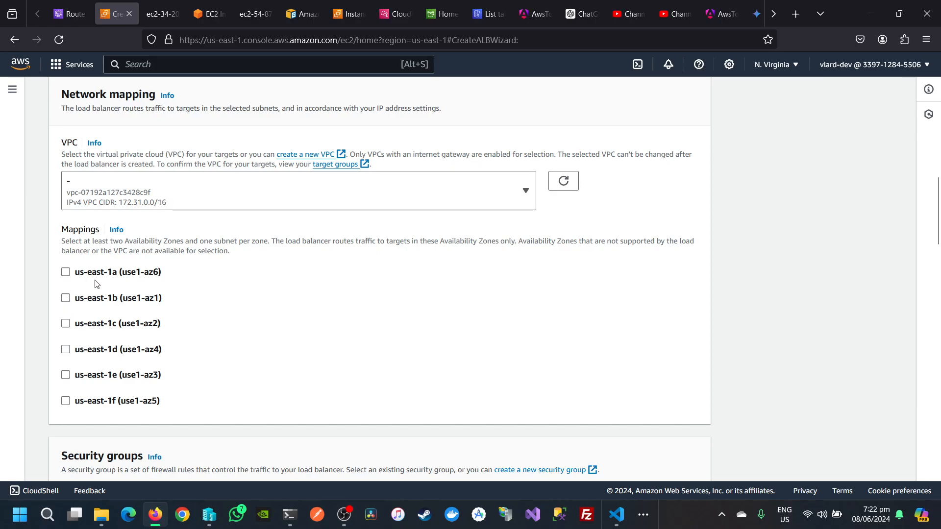
{"action": "left_click", "coordinate": [67, 274]}
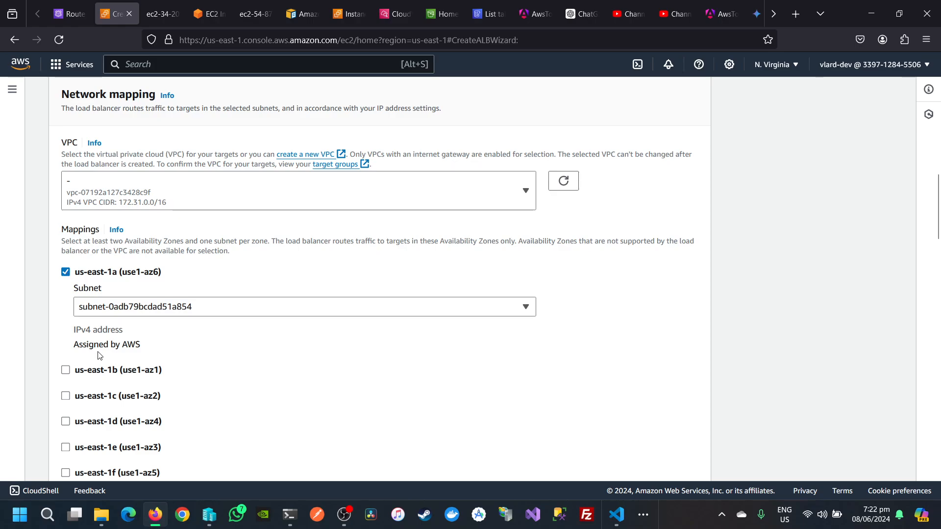
{"action": "left_click", "coordinate": [66, 370]}
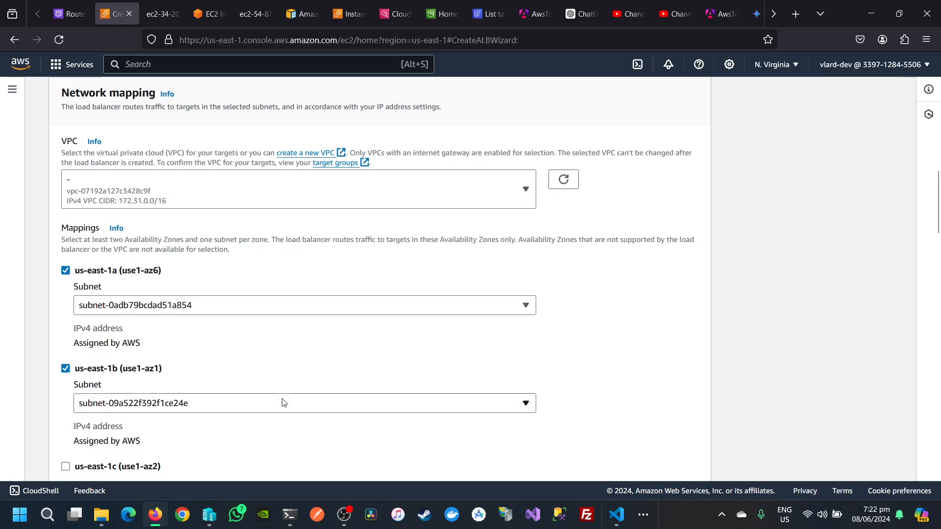
{"action": "scroll", "coordinate": [283, 402], "scroll_direction": "down", "scroll_amount": 6}
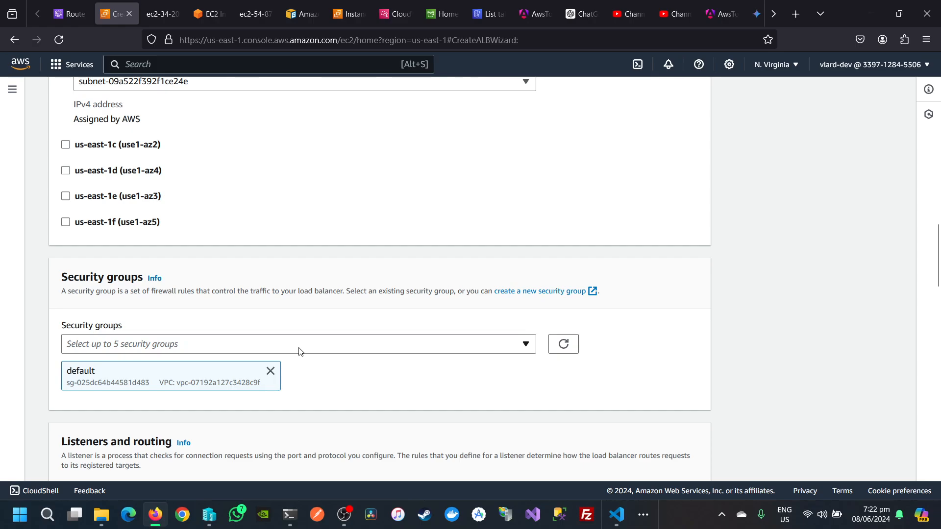
{"action": "scroll", "coordinate": [281, 401], "scroll_direction": "down", "scroll_amount": 3}
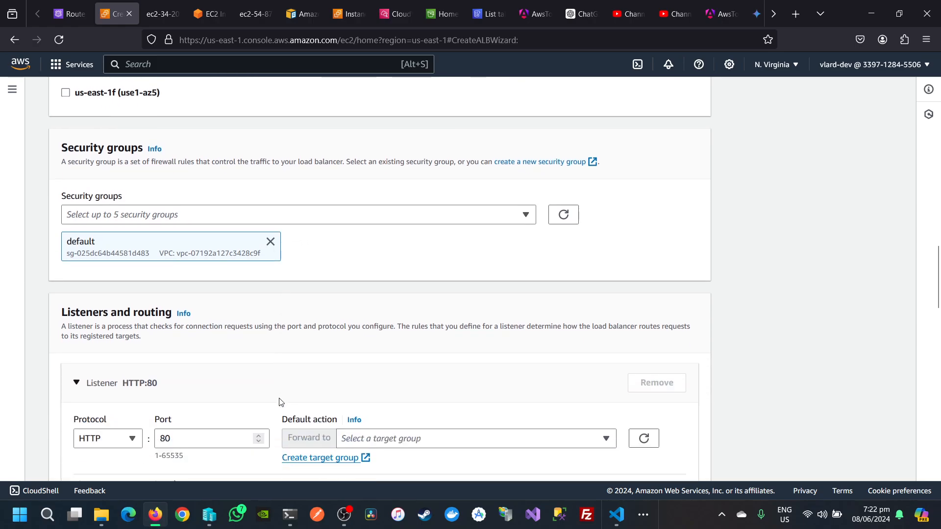
{"action": "left_click", "coordinate": [466, 214]}
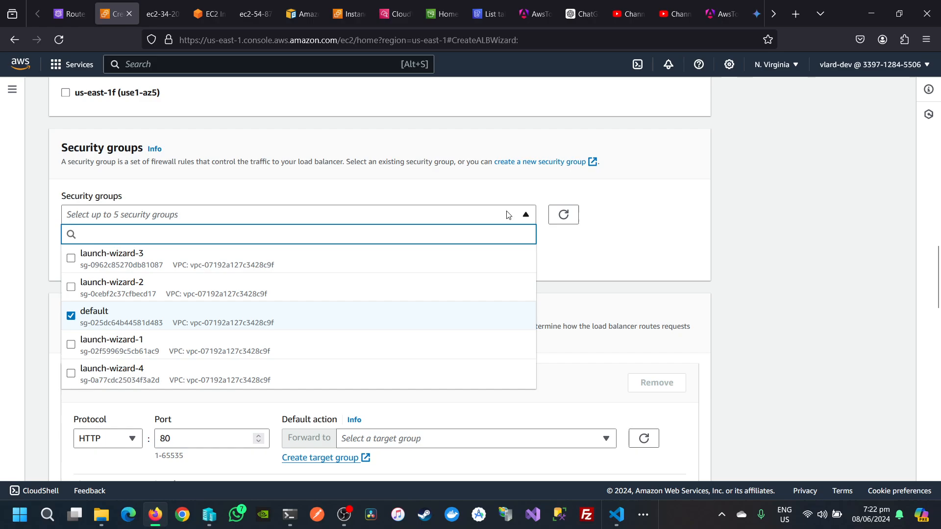
{"action": "left_click", "coordinate": [665, 215]}
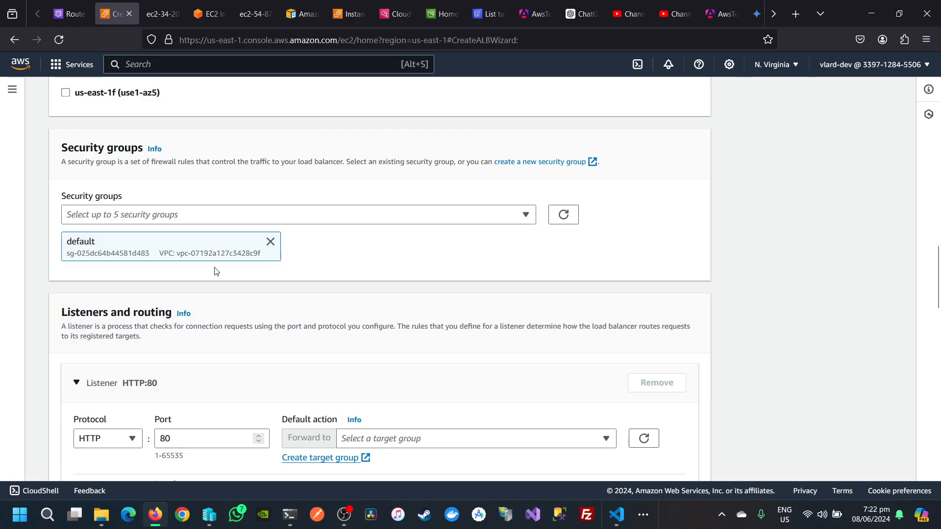
Step: Check the HTTP:80 listener's target group choices and start creating a new target group from its default action
{"action": "scroll", "coordinate": [215, 292], "scroll_direction": "down", "scroll_amount": 4}
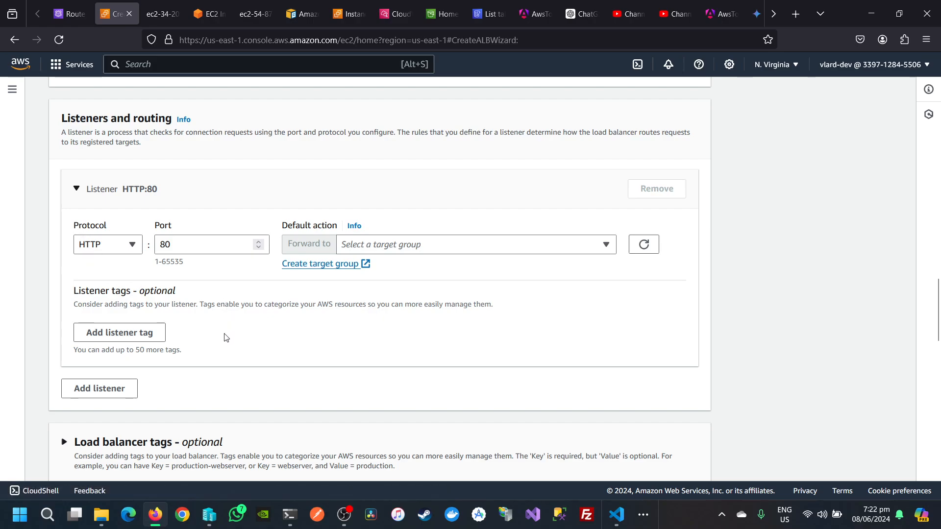
{"action": "scroll", "coordinate": [226, 338], "scroll_direction": "down", "scroll_amount": 3}
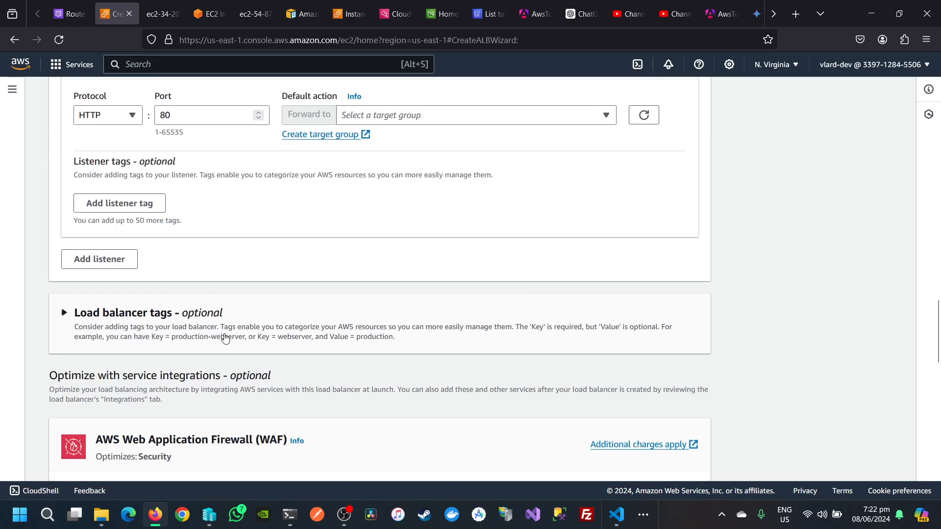
{"action": "scroll", "coordinate": [225, 337], "scroll_direction": "down", "scroll_amount": 2}
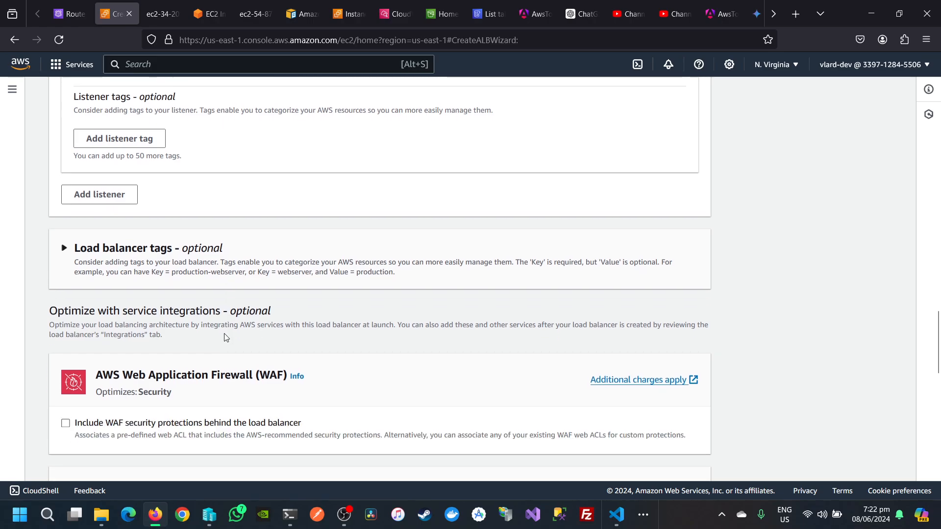
{"action": "scroll", "coordinate": [226, 337], "scroll_direction": "up", "scroll_amount": 4}
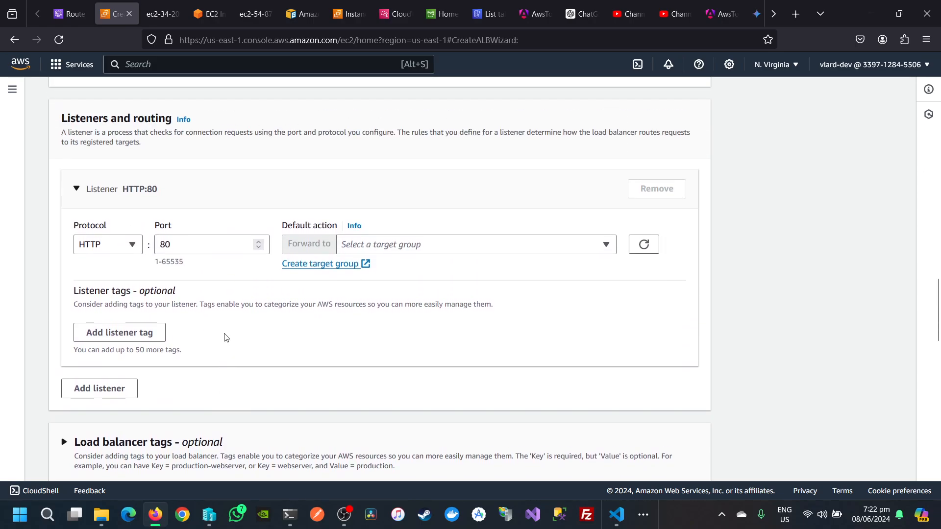
{"action": "left_click", "coordinate": [535, 244]}
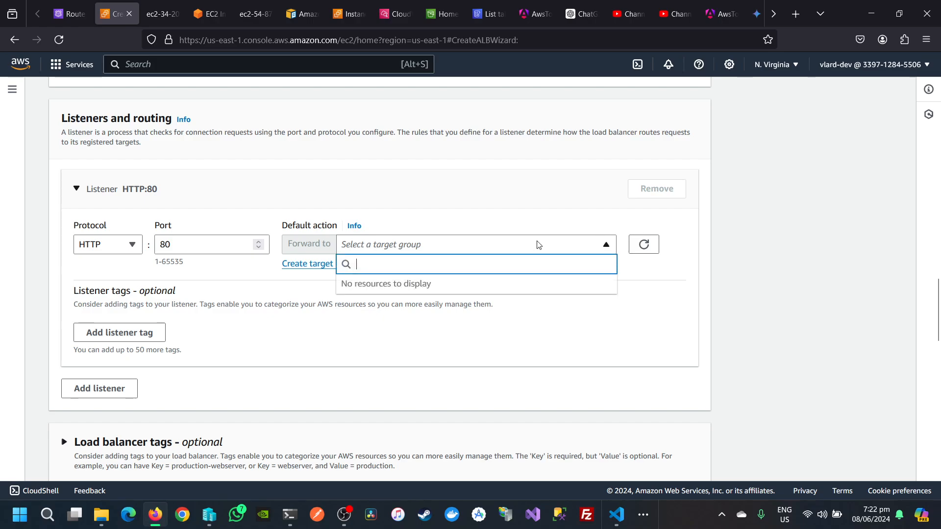
{"action": "left_click", "coordinate": [559, 225]}
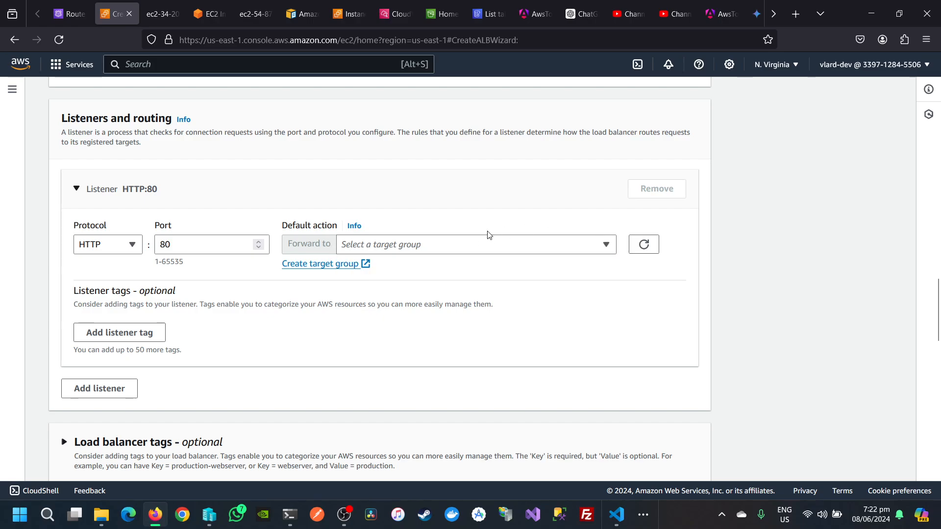
{"action": "left_click", "coordinate": [339, 264]}
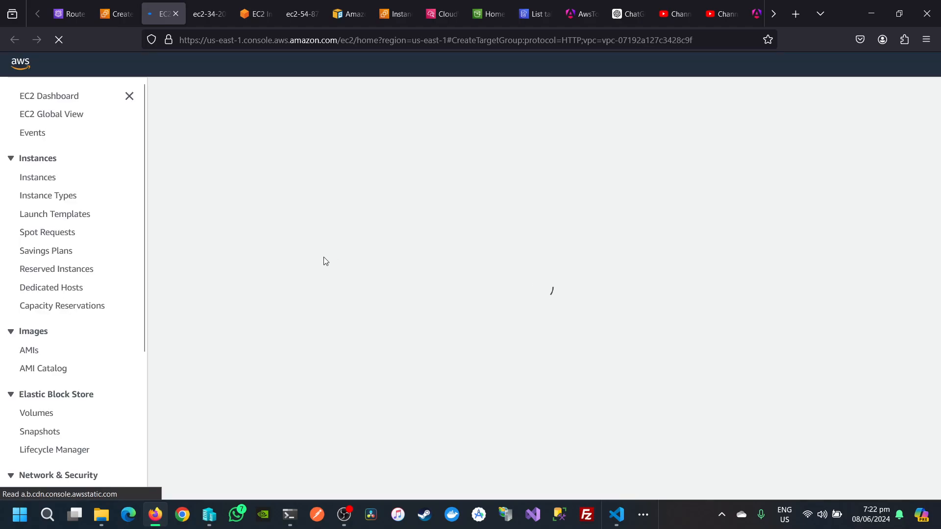
Step: Examine the available target types and their descriptions, from Instances and IP addresses to Lambda function and Application Load Balancer
{"action": "scroll", "coordinate": [292, 323], "scroll_direction": "down", "scroll_amount": 3}
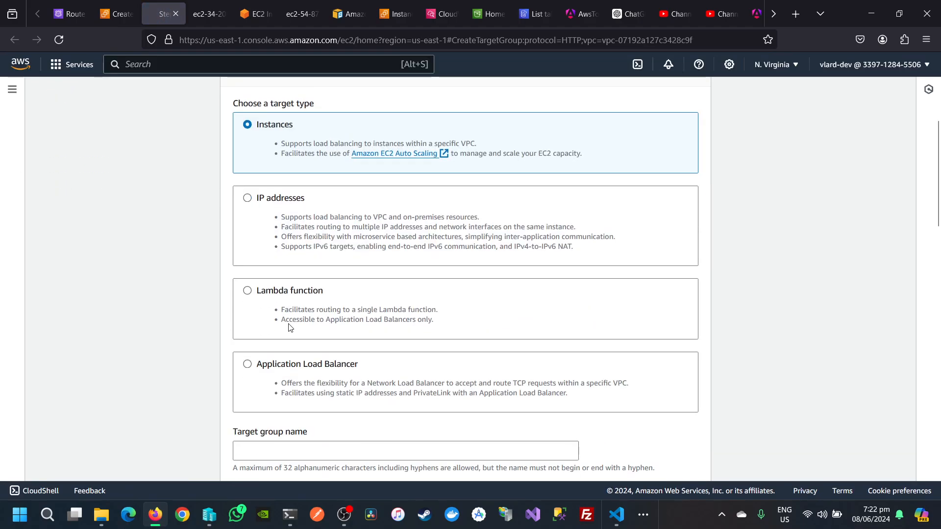
{"action": "scroll", "coordinate": [268, 192], "scroll_direction": "up", "scroll_amount": 2}
{"action": "scroll", "coordinate": [269, 197], "scroll_direction": "down", "scroll_amount": 1}
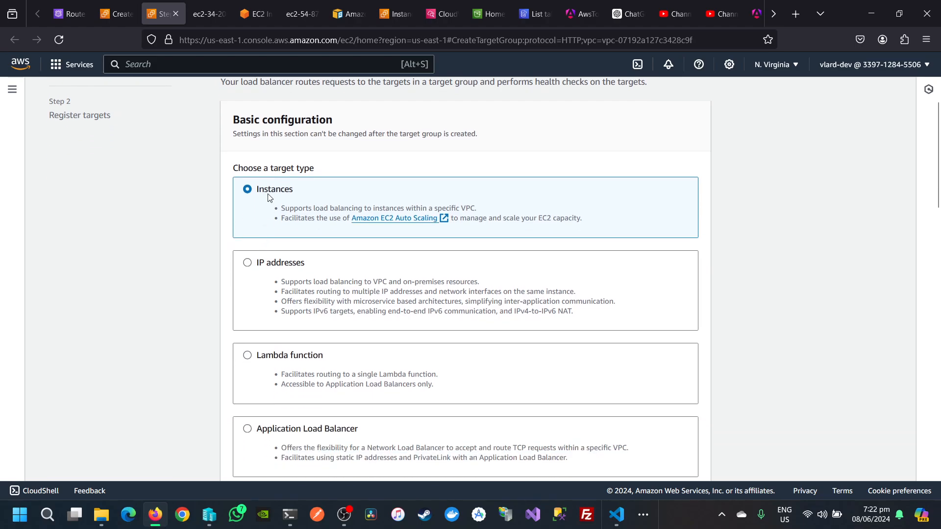
{"action": "scroll", "coordinate": [275, 294], "scroll_direction": "down", "scroll_amount": 2}
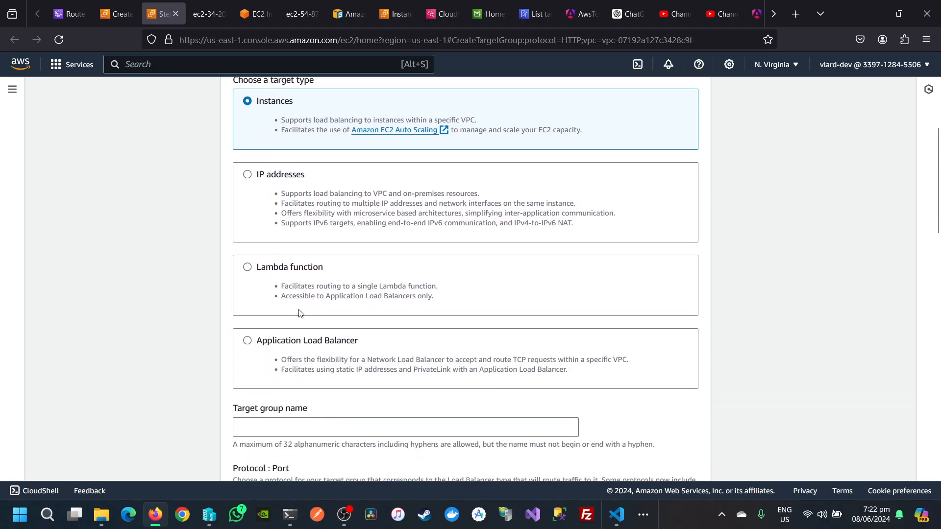
{"action": "scroll", "coordinate": [300, 313], "scroll_direction": "down", "scroll_amount": 1}
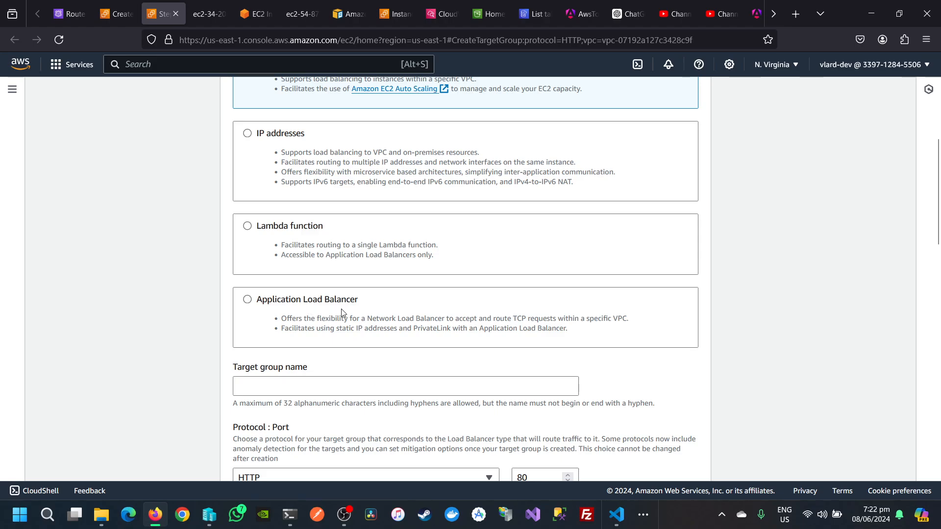
{"action": "scroll", "coordinate": [341, 313], "scroll_direction": "down", "scroll_amount": 2}
{"action": "scroll", "coordinate": [341, 313], "scroll_direction": "up", "scroll_amount": 7}
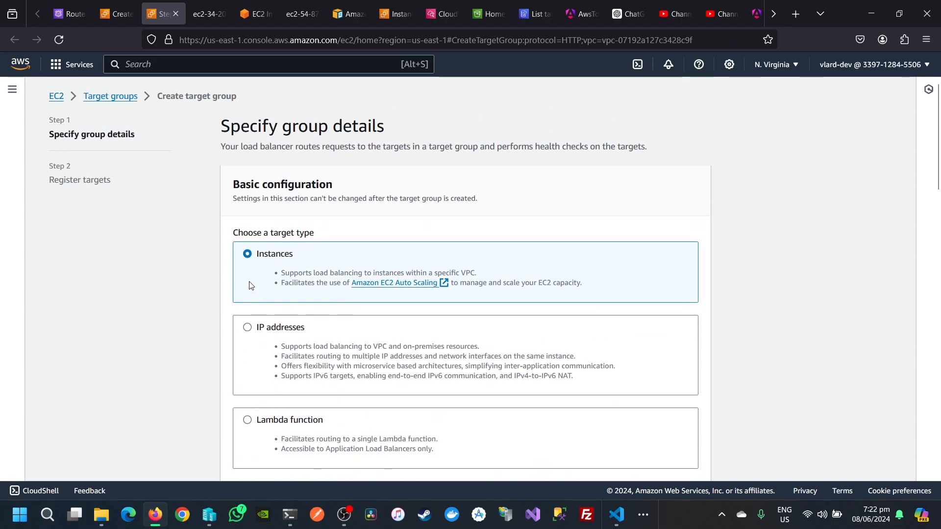
{"action": "scroll", "coordinate": [251, 274], "scroll_direction": "down", "scroll_amount": 4}
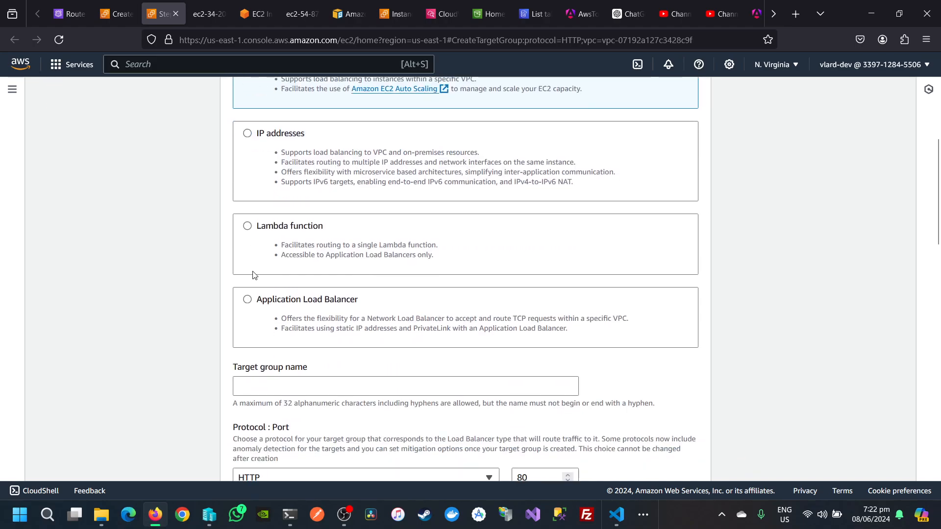
{"action": "scroll", "coordinate": [287, 284], "scroll_direction": "up", "scroll_amount": 2}
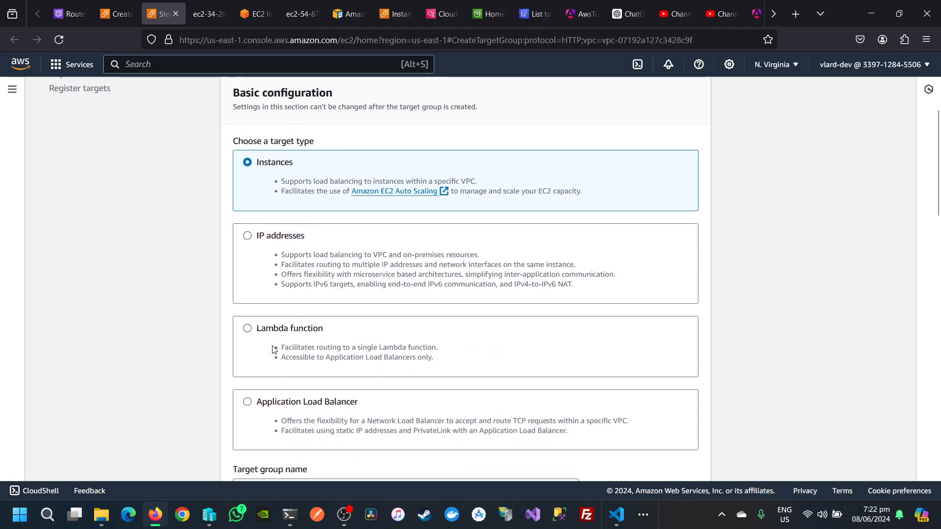
{"action": "scroll", "coordinate": [274, 349], "scroll_direction": "up", "scroll_amount": 1}
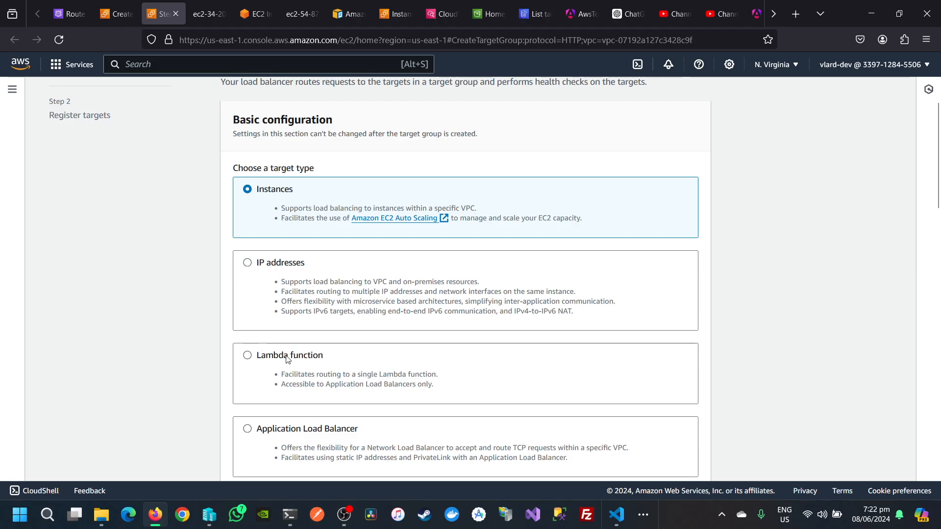
{"action": "scroll", "coordinate": [274, 294], "scroll_direction": "down", "scroll_amount": 2}
{"action": "scroll", "coordinate": [339, 304], "scroll_direction": "down", "scroll_amount": 1}
{"action": "scroll", "coordinate": [339, 303], "scroll_direction": "down", "scroll_amount": 1}
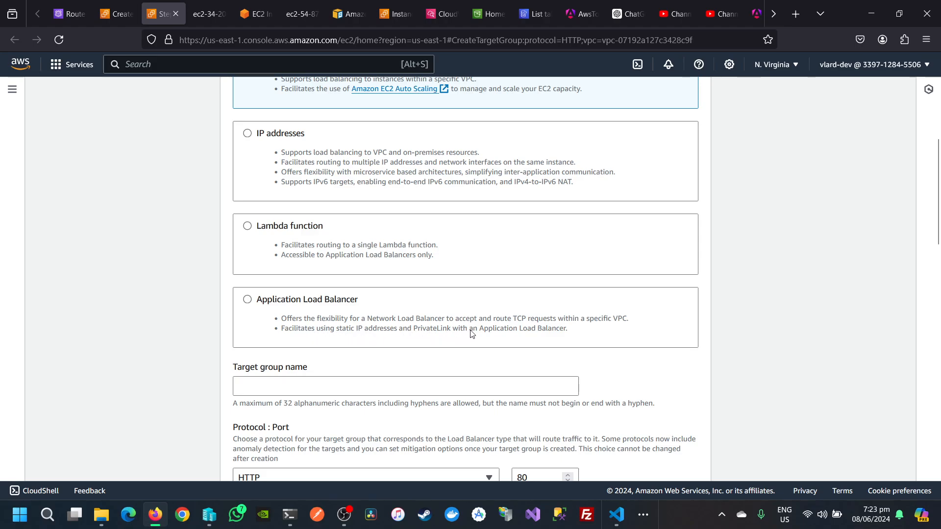
{"action": "scroll", "coordinate": [418, 336], "scroll_direction": "up", "scroll_amount": 4}
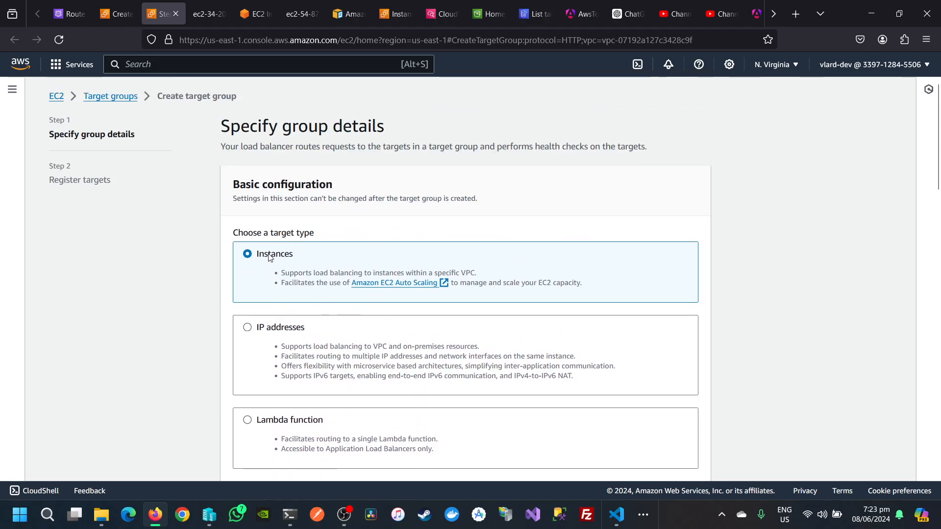
Step: Name the target group vlard-alb-targetgroup, keep the default protocol, VPC and health check settings, and continue to target registration
{"action": "scroll", "coordinate": [269, 333], "scroll_direction": "down", "scroll_amount": 6}
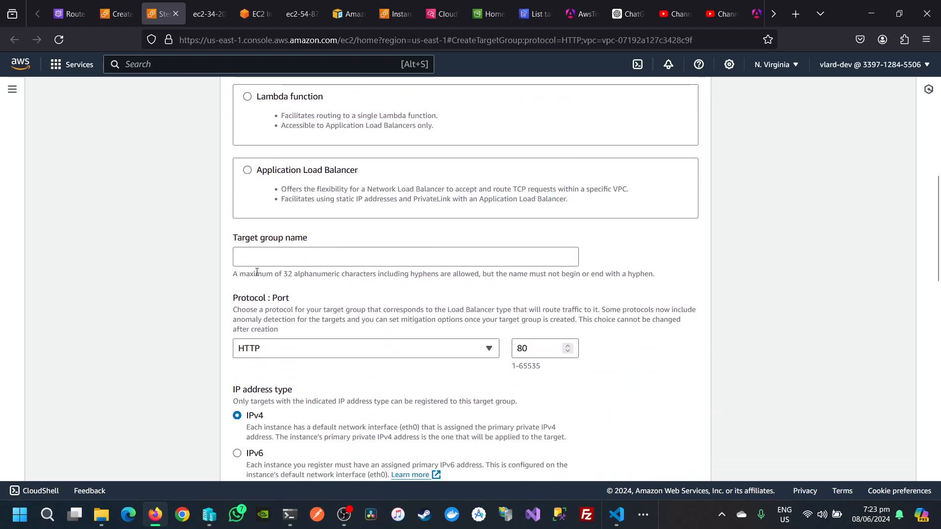
{"action": "left_click", "coordinate": [257, 258]}
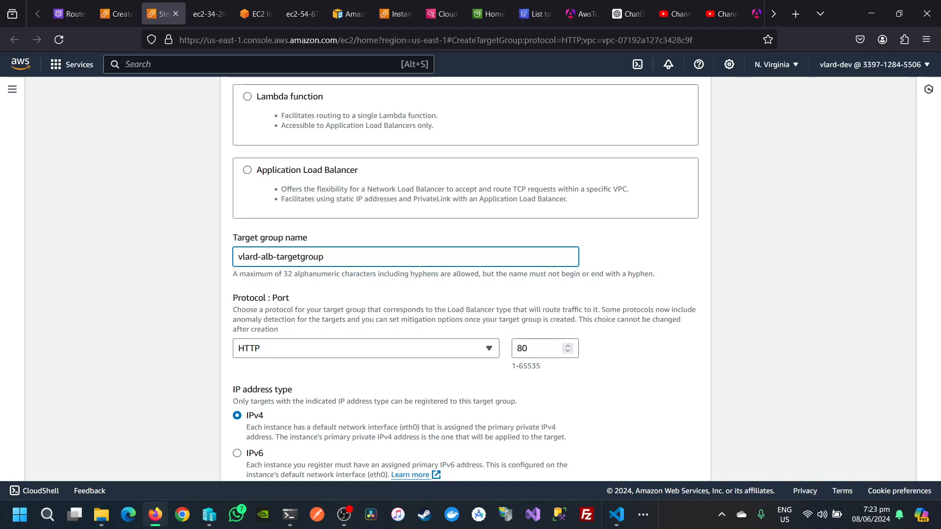
{"action": "scroll", "coordinate": [267, 308], "scroll_direction": "down", "scroll_amount": 5}
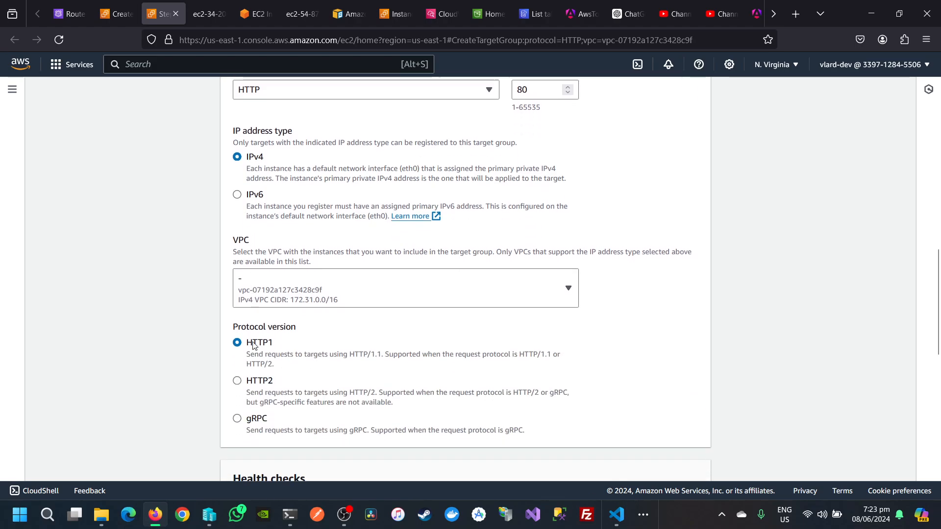
{"action": "scroll", "coordinate": [254, 345], "scroll_direction": "down", "scroll_amount": 5}
{"action": "scroll", "coordinate": [252, 346], "scroll_direction": "up", "scroll_amount": 2}
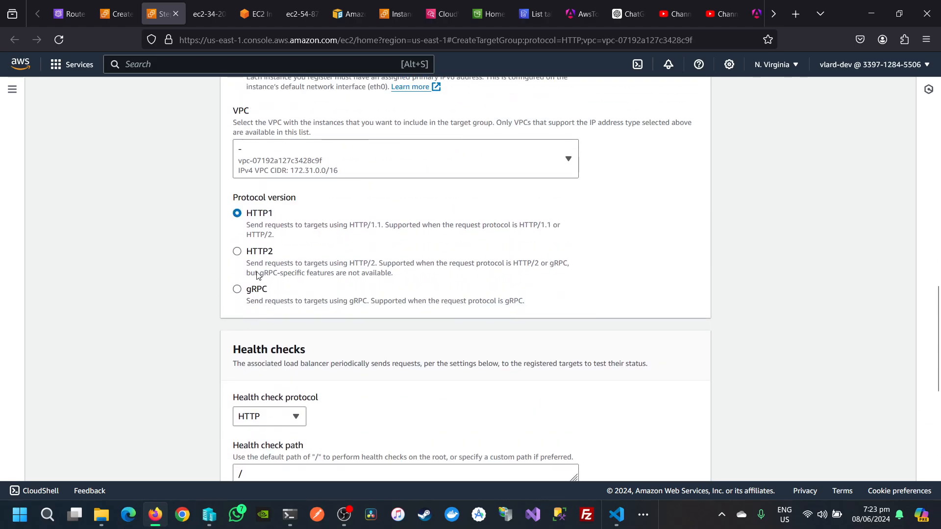
{"action": "scroll", "coordinate": [258, 276], "scroll_direction": "down", "scroll_amount": 6}
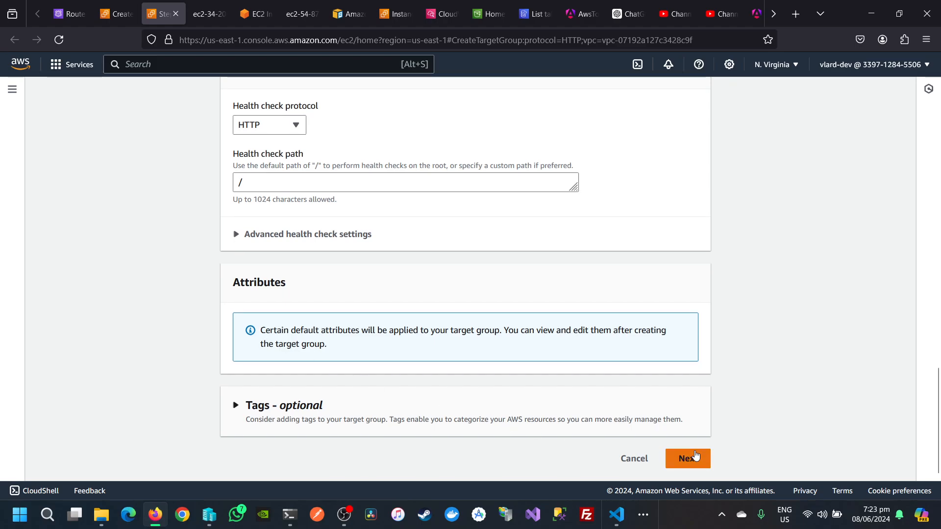
{"action": "left_click", "coordinate": [695, 455]}
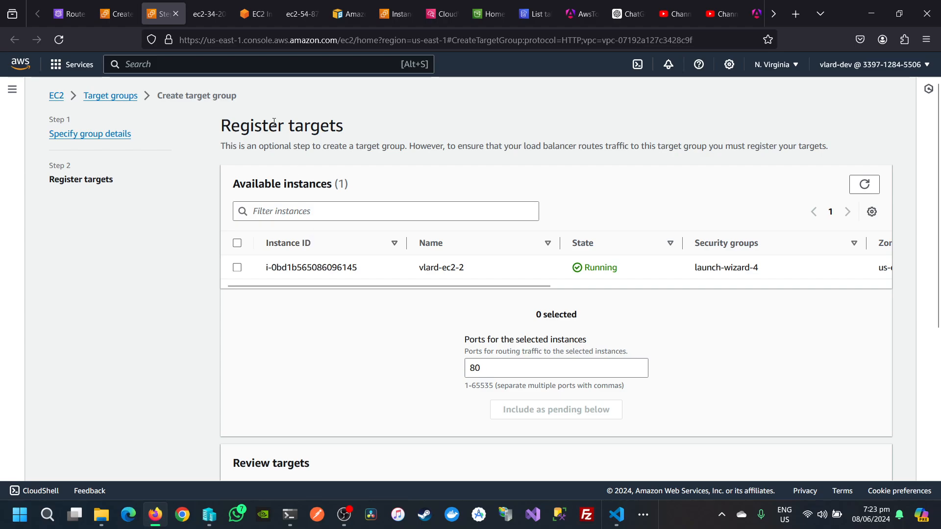
Step: Select the vlard-ec2-2 instance and create the target group without including the instance as a pending target
{"action": "left_click", "coordinate": [238, 267]}
{"action": "scroll", "coordinate": [449, 401], "scroll_direction": "down", "scroll_amount": 4}
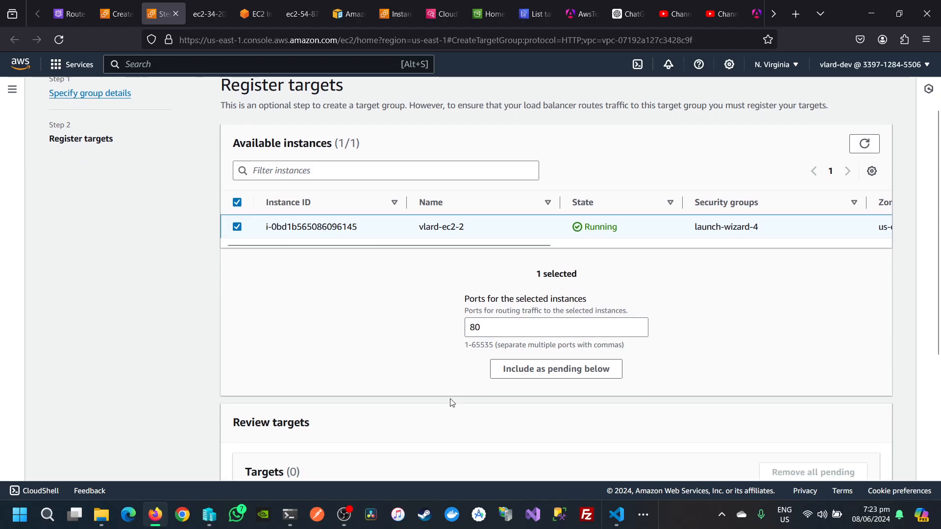
{"action": "scroll", "coordinate": [452, 403], "scroll_direction": "down", "scroll_amount": 1}
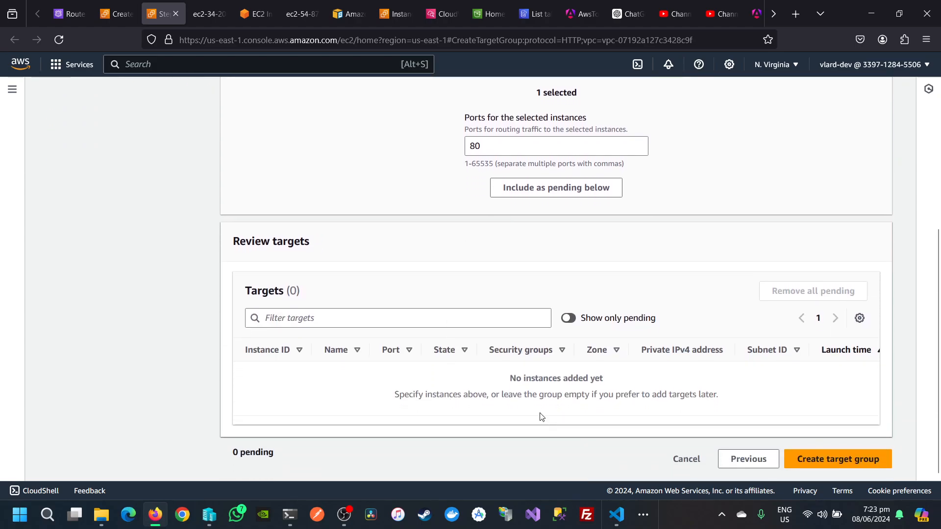
{"action": "left_click", "coordinate": [819, 459]}
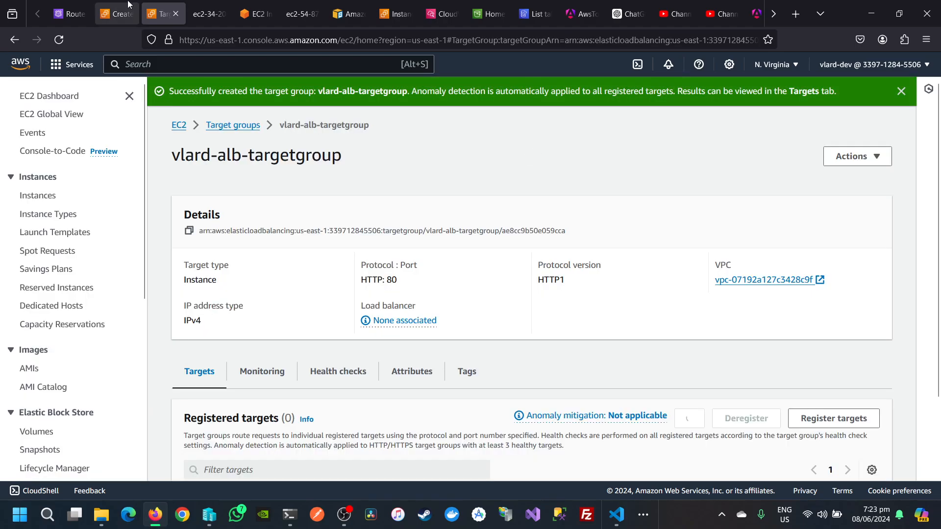
Step: Return to the load balancer form, refresh the target groups and set the HTTP:80 listener to forward to vlard-alb-targetgroup
{"action": "left_click", "coordinate": [123, 4]}
{"action": "left_click", "coordinate": [552, 245]}
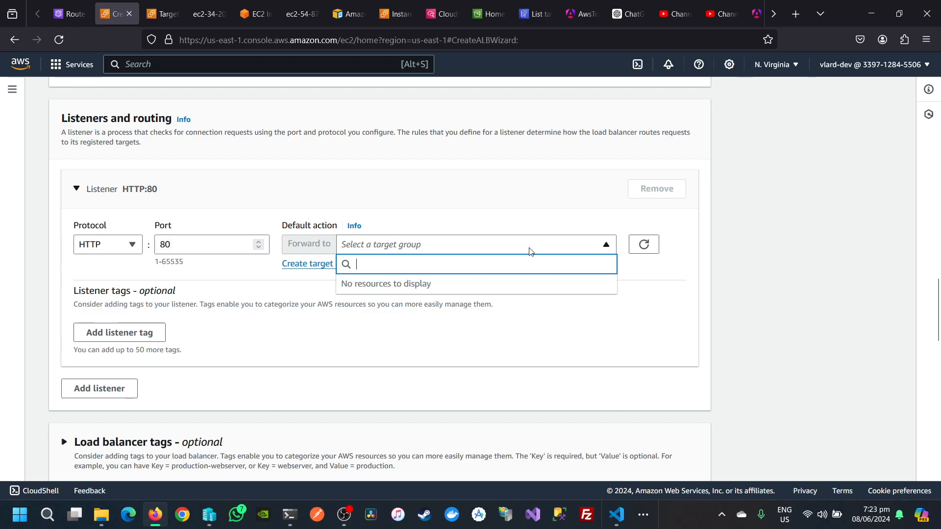
{"action": "left_click", "coordinate": [644, 244]}
{"action": "left_click", "coordinate": [578, 244]}
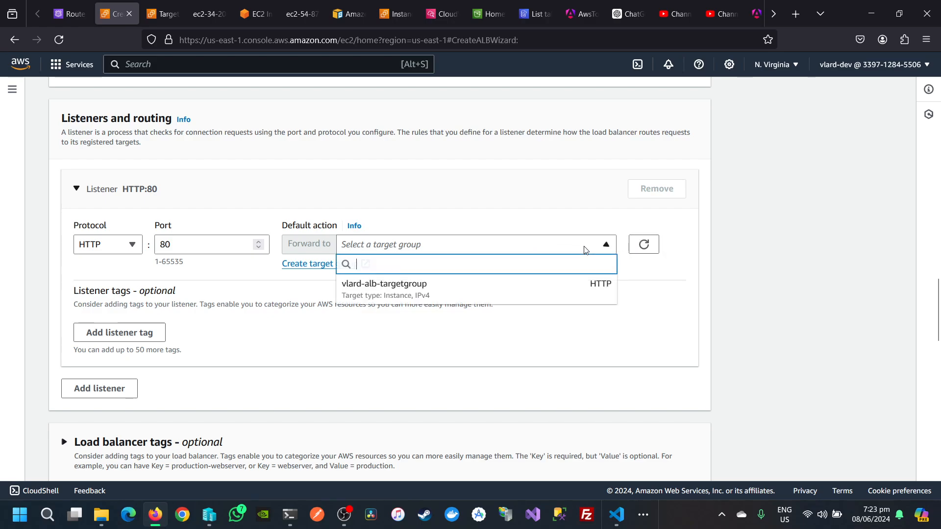
{"action": "left_click", "coordinate": [438, 289]}
Step: Review the optional service integrations, summary and server-side tasks, leave WAF and Global Accelerator off, and create the load balancer
{"action": "scroll", "coordinate": [363, 372], "scroll_direction": "down", "scroll_amount": 9}
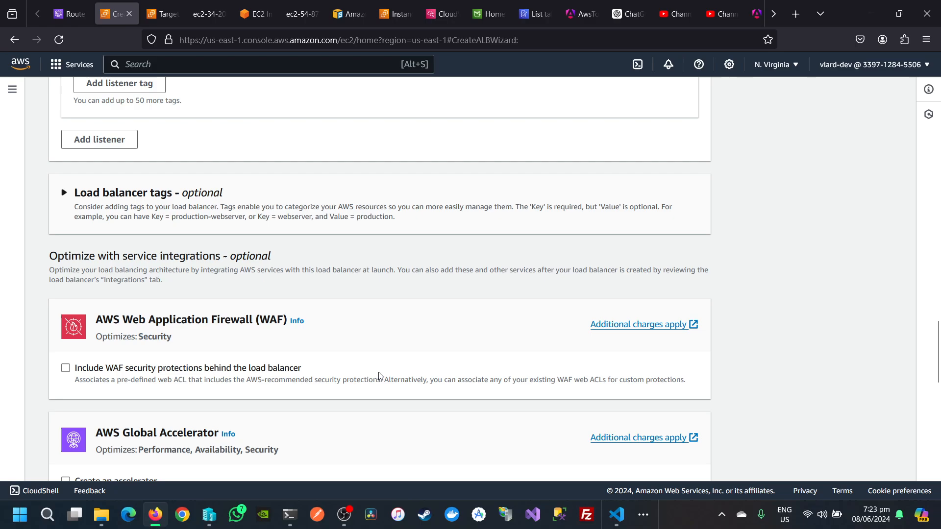
{"action": "scroll", "coordinate": [390, 379], "scroll_direction": "down", "scroll_amount": 2}
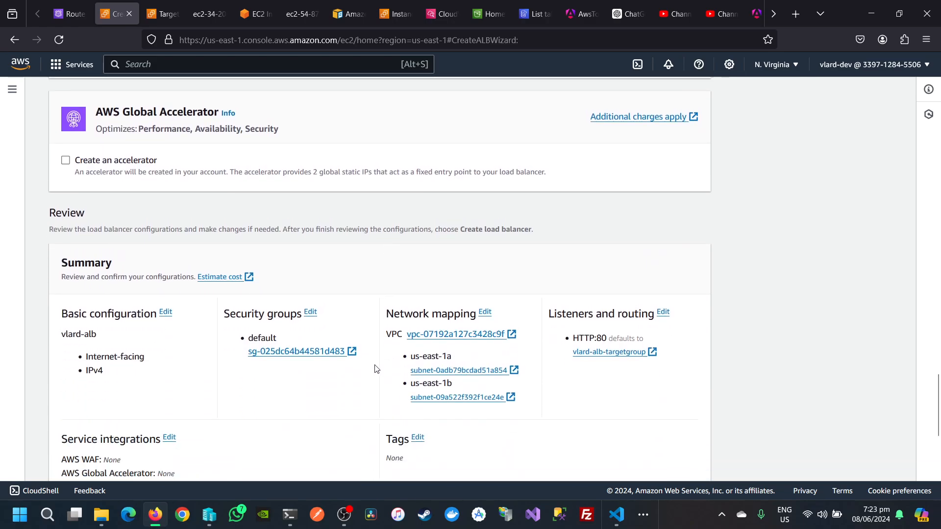
{"action": "scroll", "coordinate": [376, 368], "scroll_direction": "up", "scroll_amount": 2}
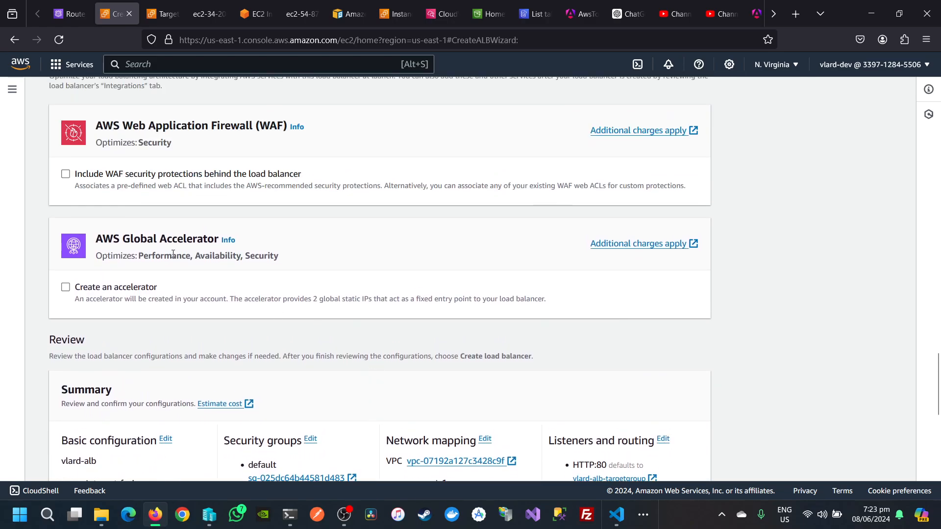
{"action": "scroll", "coordinate": [130, 252], "scroll_direction": "up", "scroll_amount": 1}
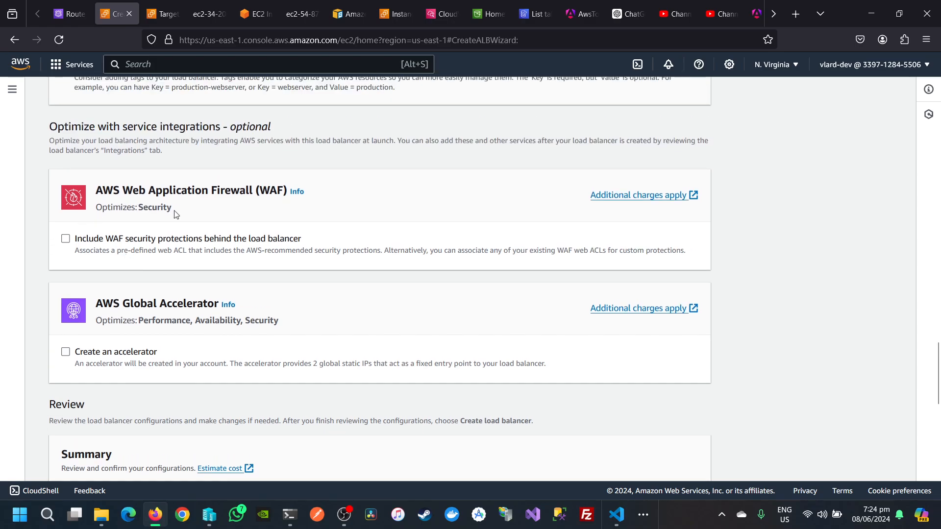
{"action": "scroll", "coordinate": [180, 232], "scroll_direction": "up", "scroll_amount": 1}
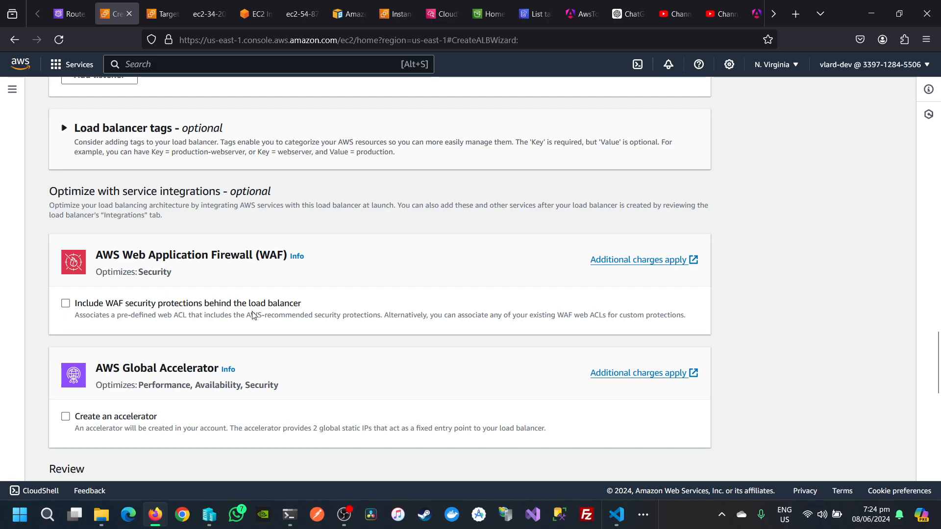
{"action": "scroll", "coordinate": [253, 315], "scroll_direction": "down", "scroll_amount": 10}
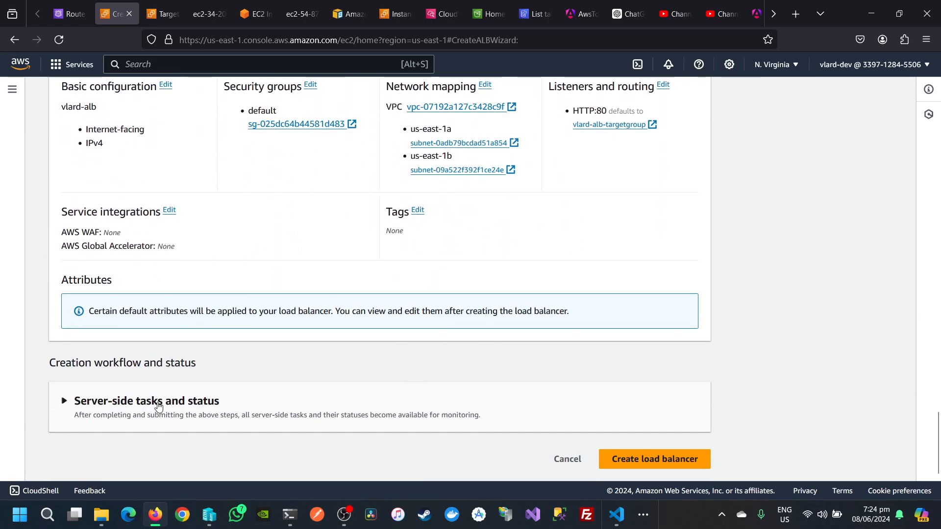
{"action": "left_click", "coordinate": [158, 401]}
{"action": "scroll", "coordinate": [169, 409], "scroll_direction": "down", "scroll_amount": 3}
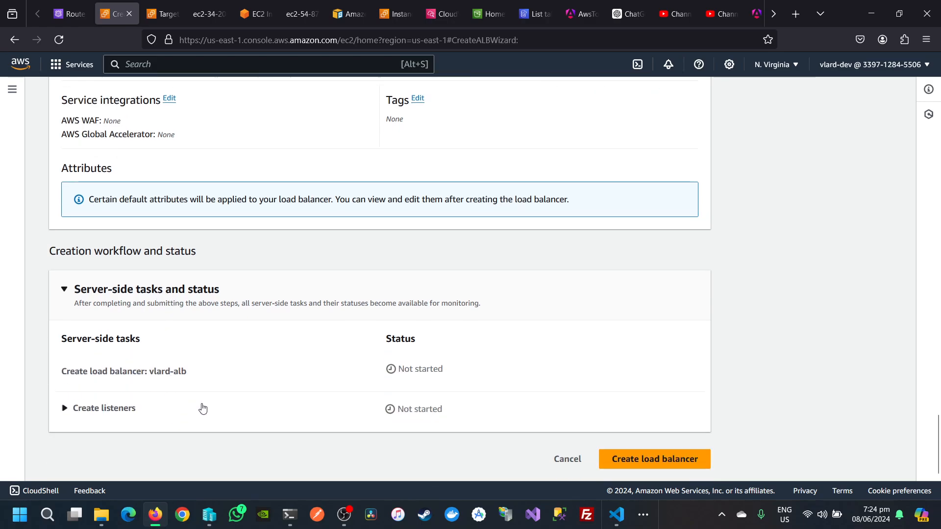
{"action": "left_click", "coordinate": [633, 457]}
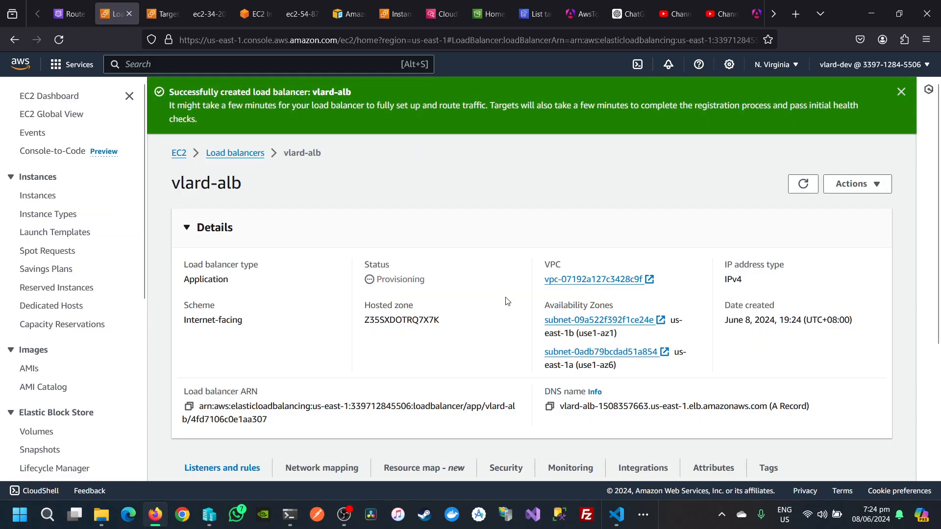
Step: Review the new vlard-alb load balancer's details, its listeners and rules, and the management actions available for it
{"action": "scroll", "coordinate": [509, 304], "scroll_direction": "down", "scroll_amount": 4}
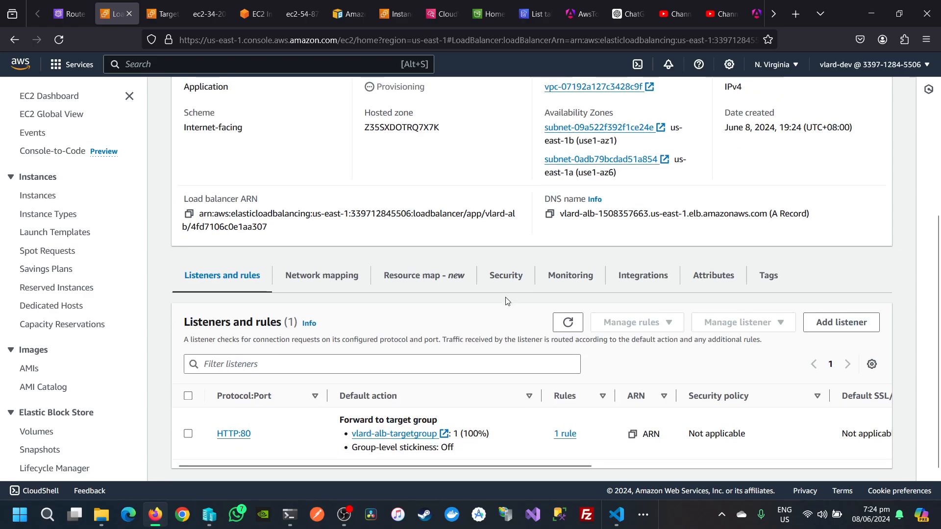
{"action": "scroll", "coordinate": [506, 300], "scroll_direction": "up", "scroll_amount": 4}
{"action": "left_click", "coordinate": [839, 184]}
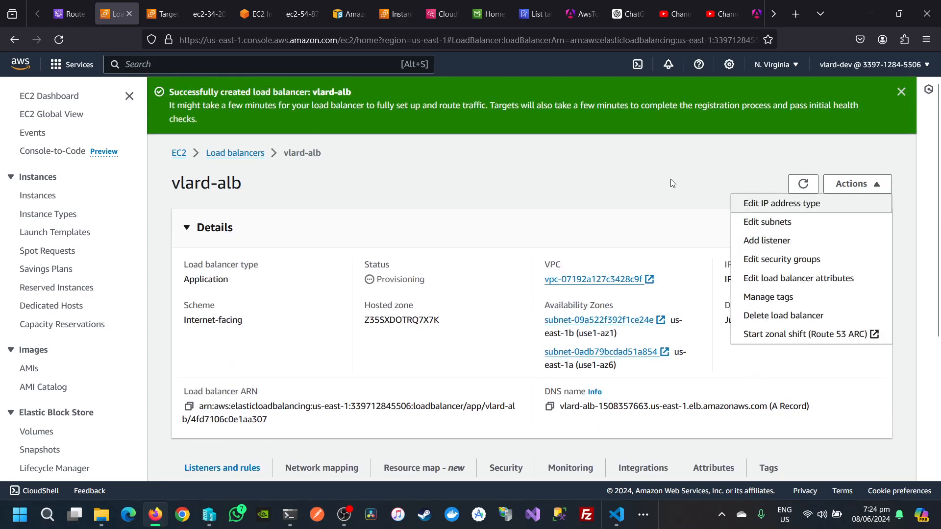
{"action": "left_click", "coordinate": [839, 183]}
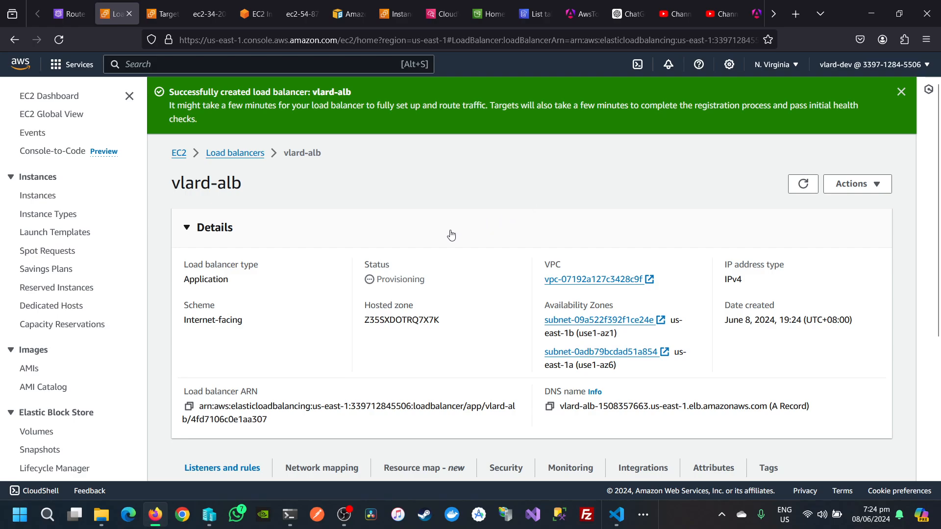
Step: Copy the DNS name of the vlard-alb load balancer from its details
{"action": "scroll", "coordinate": [447, 235], "scroll_direction": "down", "scroll_amount": 1}
{"action": "left_click", "coordinate": [189, 341]}
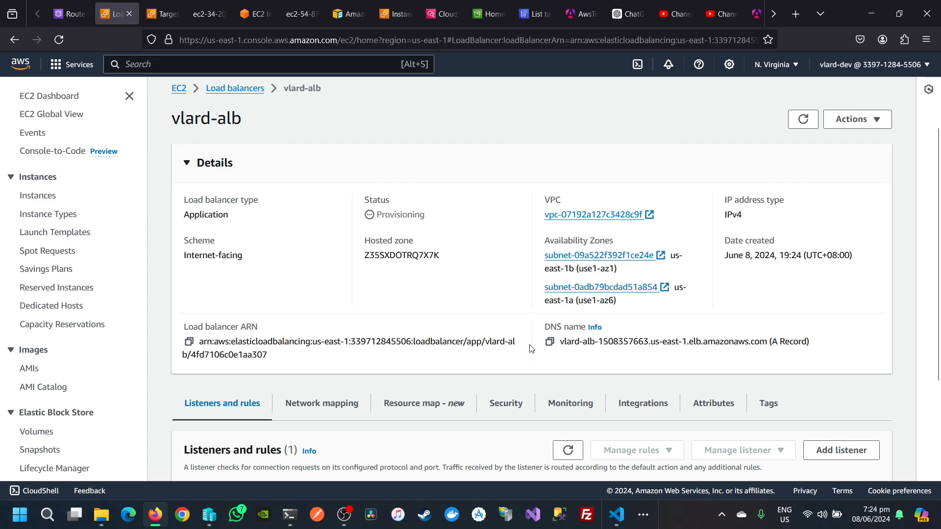
{"action": "left_click", "coordinate": [549, 343]}
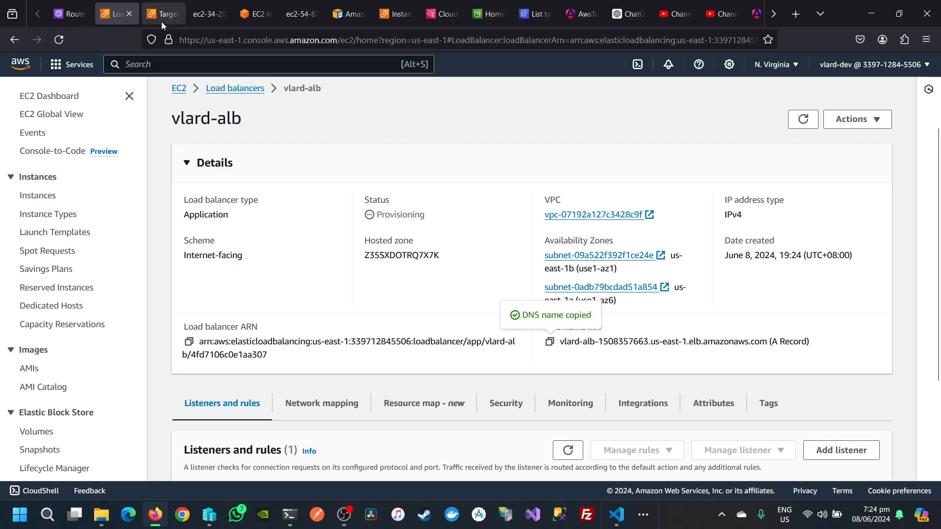
Step: Check the web page served directly from the EC2 instance's public address
{"action": "left_click", "coordinate": [163, 14]}
{"action": "left_click", "coordinate": [206, 14]}
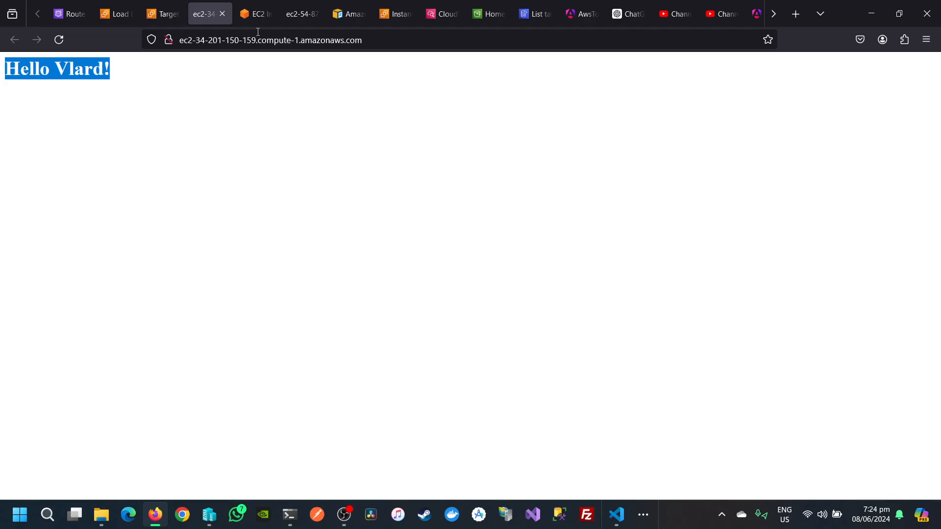
{"action": "left_click", "coordinate": [362, 41]}
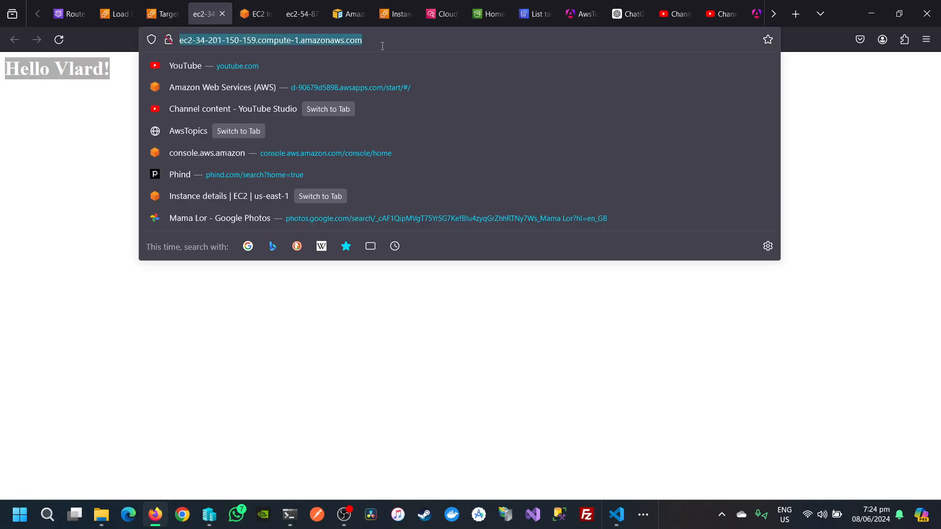
{"action": "left_click", "coordinate": [111, 166]}
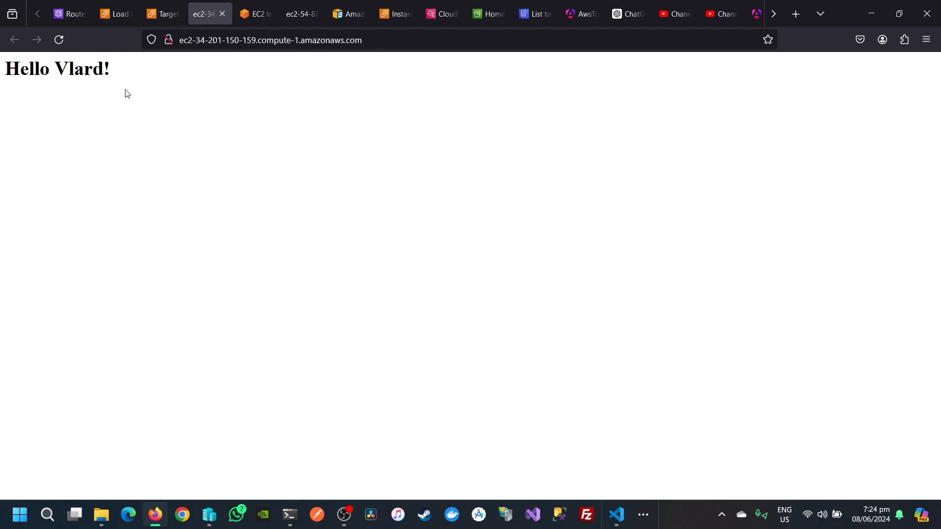
Step: Load the copied address vlard-alb-1508357663.us-east-1.elb.amazonaws.com in the browser tab of the old EC2 site
{"action": "left_click", "coordinate": [254, 10]}
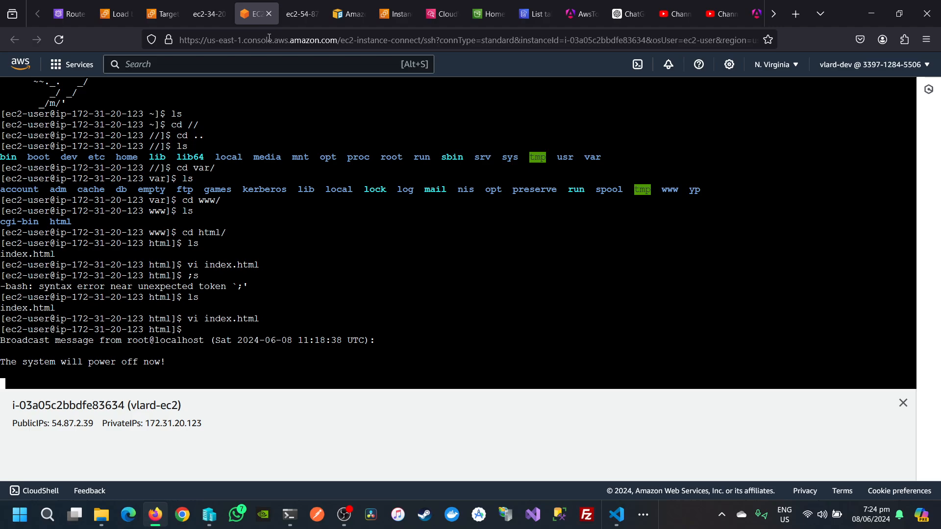
{"action": "left_click", "coordinate": [309, 11]}
{"action": "left_click", "coordinate": [305, 38]}
{"action": "key", "text": "ctrl+v"}
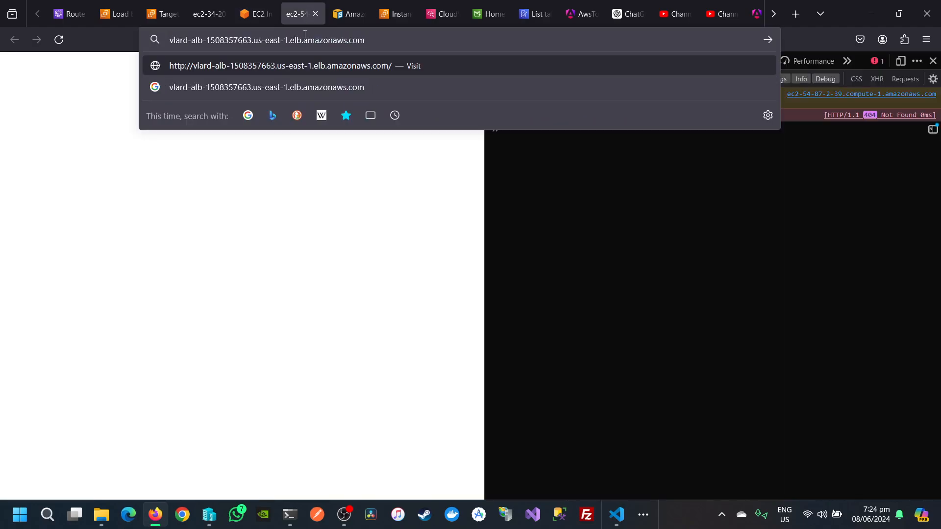
{"action": "key", "text": "Return"}
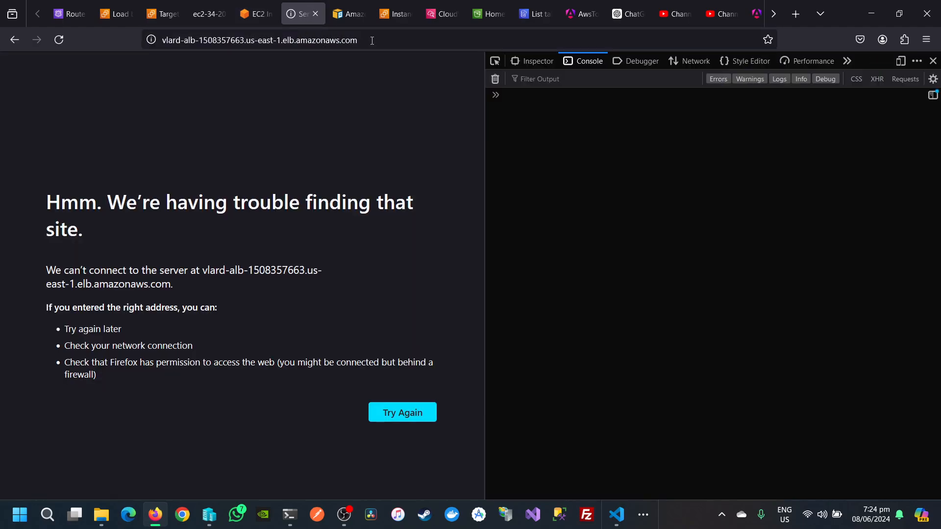
{"action": "left_click", "coordinate": [372, 41]}
{"action": "key", "text": "Home"}
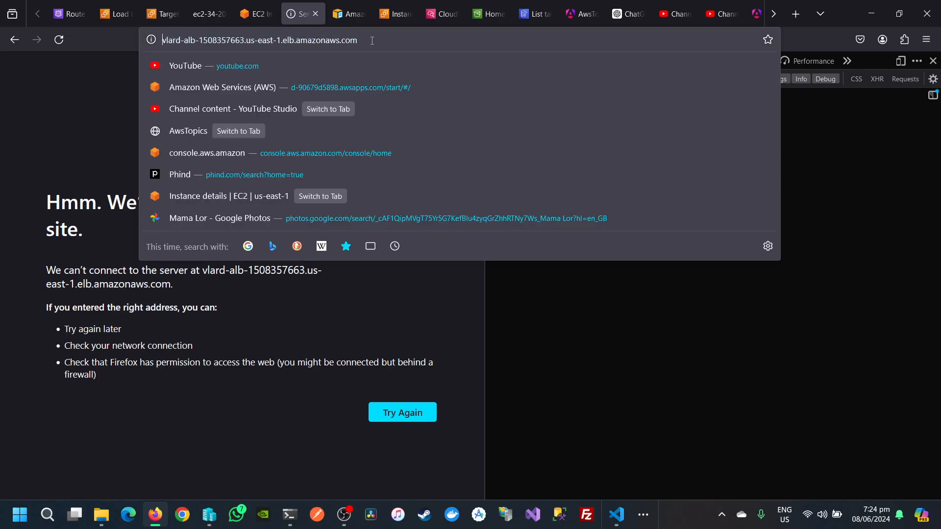
{"action": "type", "text": "http://"}
{"action": "key", "text": "ctrl+a"}
{"action": "key", "text": "End"}
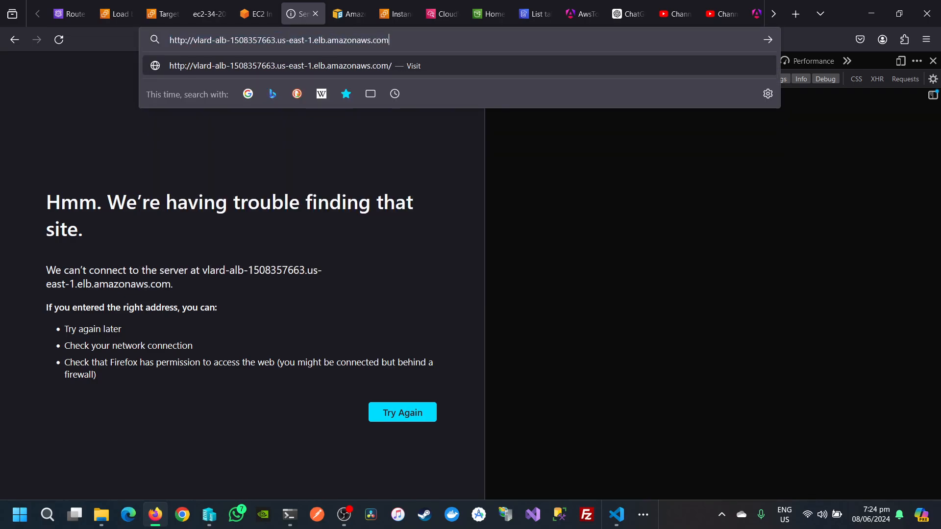
{"action": "key", "text": "Return"}
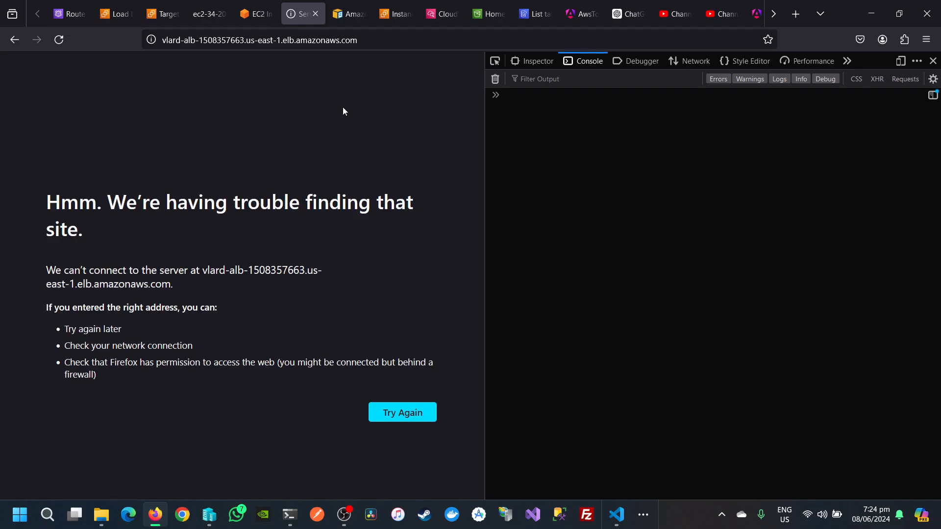
Step: Return to the vlard-alb details page and refresh it to check the provisioning status
{"action": "left_click", "coordinate": [118, 12]}
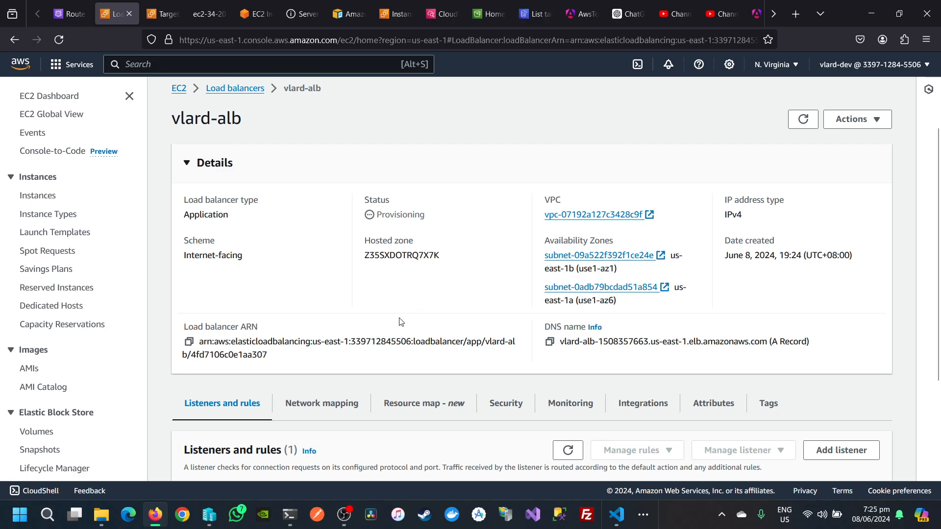
{"action": "scroll", "coordinate": [497, 288], "scroll_direction": "down", "scroll_amount": 2}
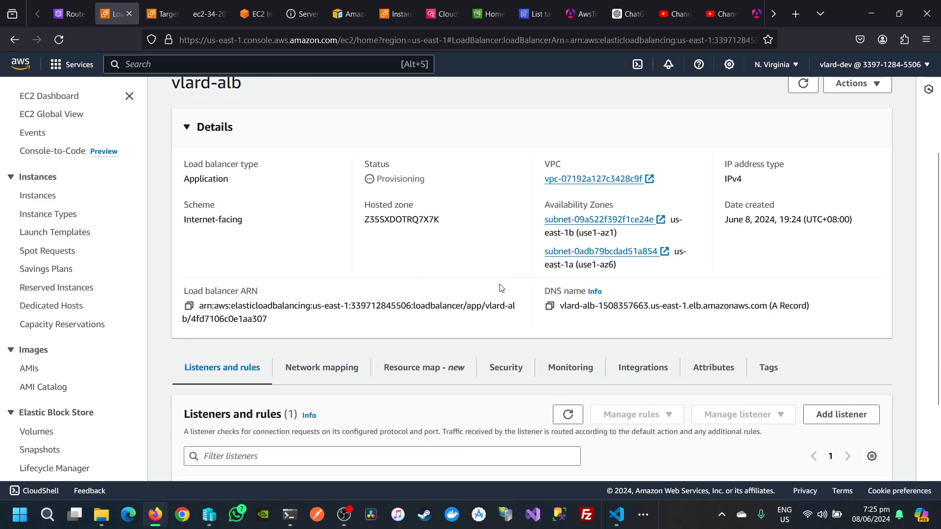
{"action": "scroll", "coordinate": [482, 261], "scroll_direction": "up", "scroll_amount": 4}
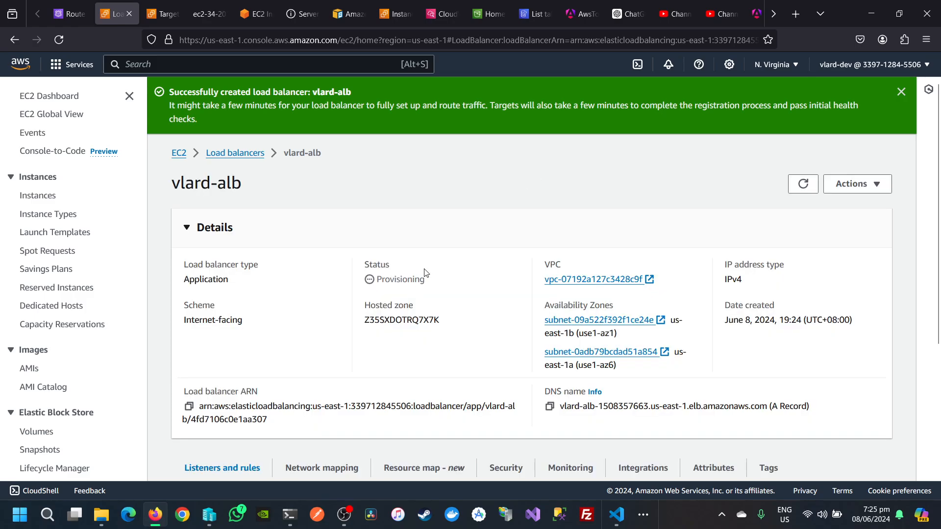
{"action": "left_click", "coordinate": [803, 183]}
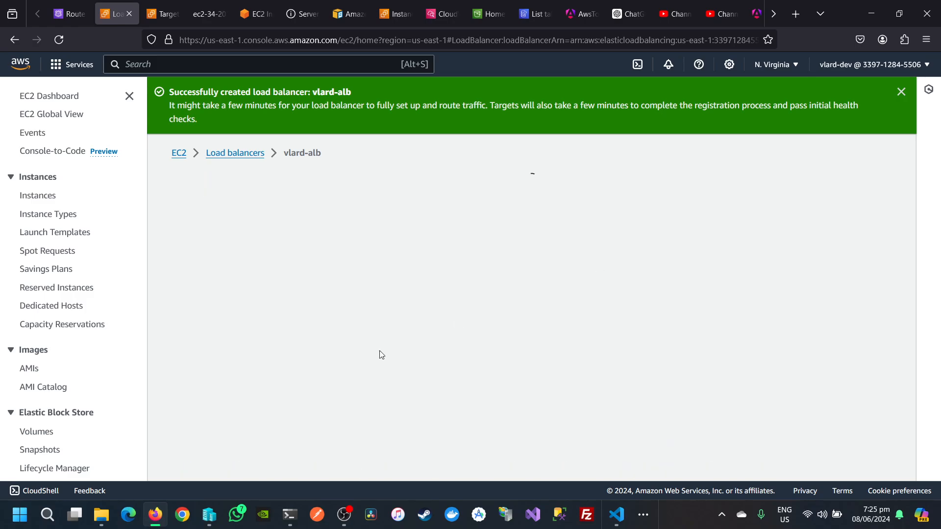
Step: Check the target groups list and the load balancers list, then refresh the load balancers to check vlard-alb's state
{"action": "scroll", "coordinate": [68, 397], "scroll_direction": "down", "scroll_amount": 3}
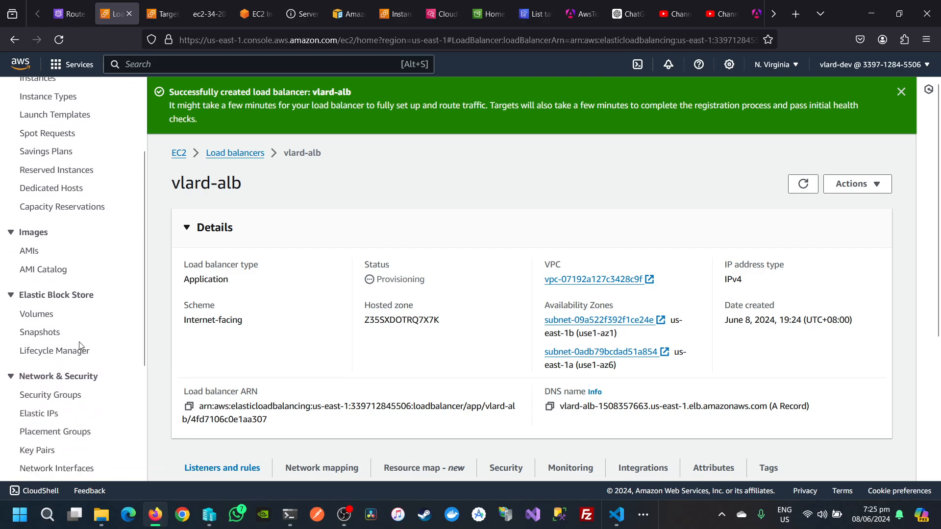
{"action": "scroll", "coordinate": [49, 349], "scroll_direction": "down", "scroll_amount": 3}
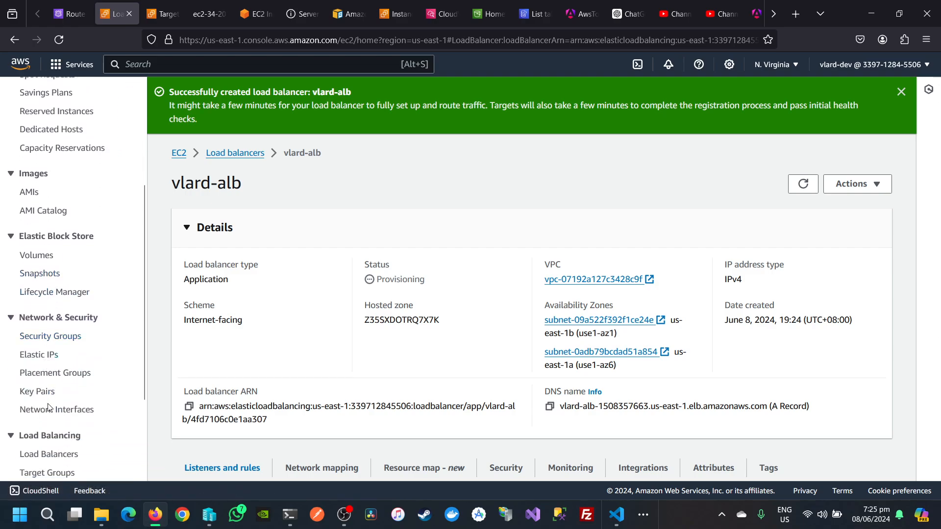
{"action": "left_click", "coordinate": [50, 398]}
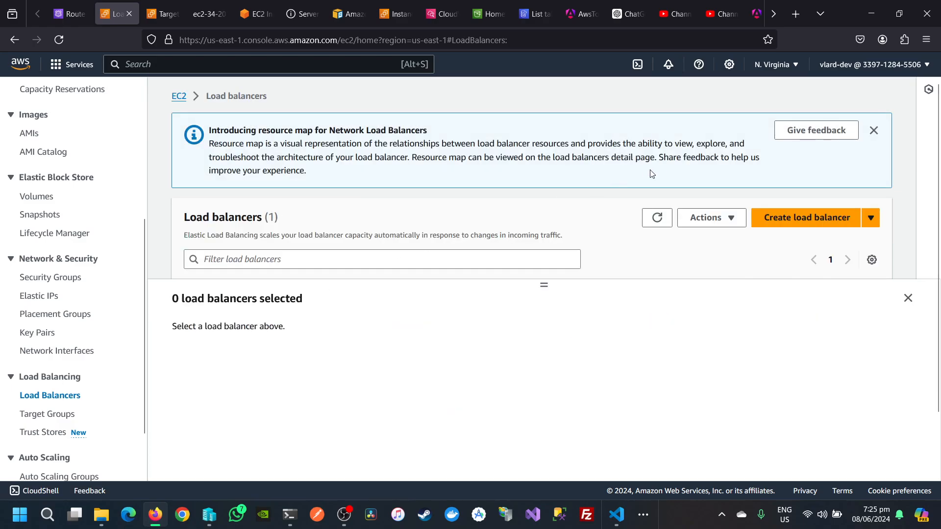
{"action": "left_click", "coordinate": [48, 416]}
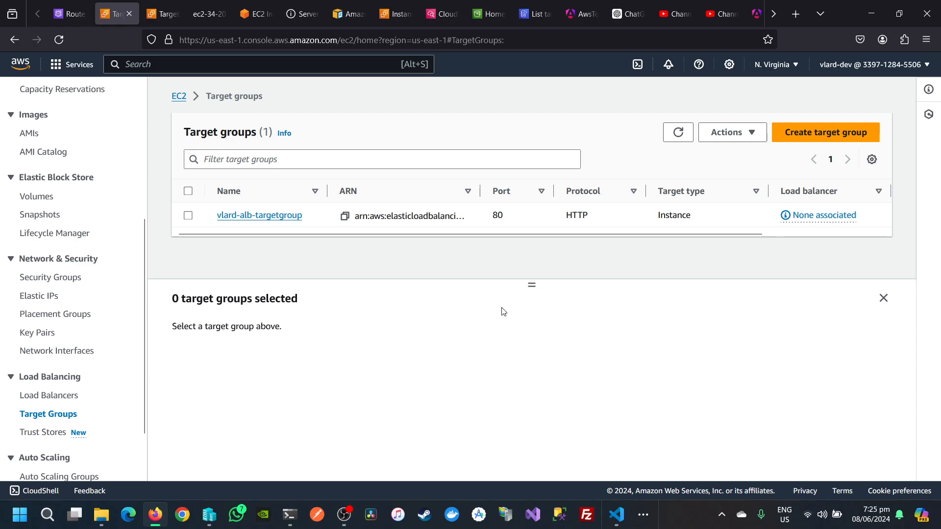
{"action": "left_click", "coordinate": [50, 398]}
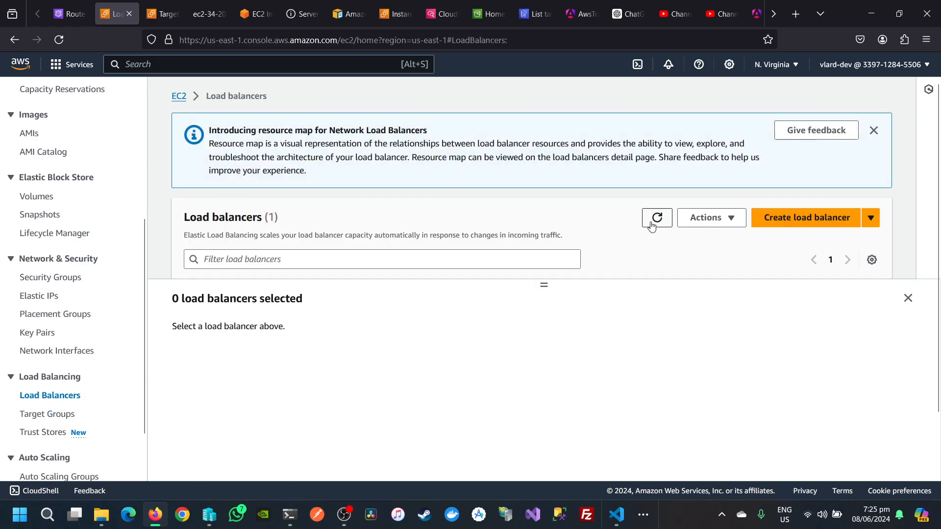
{"action": "left_click", "coordinate": [908, 298]}
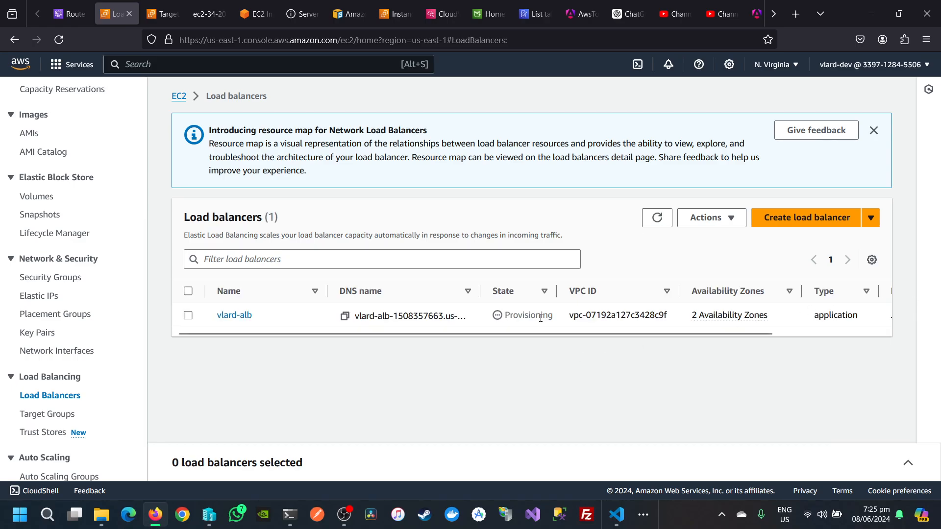
{"action": "left_click", "coordinate": [657, 220]}
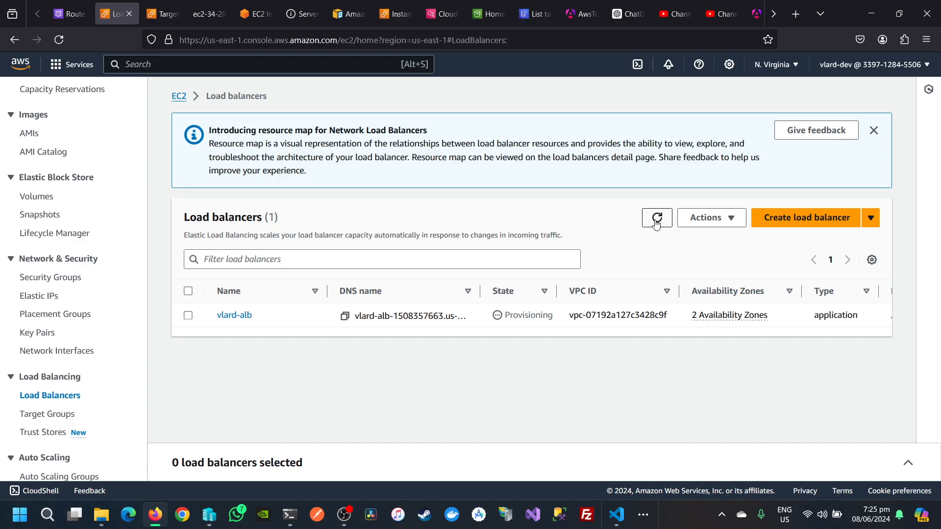
Step: Refresh the load balancers list repeatedly to check when vlard-alb finishes provisioning
{"action": "left_click", "coordinate": [656, 219]}
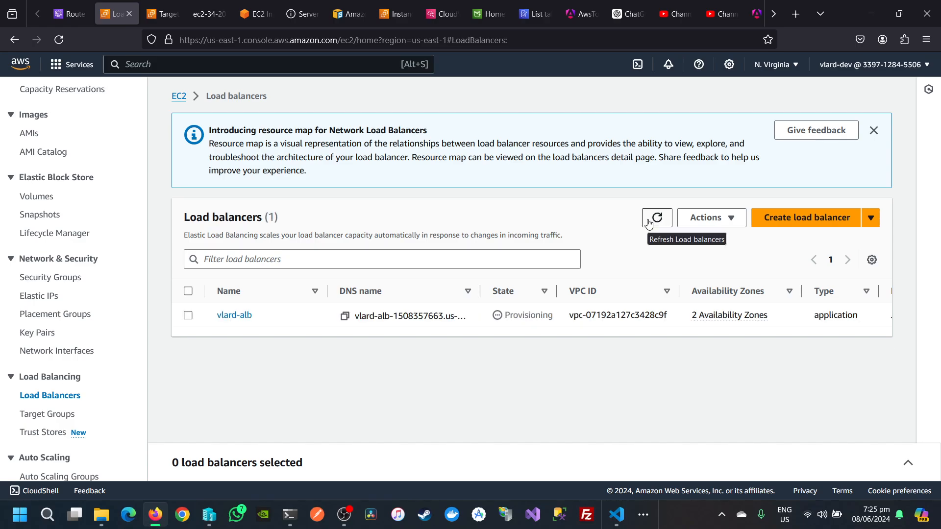
{"action": "left_click", "coordinate": [649, 223]}
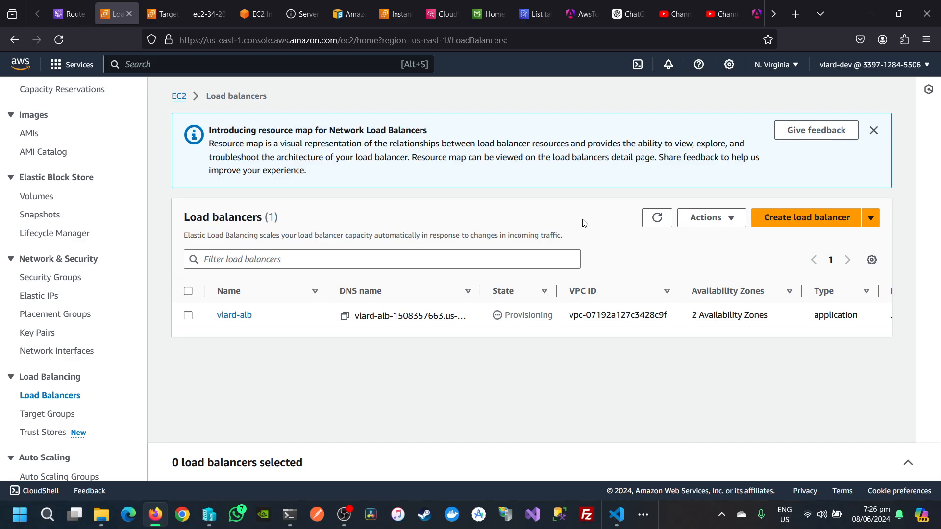
{"action": "left_click", "coordinate": [655, 220]}
{"action": "left_click", "coordinate": [655, 220]}
{"action": "left_click", "coordinate": [657, 219]}
{"action": "left_click", "coordinate": [657, 219]}
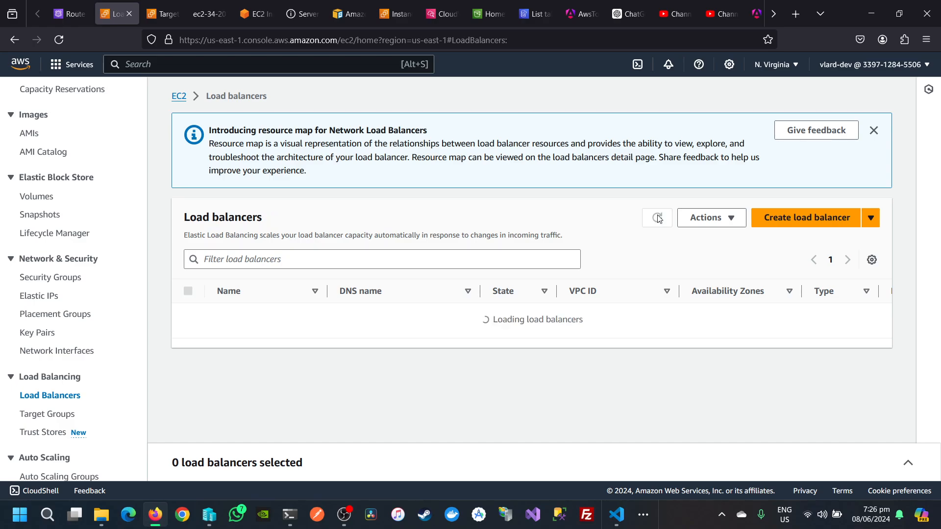
{"action": "left_click", "coordinate": [655, 220]}
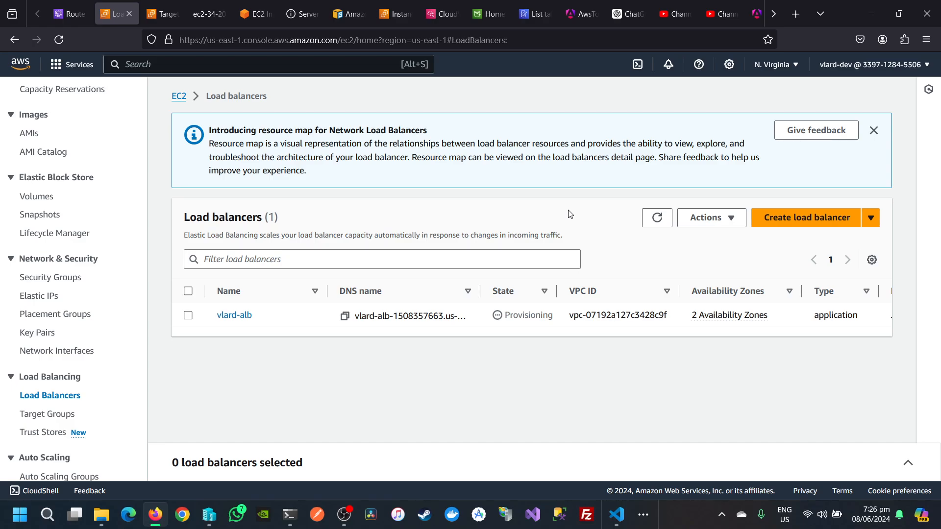
{"action": "left_click", "coordinate": [649, 219]}
{"action": "left_click", "coordinate": [649, 221]}
{"action": "left_click", "coordinate": [649, 220]}
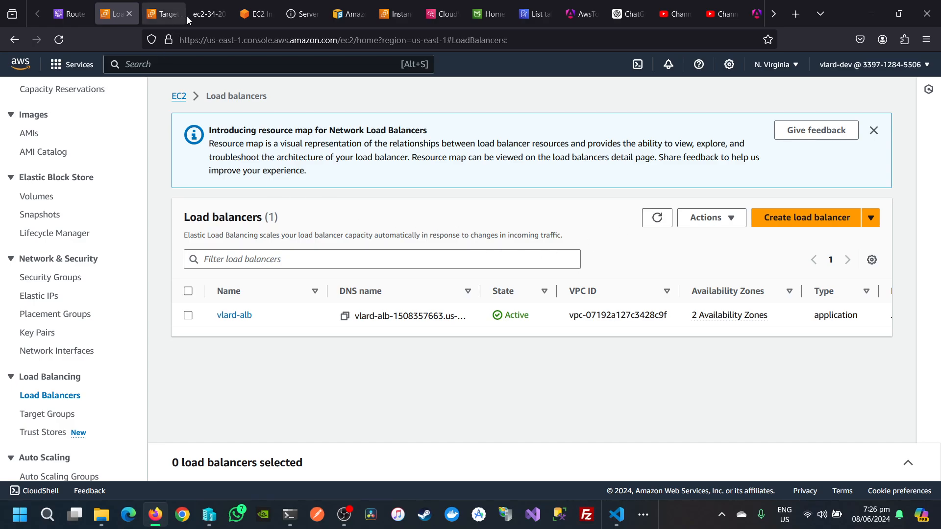
Step: Request vlard-alb-1508357663.us-east-1.elb.amazonaws.com again in the browser tab that has the load balancer address
{"action": "left_click", "coordinate": [296, 15]}
{"action": "left_click", "coordinate": [403, 44]}
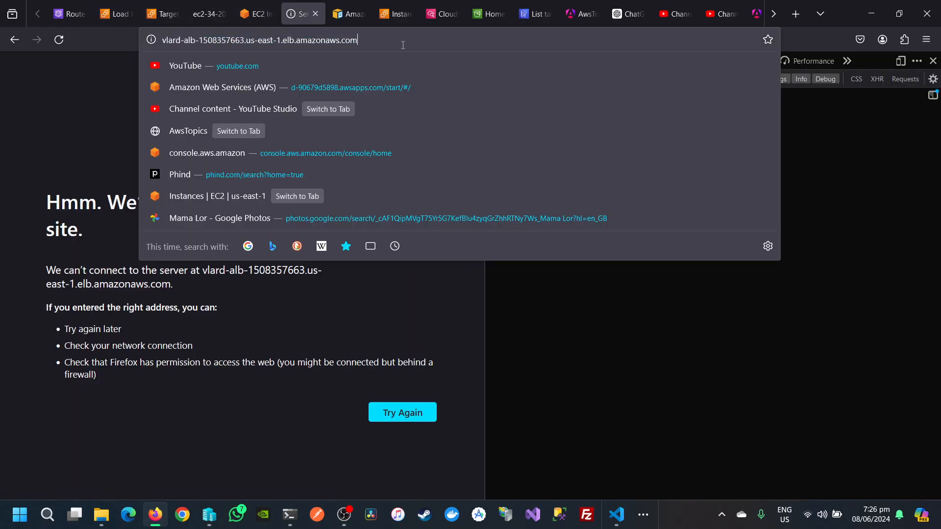
{"action": "key", "text": "Return"}
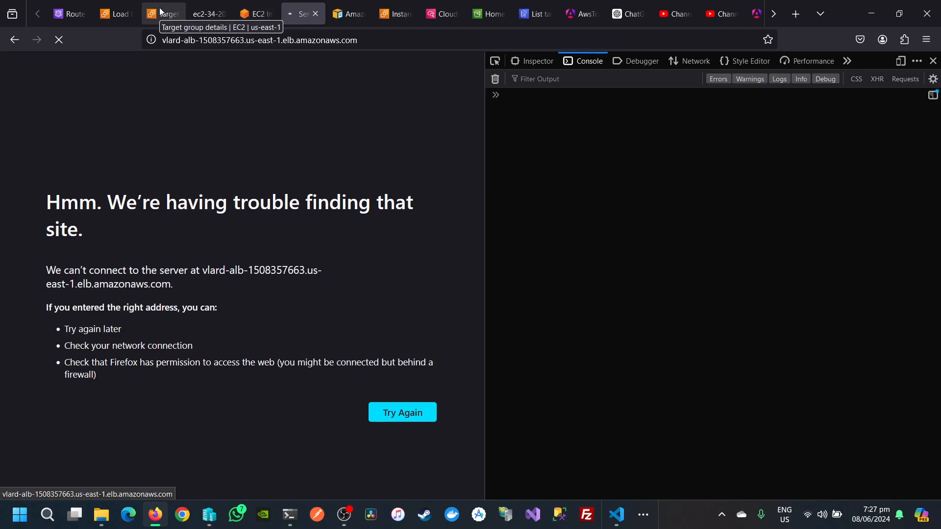
Step: Open the details of vlard-alb and review its HTTP:80 listener and forwarding rule
{"action": "left_click", "coordinate": [116, 14]}
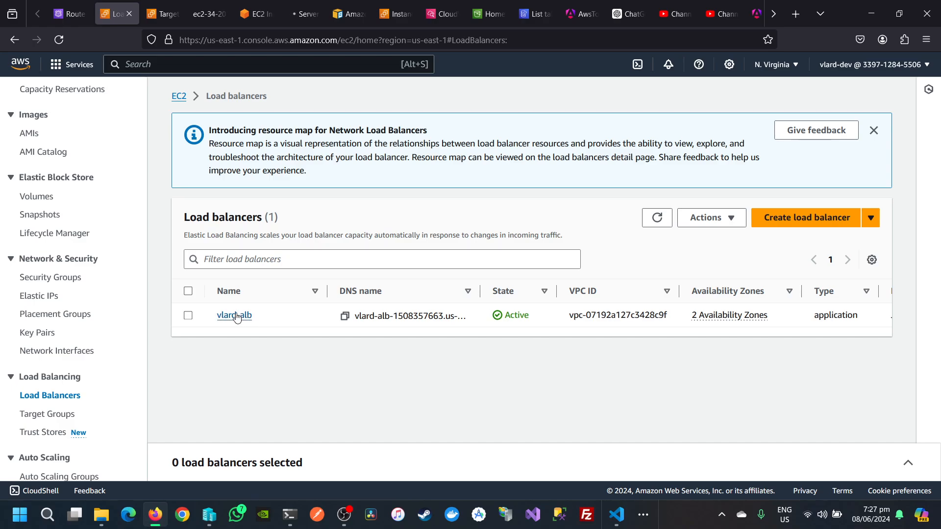
{"action": "left_click", "coordinate": [235, 316]}
{"action": "scroll", "coordinate": [395, 323], "scroll_direction": "down", "scroll_amount": 3}
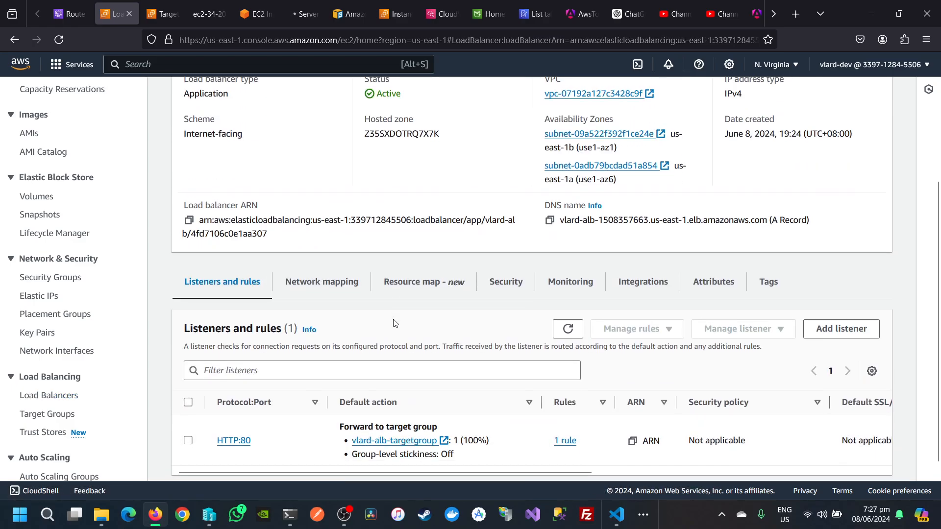
{"action": "scroll", "coordinate": [395, 323], "scroll_direction": "down", "scroll_amount": 1}
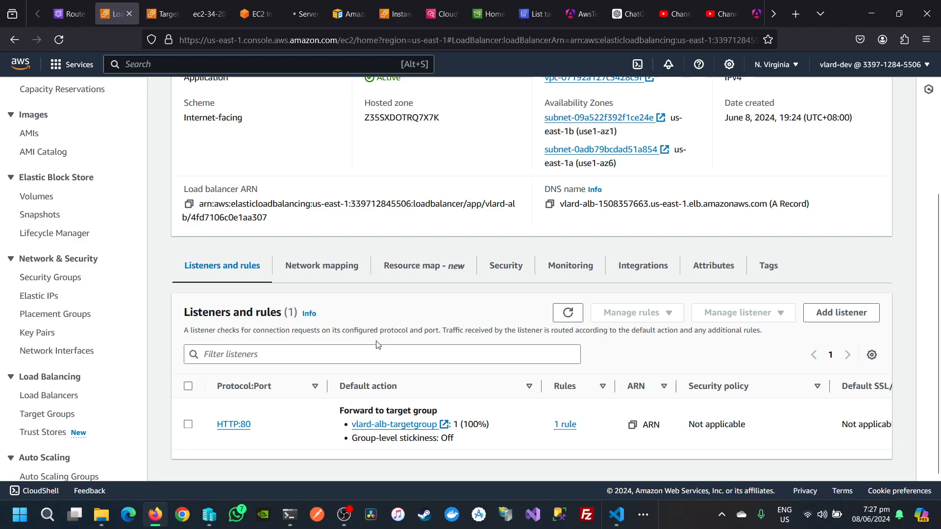
Step: Request the load balancer address once more, and recheck the vlard-alb details page
{"action": "left_click", "coordinate": [305, 6]}
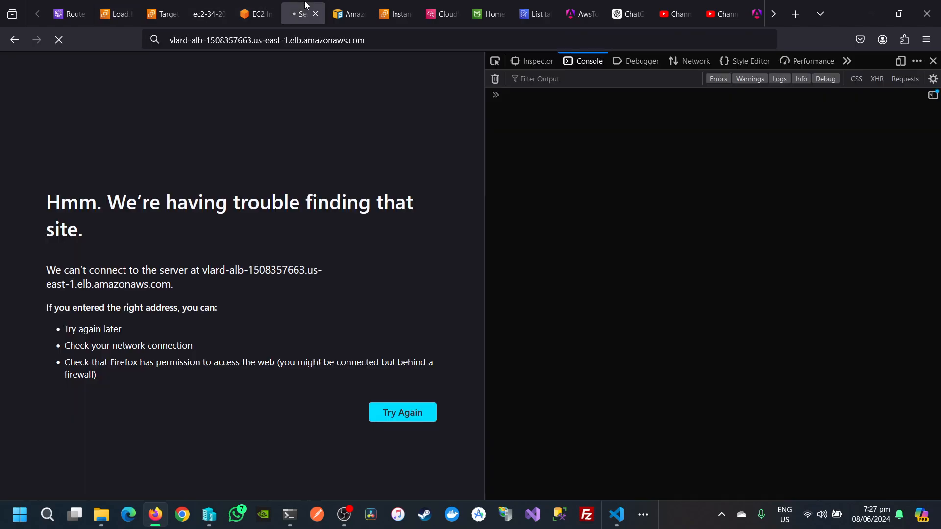
{"action": "left_click", "coordinate": [373, 39]}
{"action": "key", "text": "Return"}
{"action": "left_click", "coordinate": [130, 13]}
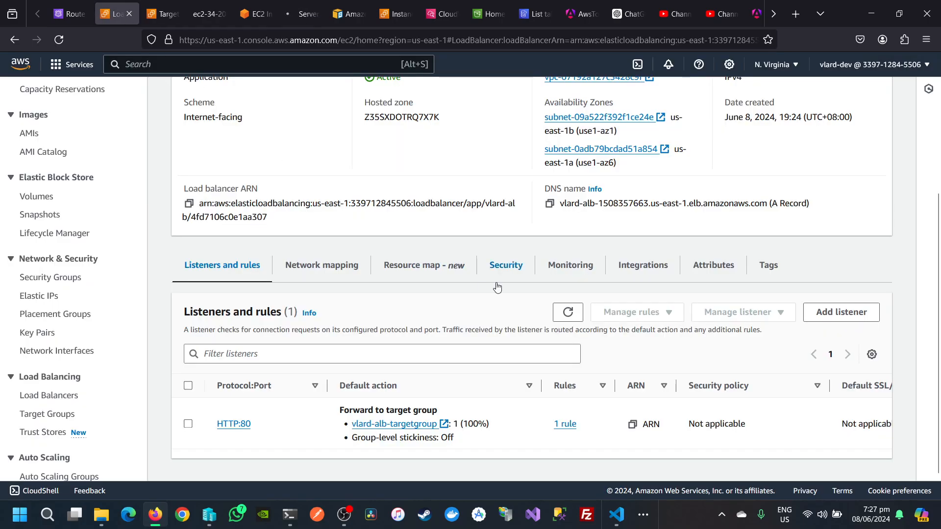
{"action": "scroll", "coordinate": [240, 354], "scroll_direction": "up", "scroll_amount": 3}
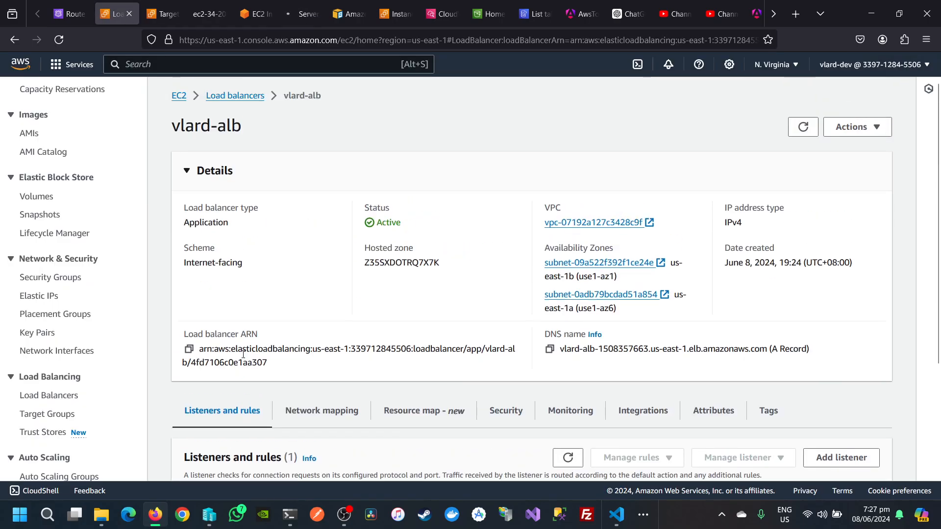
{"action": "scroll", "coordinate": [243, 353], "scroll_direction": "down", "scroll_amount": 1}
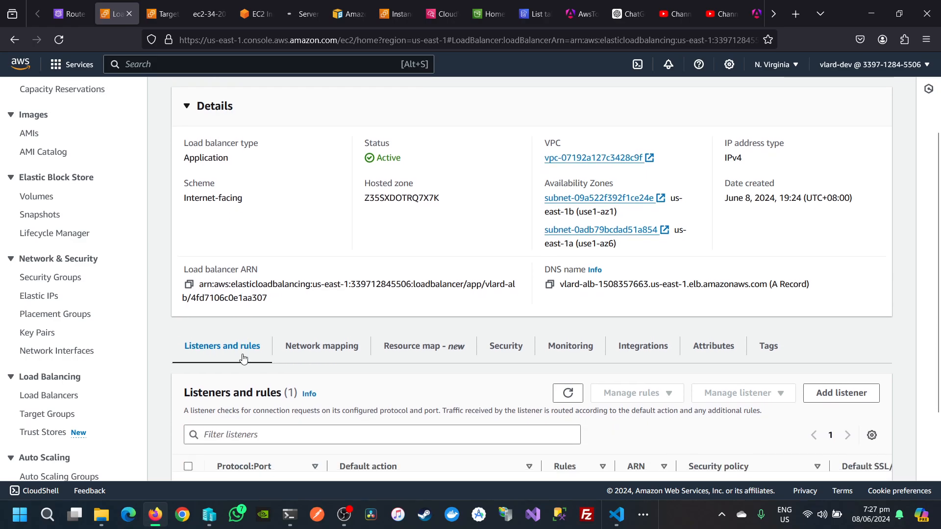
{"action": "scroll", "coordinate": [92, 384], "scroll_direction": "down", "scroll_amount": 2}
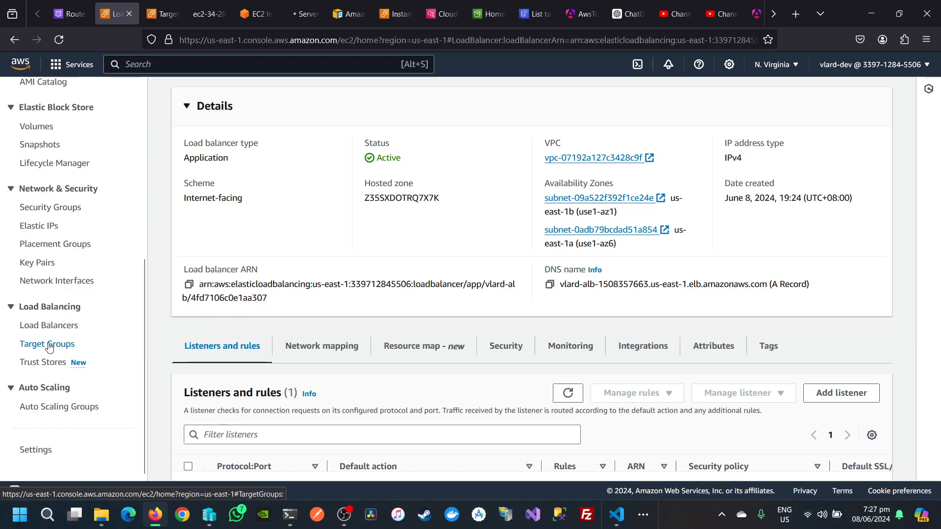
Step: Open the default security group from the Security Groups list and open its inbound rules for editing
{"action": "scroll", "coordinate": [49, 347], "scroll_direction": "up", "scroll_amount": 2}
{"action": "left_click", "coordinate": [54, 324]}
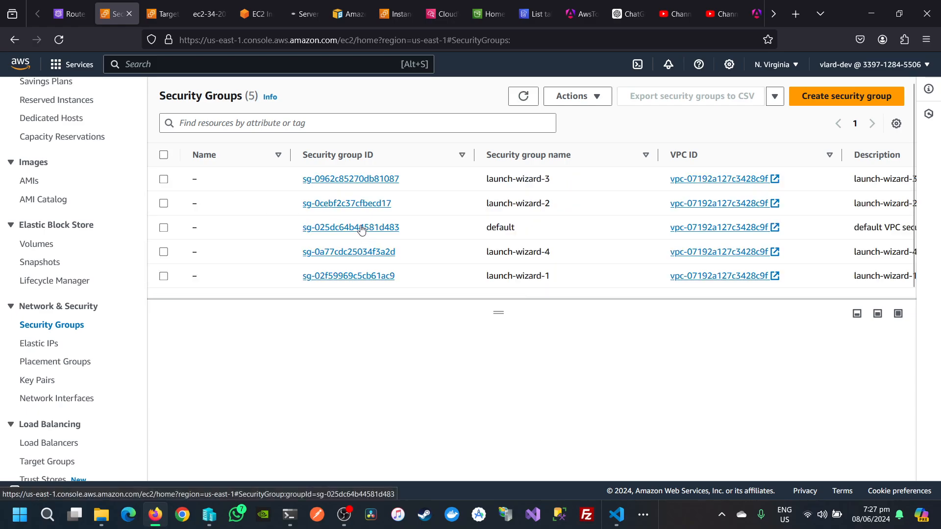
{"action": "left_click", "coordinate": [361, 227]}
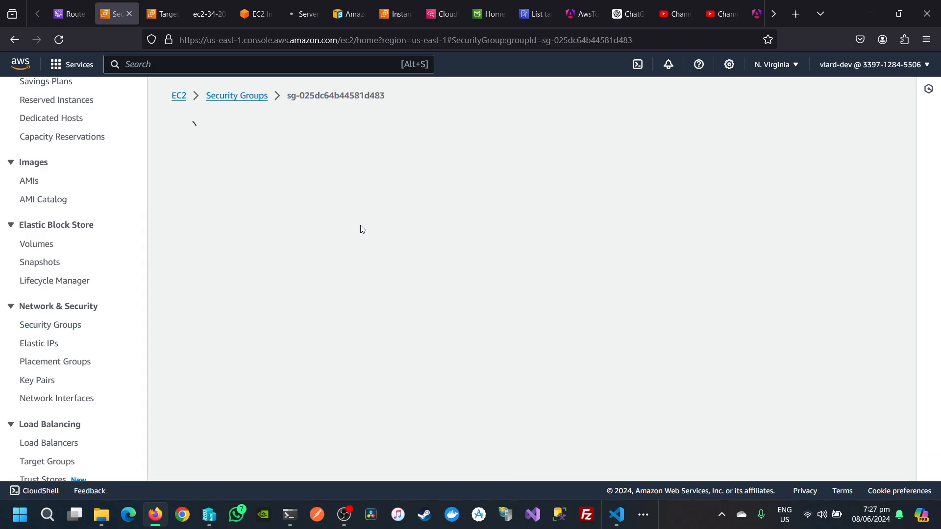
{"action": "scroll", "coordinate": [365, 246], "scroll_direction": "down", "scroll_amount": 1}
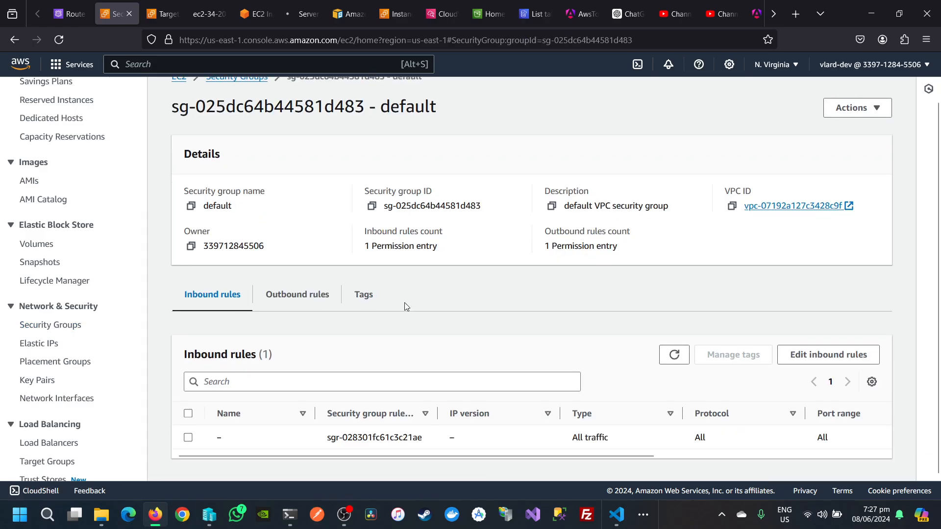
{"action": "left_click", "coordinate": [796, 355]}
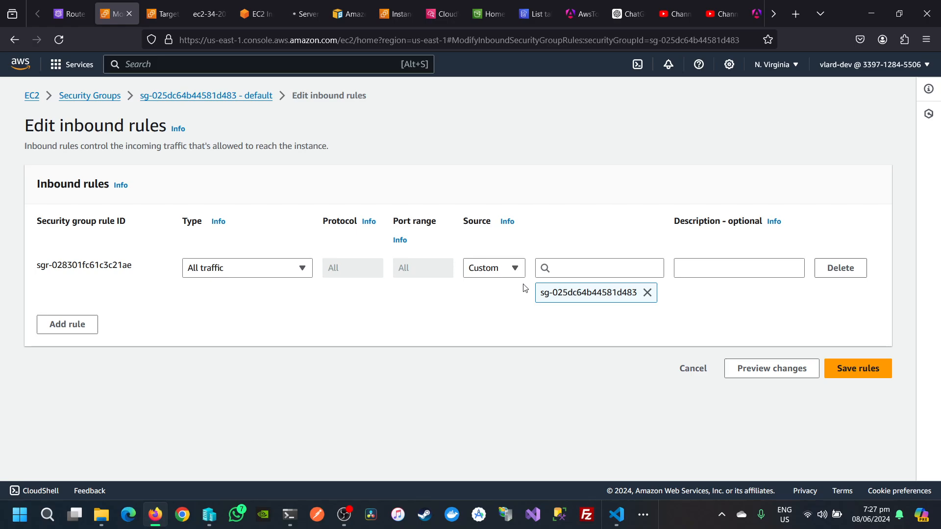
Step: Try to replace the source of the default group's all-traffic inbound rule with Anywhere-IPv4, and cancel the edit
{"action": "left_click", "coordinate": [647, 293]}
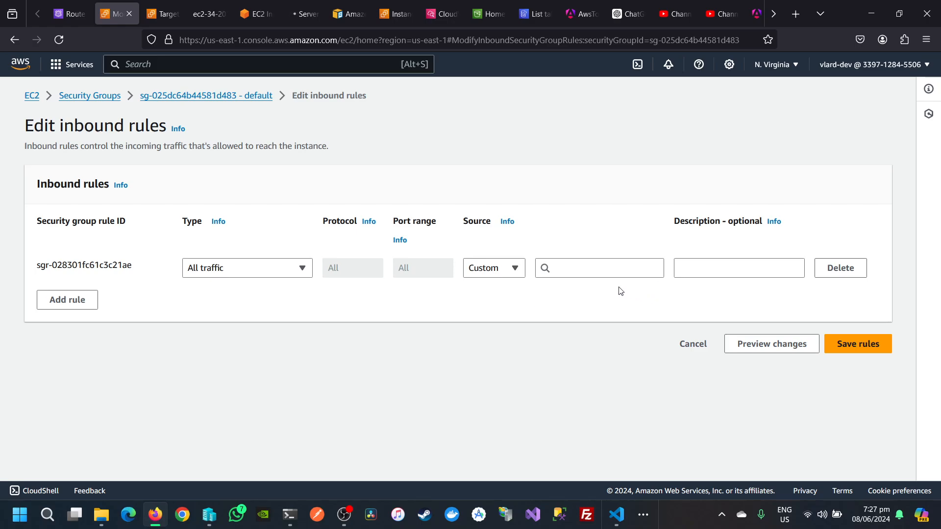
{"action": "left_click", "coordinate": [502, 268]}
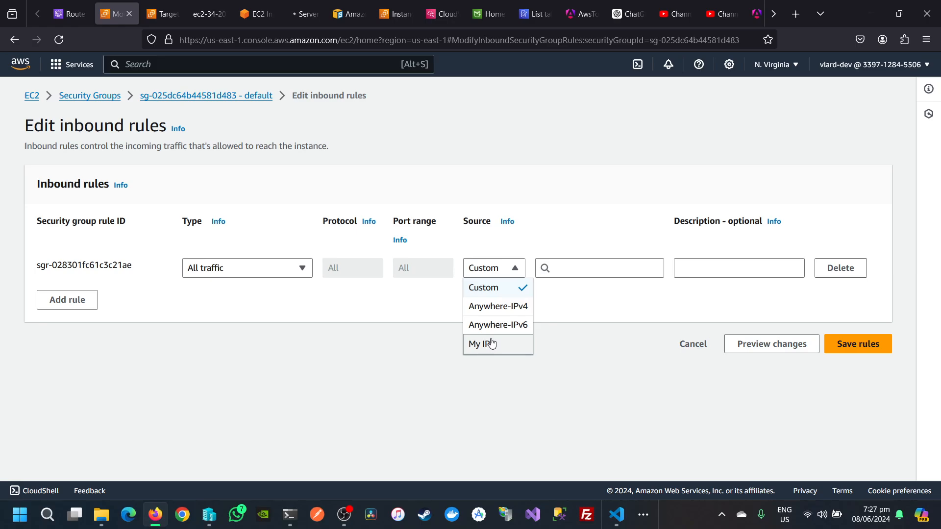
{"action": "left_click", "coordinate": [501, 306]}
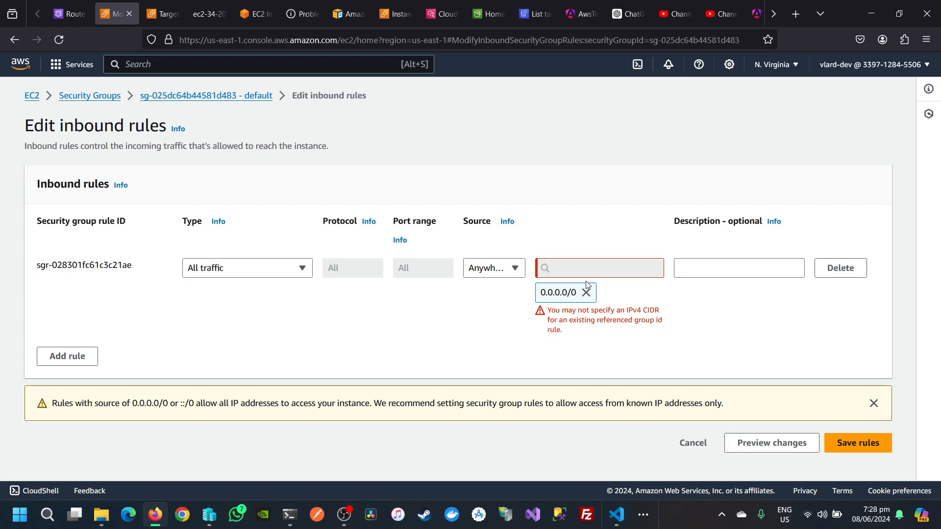
{"action": "left_click", "coordinate": [515, 270]}
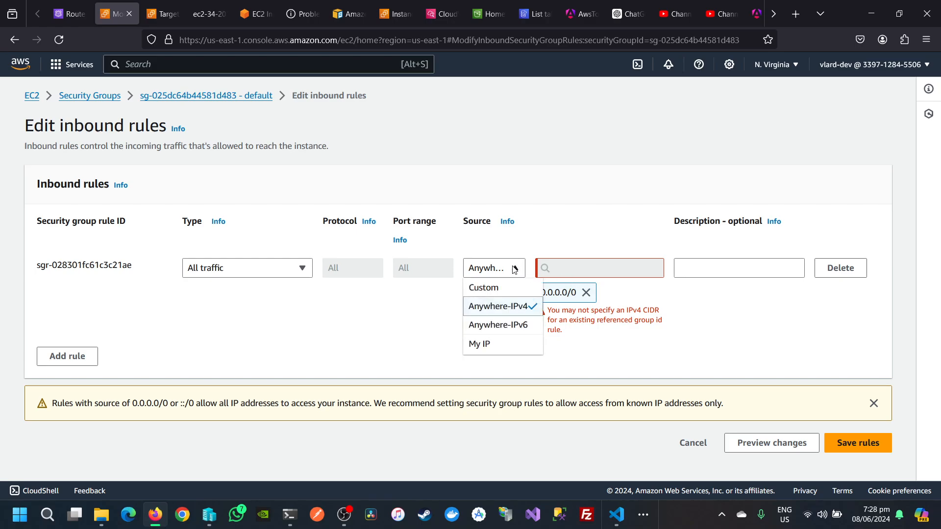
{"action": "left_click", "coordinate": [499, 289]}
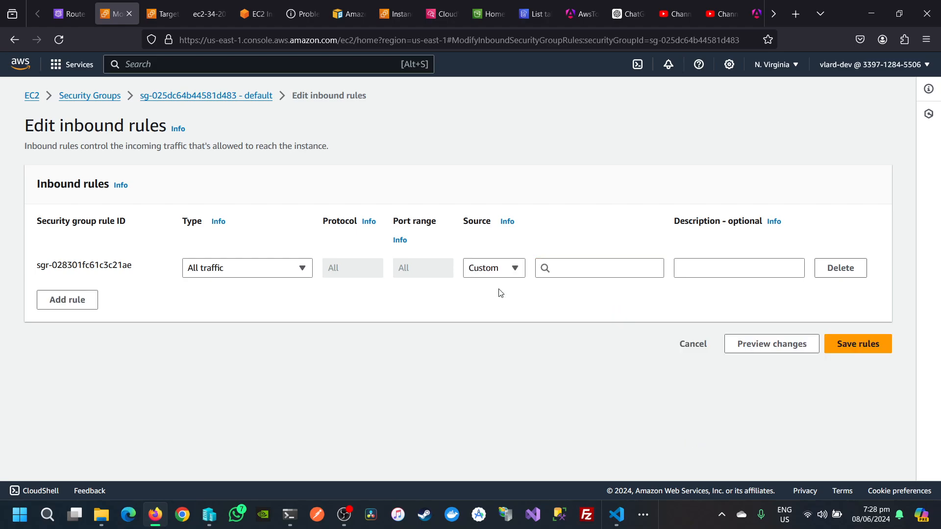
{"action": "left_click", "coordinate": [283, 268]}
{"action": "left_click", "coordinate": [284, 269]}
{"action": "left_click", "coordinate": [685, 347]}
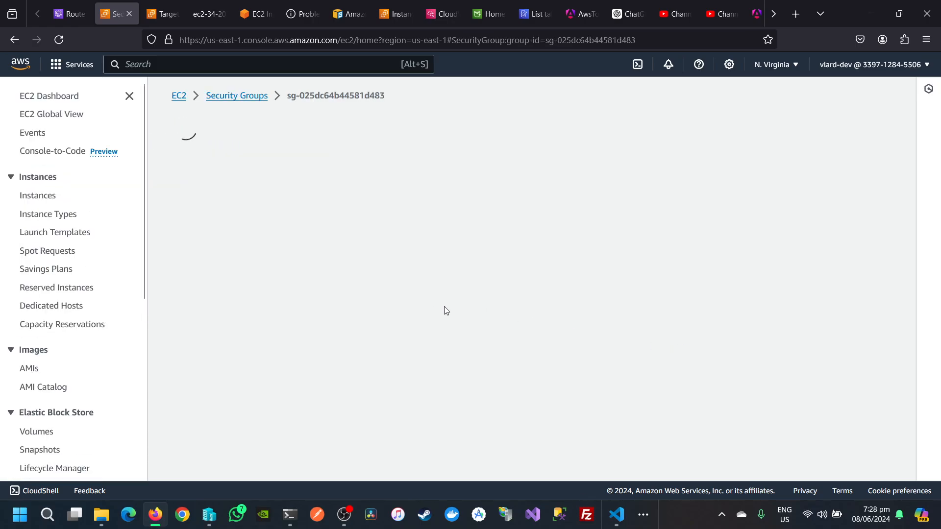
Step: Check the load balancer address tab, and return to the list of security groups in the EC2 console
{"action": "left_click", "coordinate": [296, 9]}
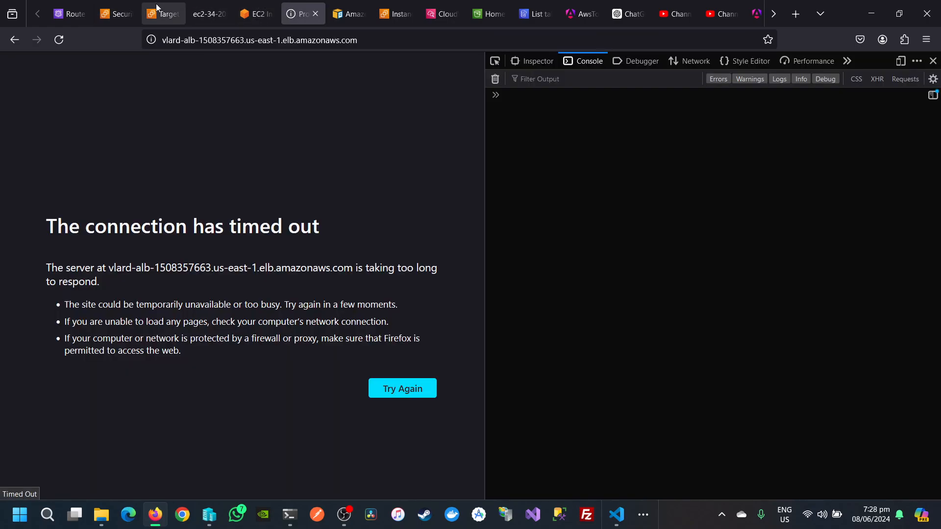
{"action": "left_click", "coordinate": [117, 15]}
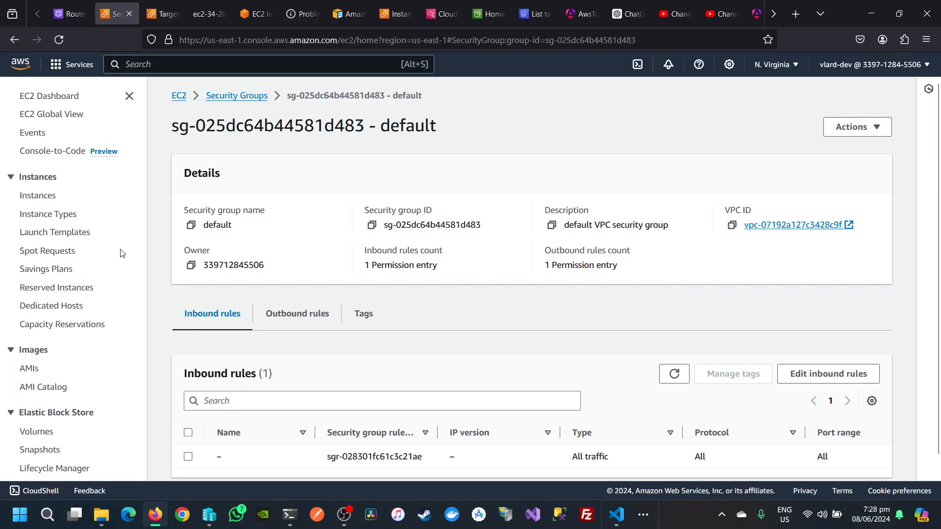
{"action": "scroll", "coordinate": [42, 311], "scroll_direction": "down", "scroll_amount": 4}
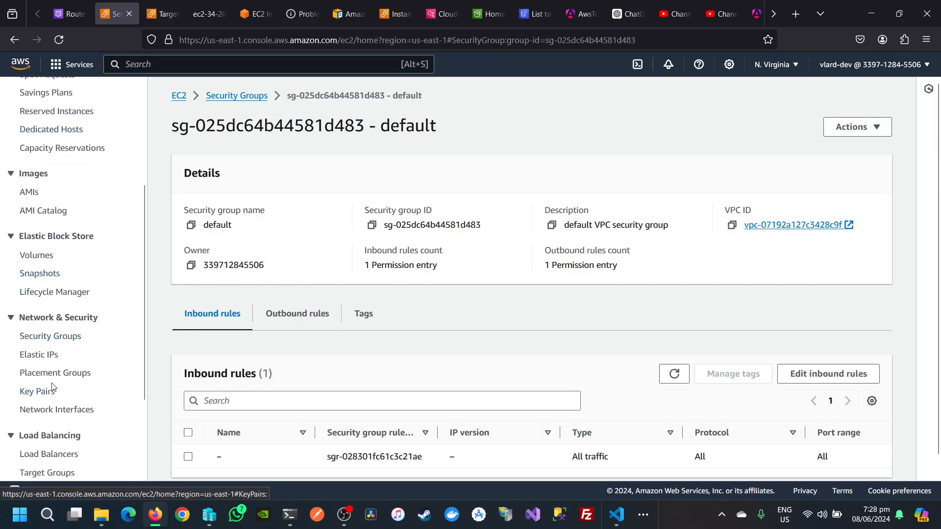
{"action": "left_click", "coordinate": [53, 337]}
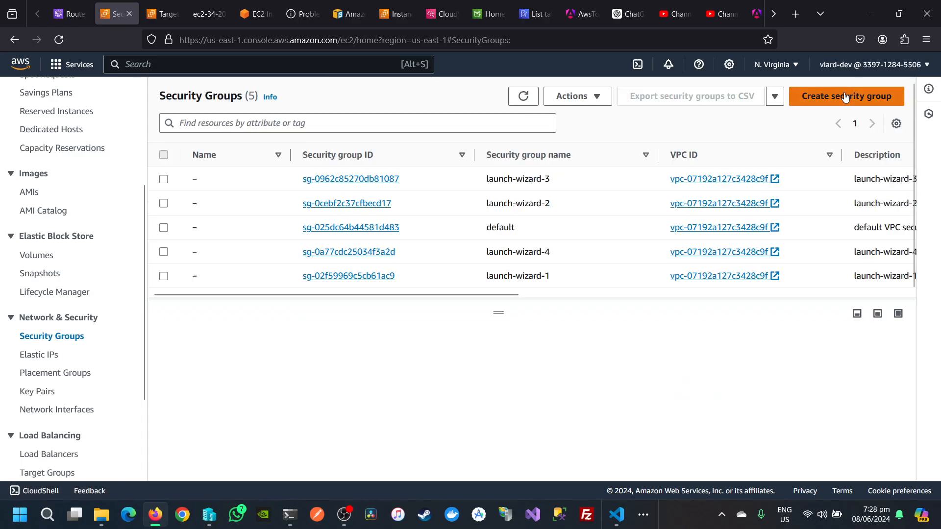
Step: Start creating a new security group and name it vlard-sg-basic
{"action": "left_click", "coordinate": [890, 95]}
{"action": "scroll", "coordinate": [151, 250], "scroll_direction": "down", "scroll_amount": 6}
{"action": "scroll", "coordinate": [151, 250], "scroll_direction": "up", "scroll_amount": 6}
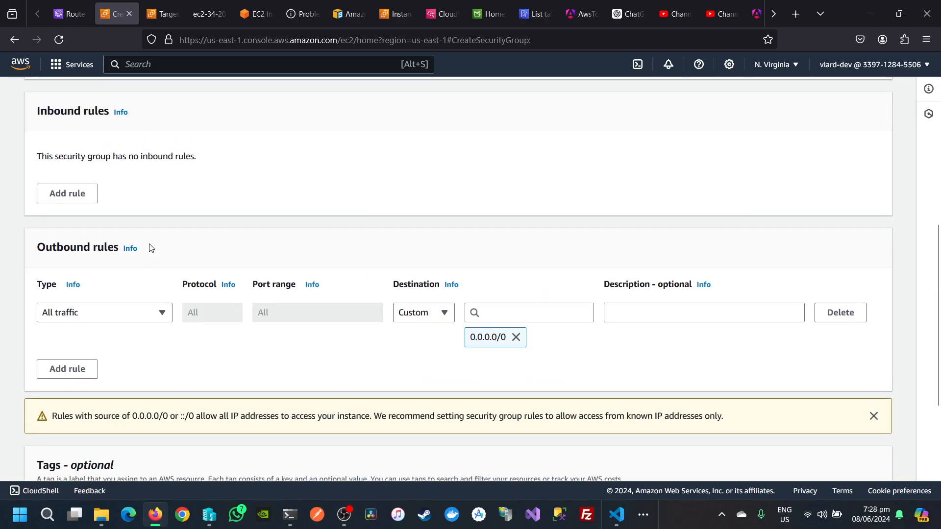
{"action": "left_click", "coordinate": [116, 244]}
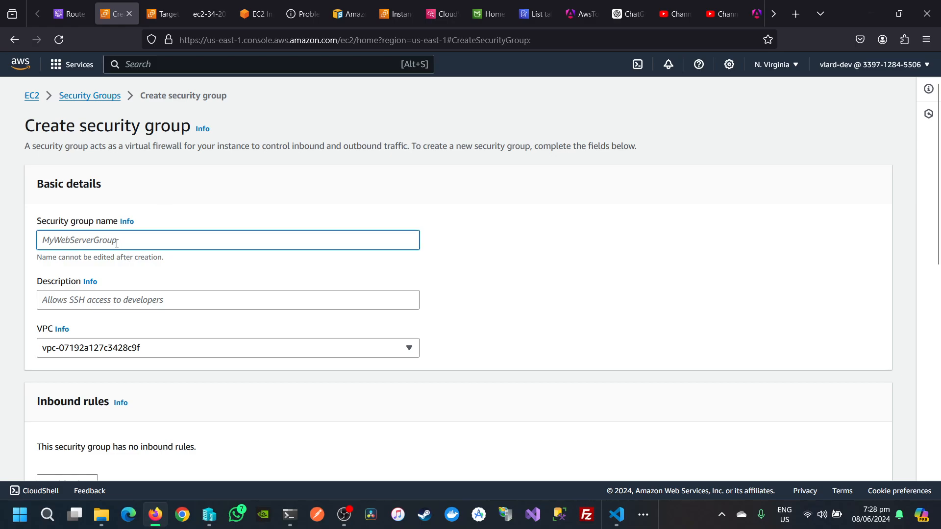
{"action": "type", "text": "vlar"}
{"action": "type", "text": "d-securt"}
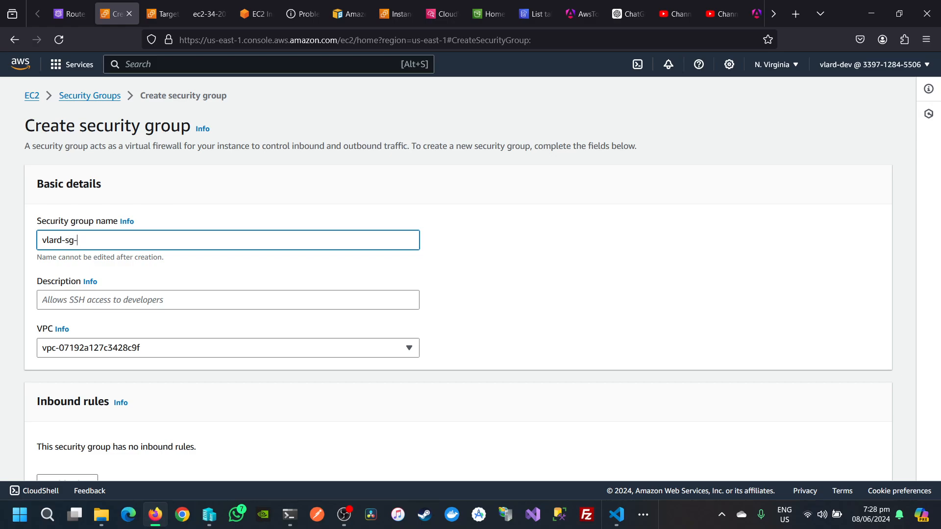
{"action": "type", "text": "basic"}
Step: Add an inbound rule of type HTTP to the new security group
{"action": "scroll", "coordinate": [118, 323], "scroll_direction": "down", "scroll_amount": 2}
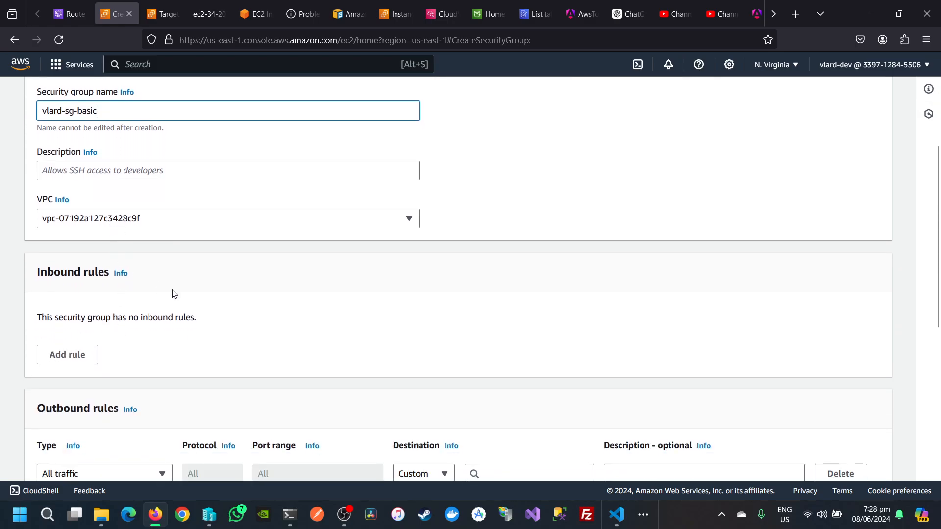
{"action": "scroll", "coordinate": [172, 294], "scroll_direction": "down", "scroll_amount": 3}
{"action": "scroll", "coordinate": [172, 294], "scroll_direction": "up", "scroll_amount": 4}
{"action": "scroll", "coordinate": [187, 325], "scroll_direction": "down", "scroll_amount": 7}
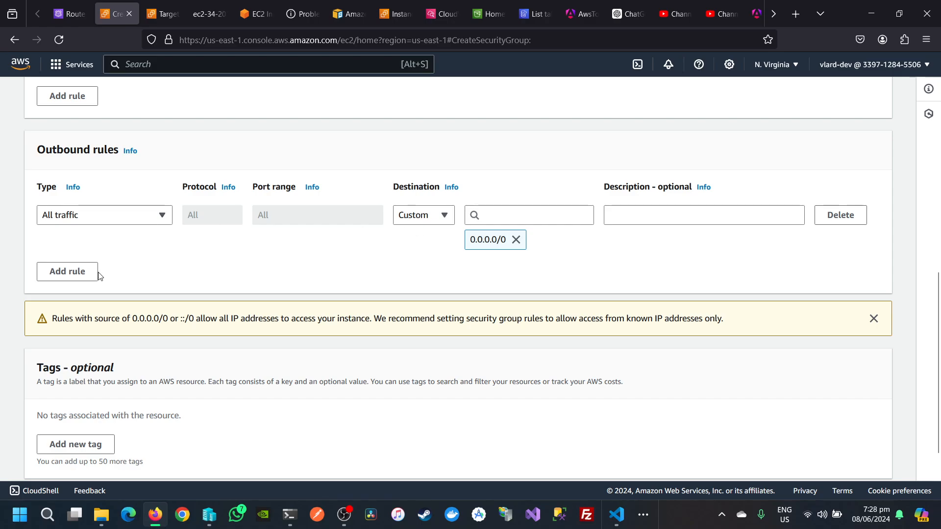
{"action": "scroll", "coordinate": [184, 265], "scroll_direction": "up", "scroll_amount": 4}
{"action": "left_click", "coordinate": [92, 288]}
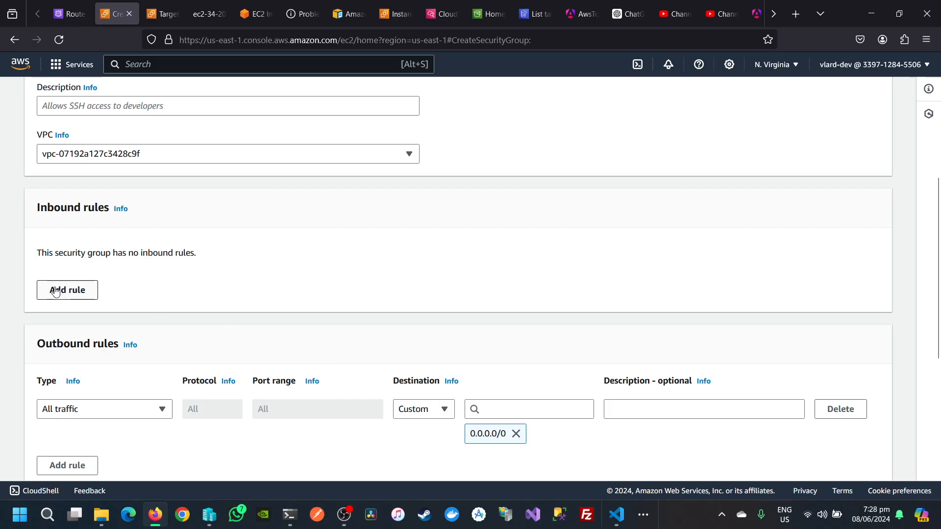
{"action": "left_click", "coordinate": [103, 274]}
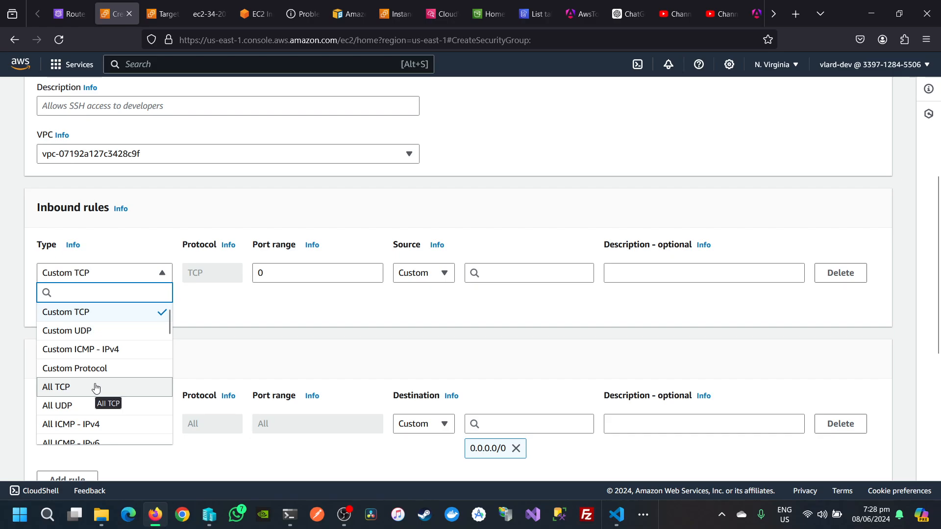
{"action": "left_click", "coordinate": [95, 386]}
{"action": "left_click", "coordinate": [95, 273]}
{"action": "scroll", "coordinate": [96, 372], "scroll_direction": "down", "scroll_amount": 3}
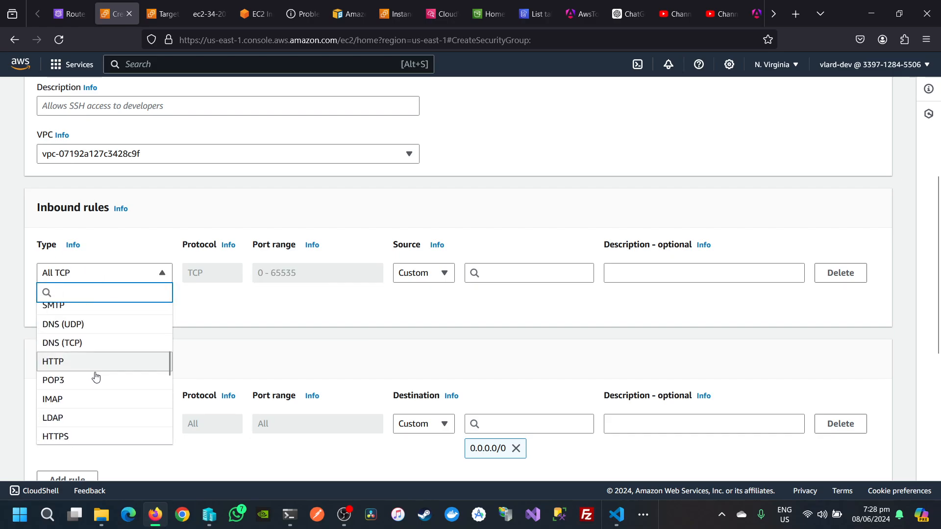
{"action": "left_click", "coordinate": [84, 368]}
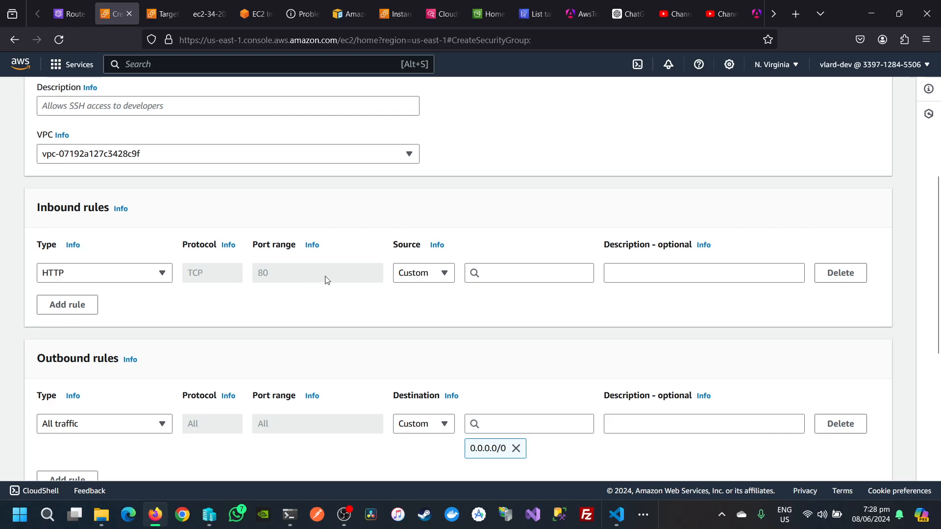
Step: Set the inbound HTTP rule's source to Anywhere-IPv4, keeping it as the only inbound rule
{"action": "left_click", "coordinate": [411, 273]}
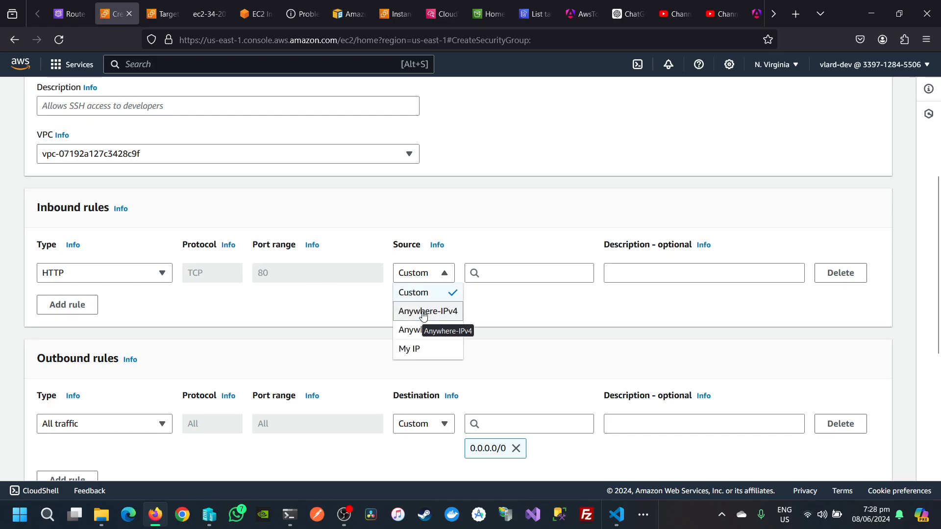
{"action": "left_click", "coordinate": [423, 311]}
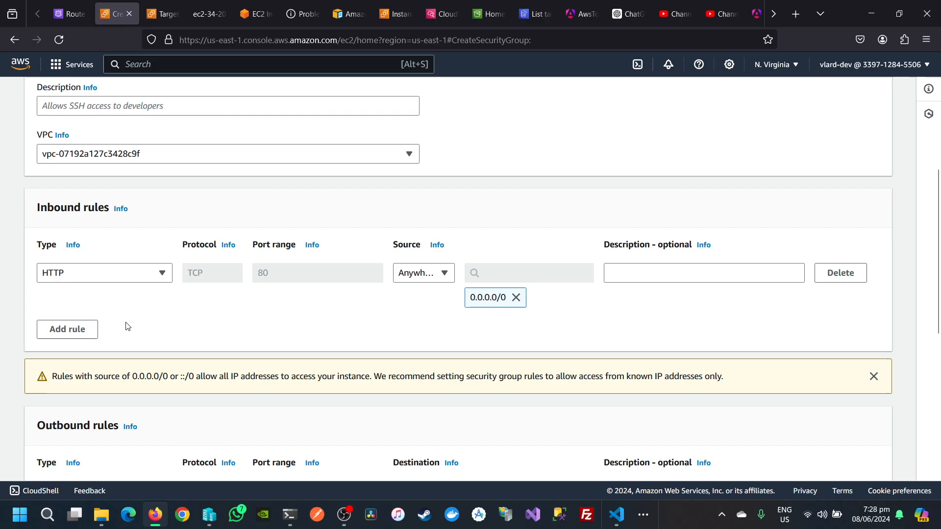
{"action": "left_click", "coordinate": [72, 329]}
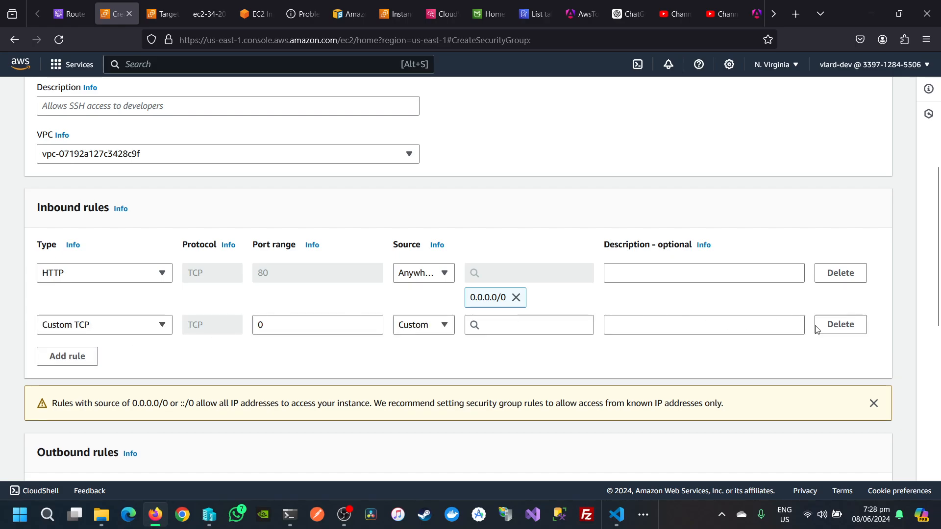
{"action": "left_click", "coordinate": [841, 324]}
Step: Fill in the description as "vlard-sg-basic for testing" and create the security group
{"action": "scroll", "coordinate": [322, 420], "scroll_direction": "down", "scroll_amount": 6}
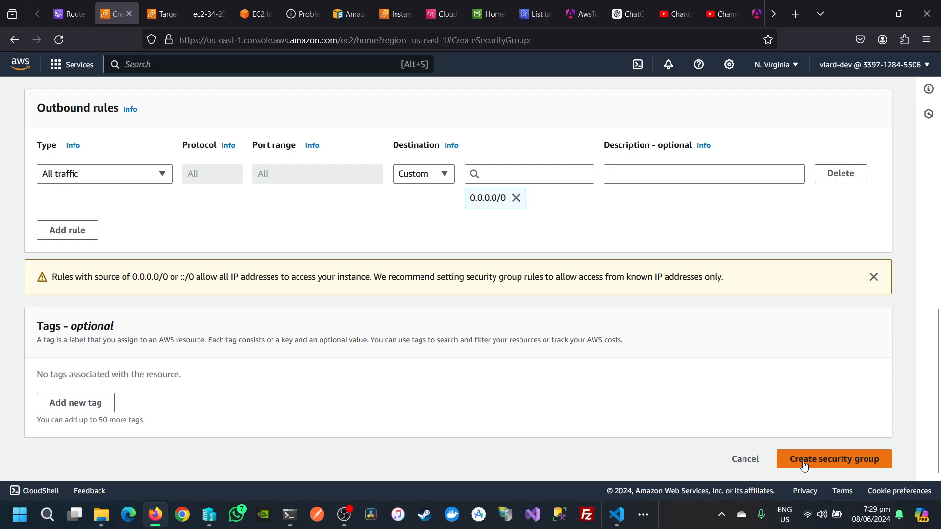
{"action": "left_click", "coordinate": [803, 463]}
{"action": "left_click", "coordinate": [107, 273]}
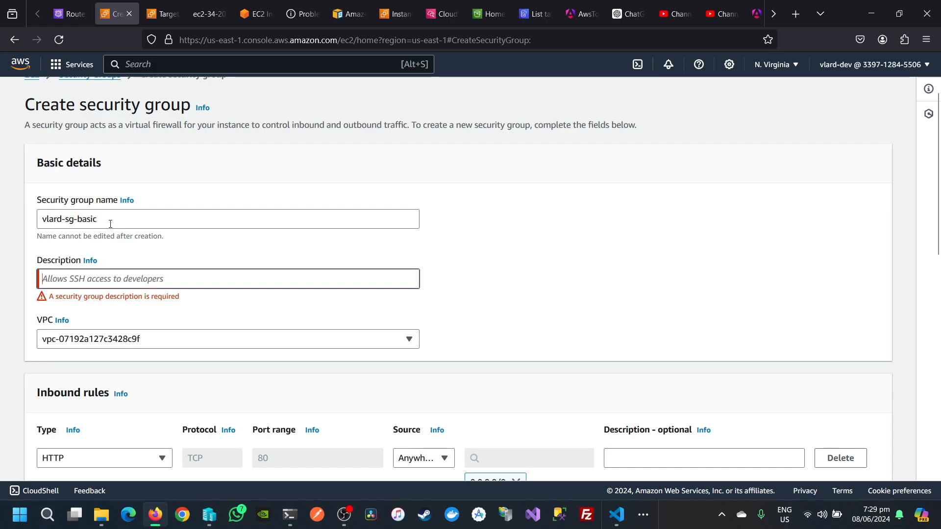
{"action": "left_click_drag", "start_coordinate": [101, 219], "coordinate": [18, 223]}
{"action": "key", "text": "ctrl+c"}
{"action": "left_click", "coordinate": [64, 277]}
{"action": "key", "text": "ctrl+v"}
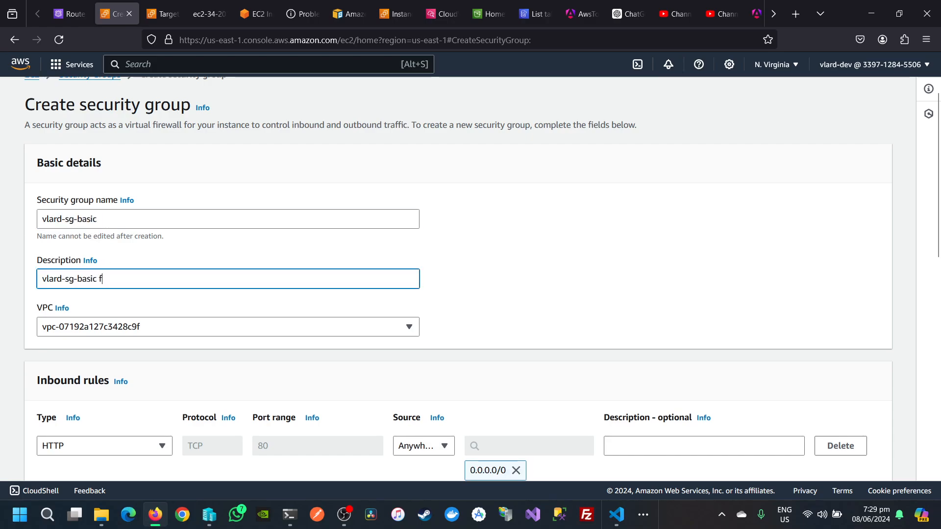
{"action": "type", "text": "for testing"}
{"action": "scroll", "coordinate": [590, 321], "scroll_direction": "down", "scroll_amount": 10}
{"action": "left_click", "coordinate": [815, 454]}
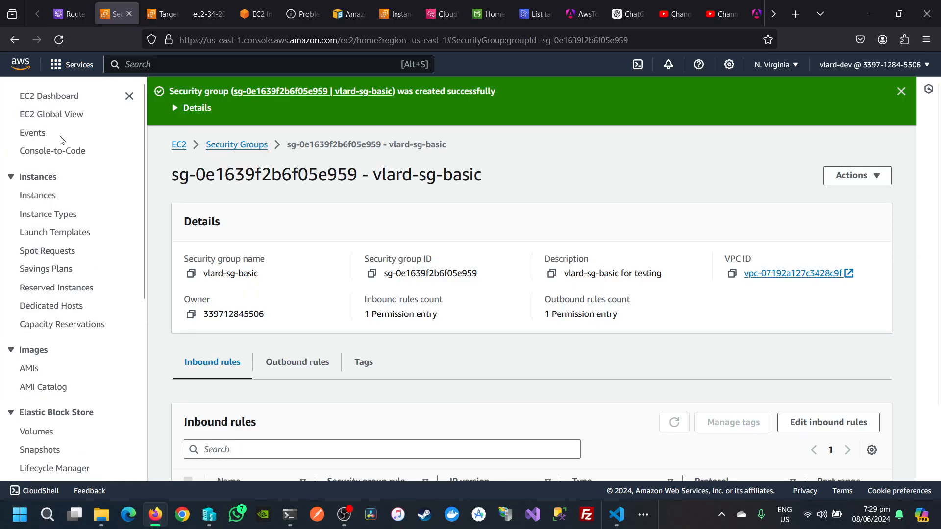
Step: Open the vlard-alb load balancer from the Load Balancers list and display its assigned security groups
{"action": "scroll", "coordinate": [54, 294], "scroll_direction": "down", "scroll_amount": 5}
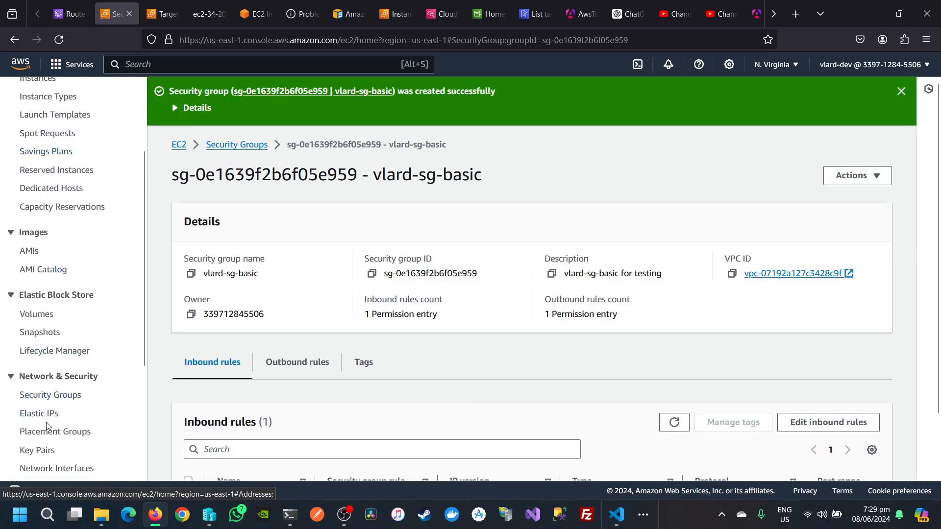
{"action": "left_click", "coordinate": [46, 396]}
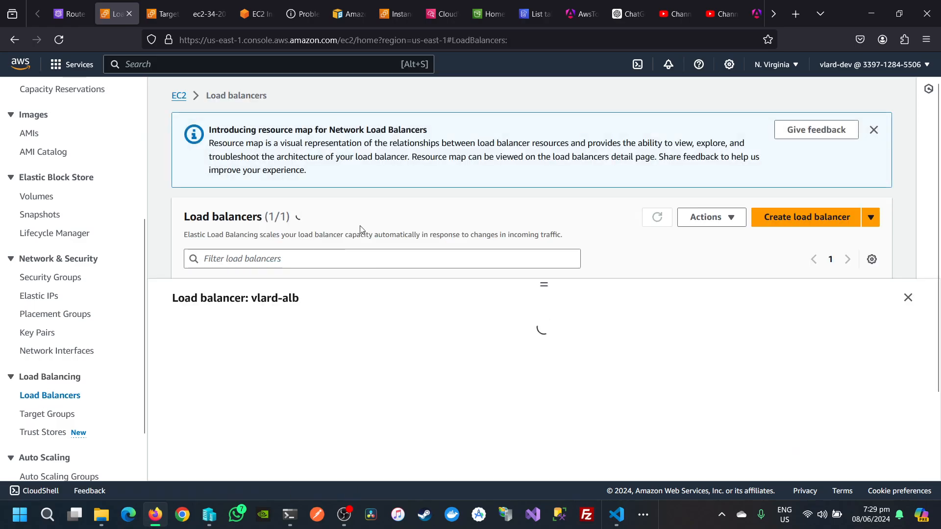
{"action": "left_click", "coordinate": [904, 298]}
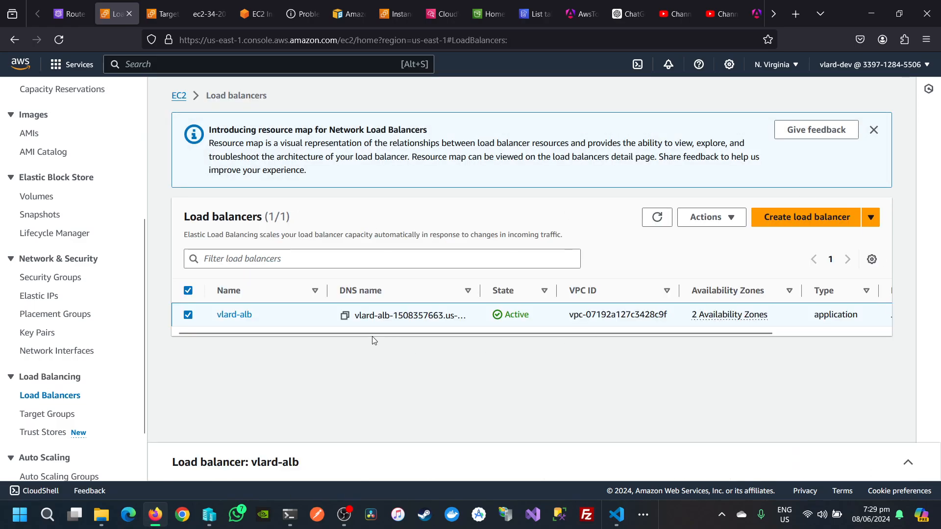
{"action": "left_click", "coordinate": [244, 317]}
{"action": "scroll", "coordinate": [254, 316], "scroll_direction": "down", "scroll_amount": 2}
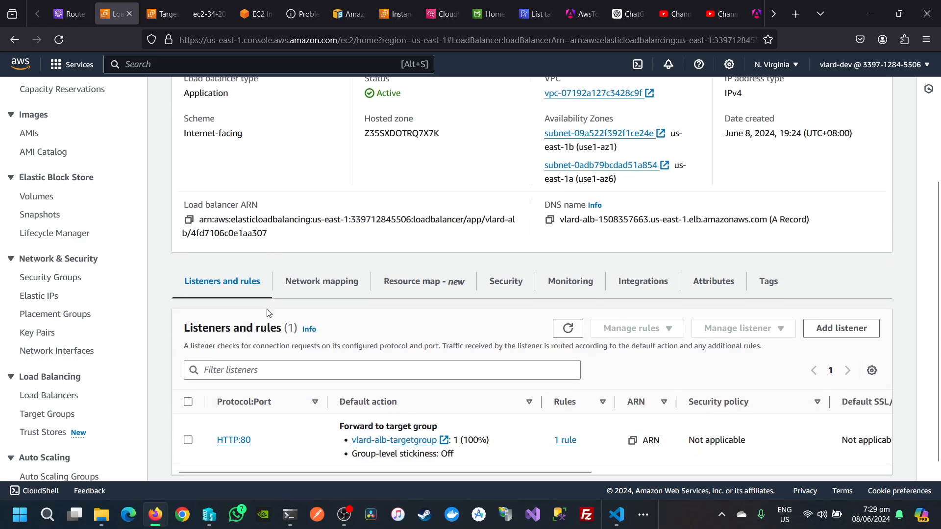
{"action": "scroll", "coordinate": [390, 301], "scroll_direction": "up", "scroll_amount": 2}
{"action": "scroll", "coordinate": [390, 301], "scroll_direction": "down", "scroll_amount": 2}
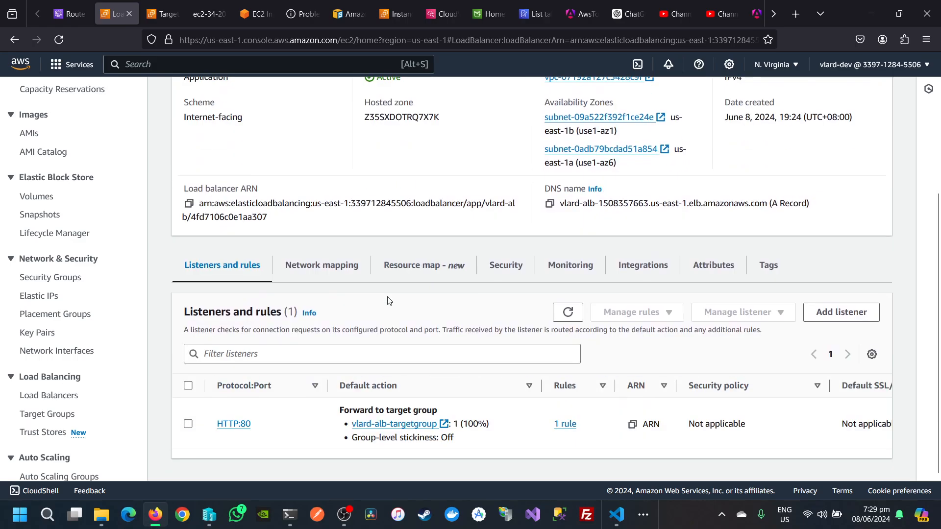
{"action": "left_click", "coordinate": [505, 266]}
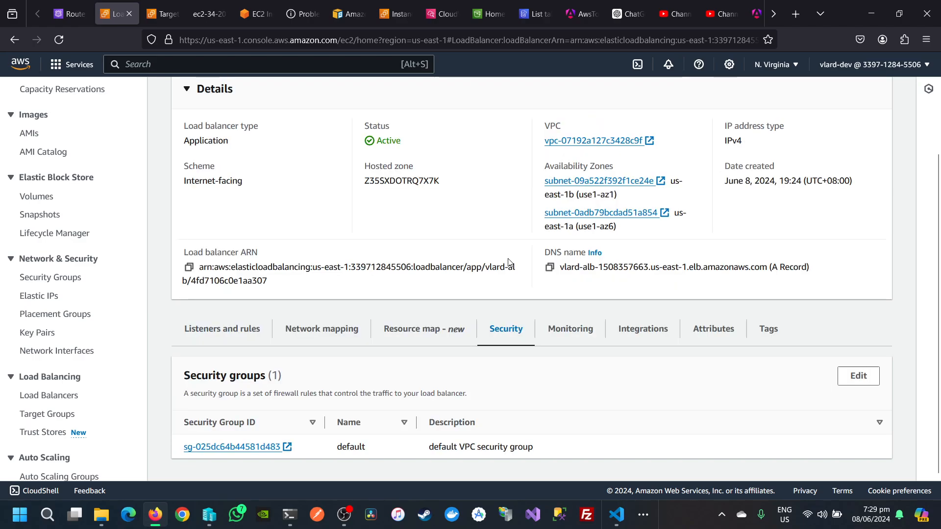
Step: Replace the default security group on vlard-alb with vlard-sg-basic and save the changes
{"action": "left_click", "coordinate": [858, 376]}
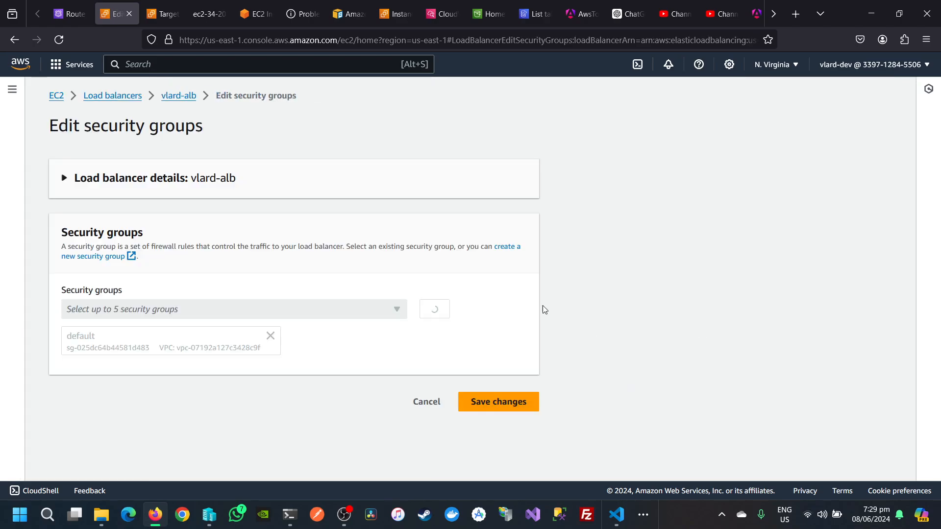
{"action": "left_click", "coordinate": [270, 335]}
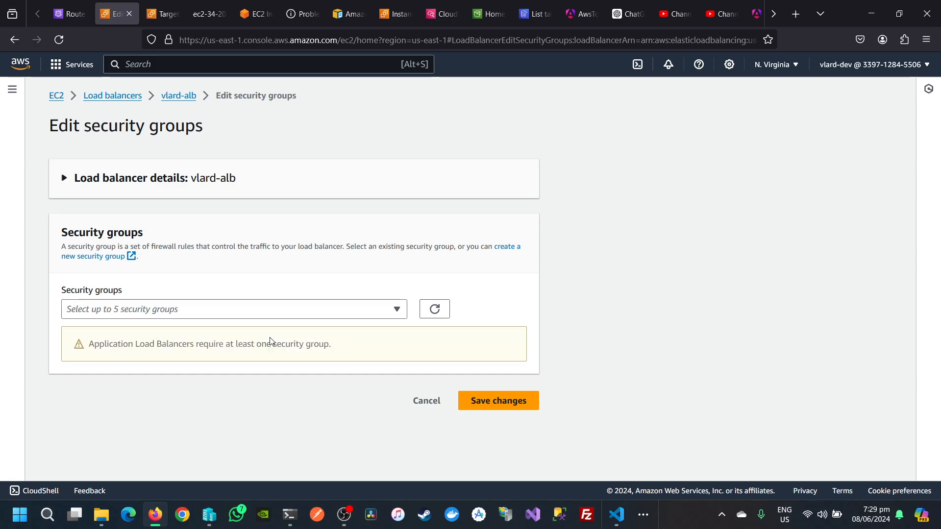
{"action": "left_click", "coordinate": [273, 317]}
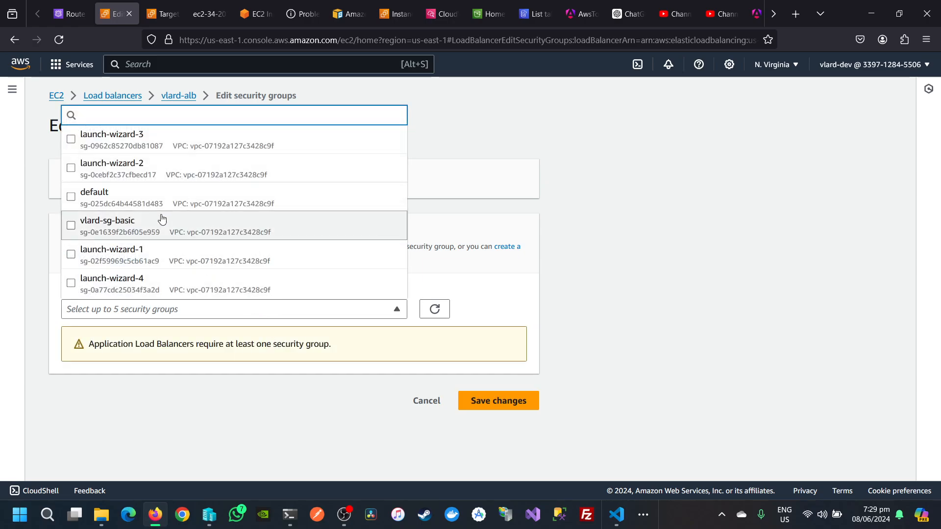
{"action": "left_click", "coordinate": [73, 227]}
{"action": "left_click", "coordinate": [369, 422]}
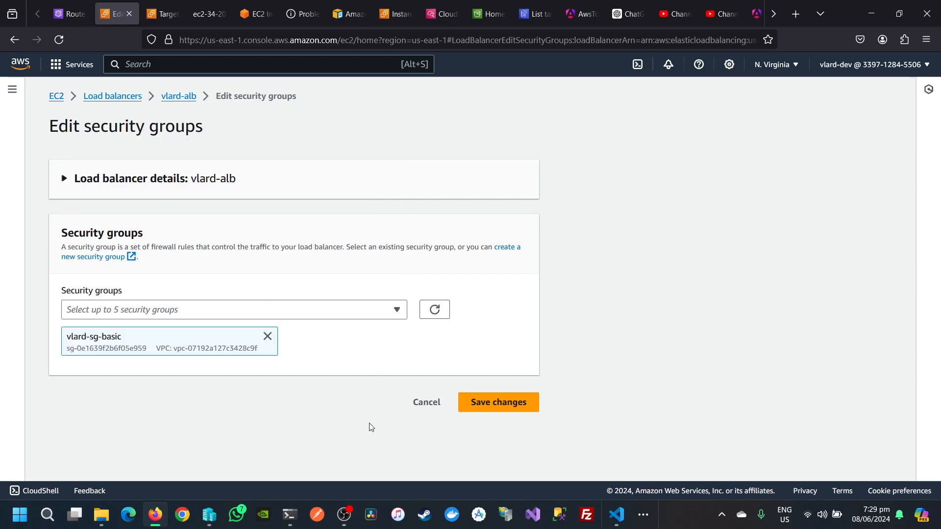
{"action": "left_click", "coordinate": [497, 409]}
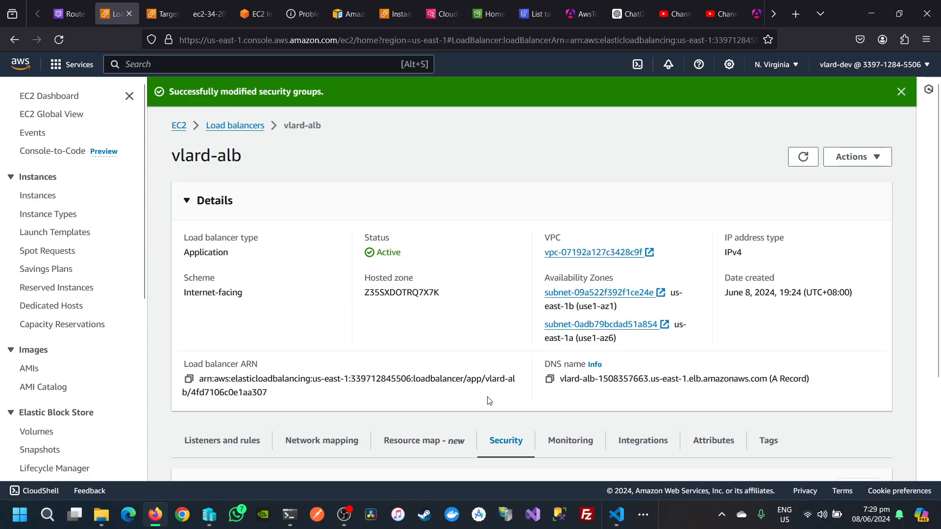
Step: Refresh the load balancer details and reload vlard-alb-1508357663.us-east-1.elb.amazonaws.com in its browser tab
{"action": "left_click", "coordinate": [803, 157]}
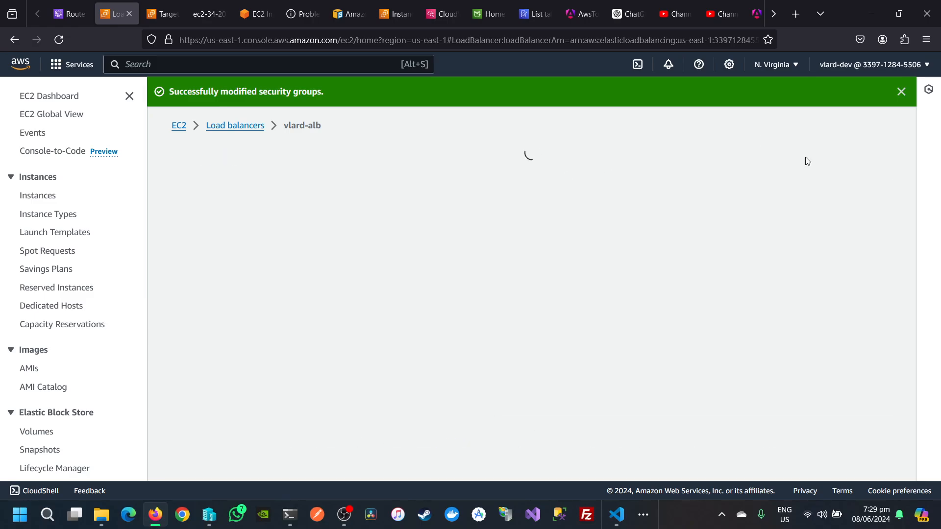
{"action": "left_click", "coordinate": [305, 13]}
{"action": "left_click", "coordinate": [398, 41]}
{"action": "left_click", "coordinate": [419, 40]}
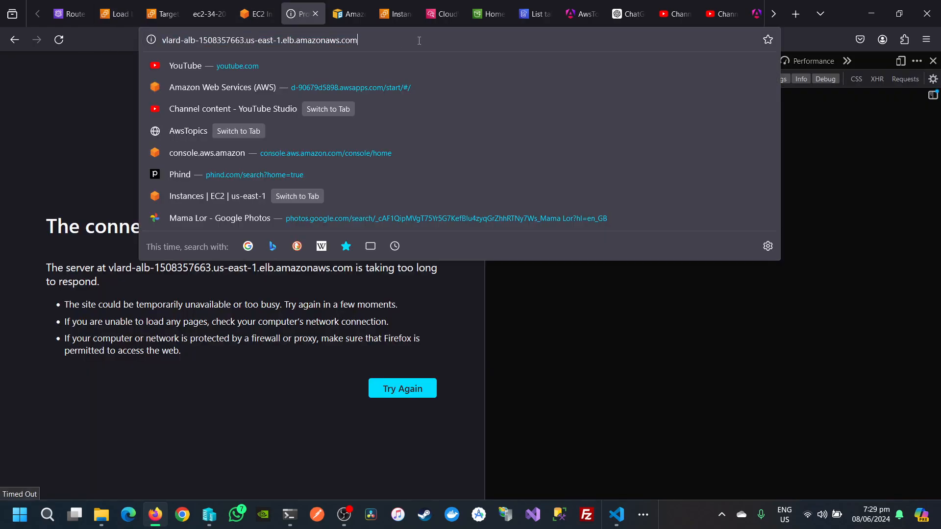
{"action": "key", "text": "Return"}
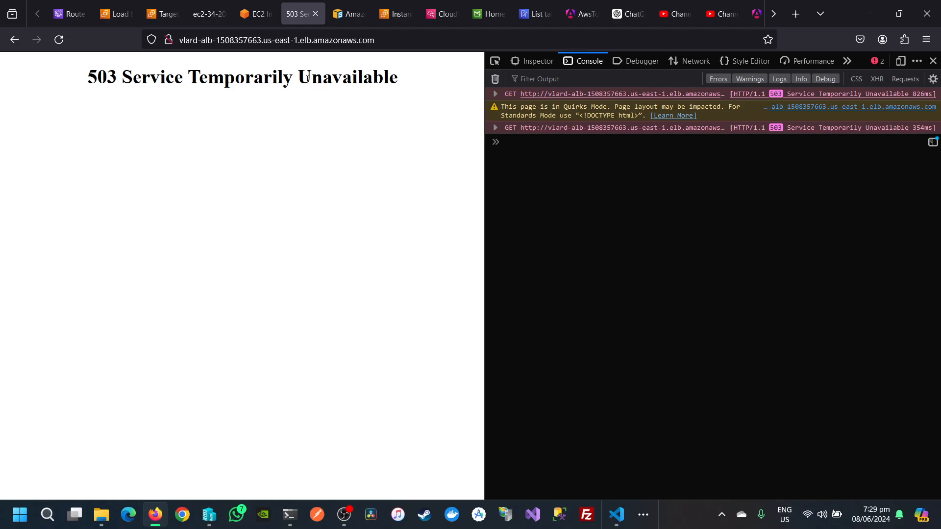
Step: Return to vlard-alb's details, open its vlard-sg-basic security group, and start editing the group's inbound rules
{"action": "left_click", "coordinate": [116, 13]}
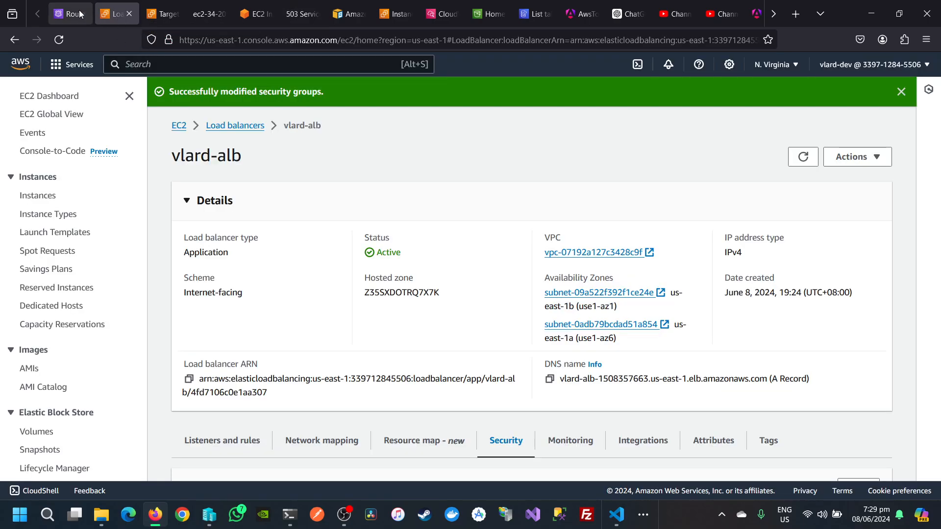
{"action": "scroll", "coordinate": [256, 296], "scroll_direction": "down", "scroll_amount": 2}
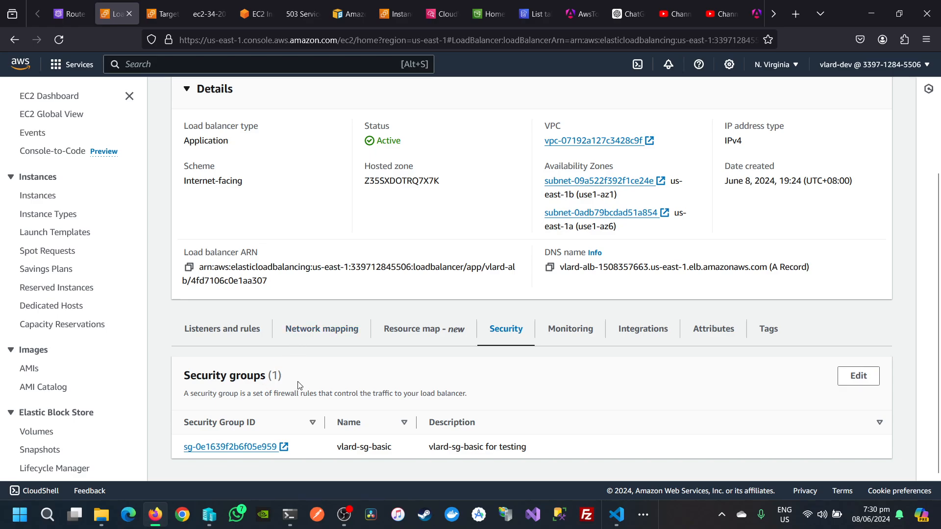
{"action": "left_click", "coordinate": [255, 447]}
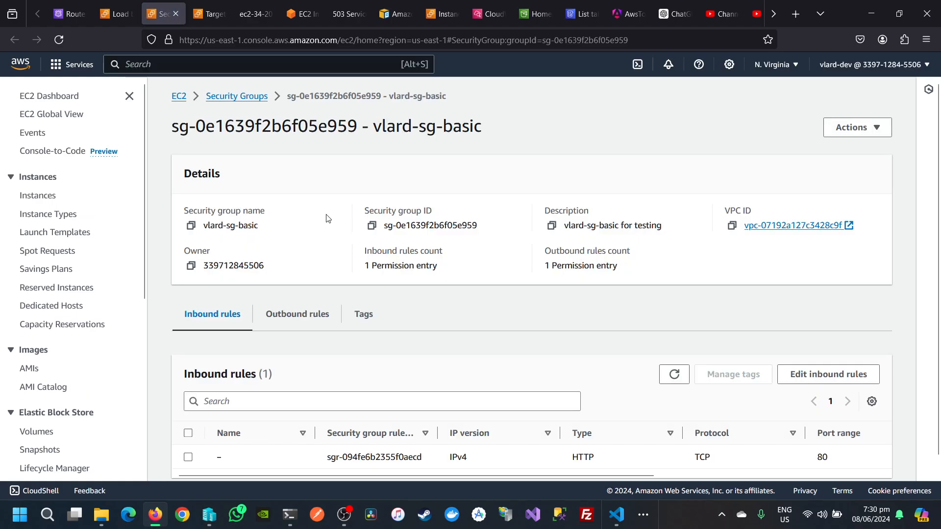
{"action": "scroll", "coordinate": [372, 245], "scroll_direction": "down", "scroll_amount": 1}
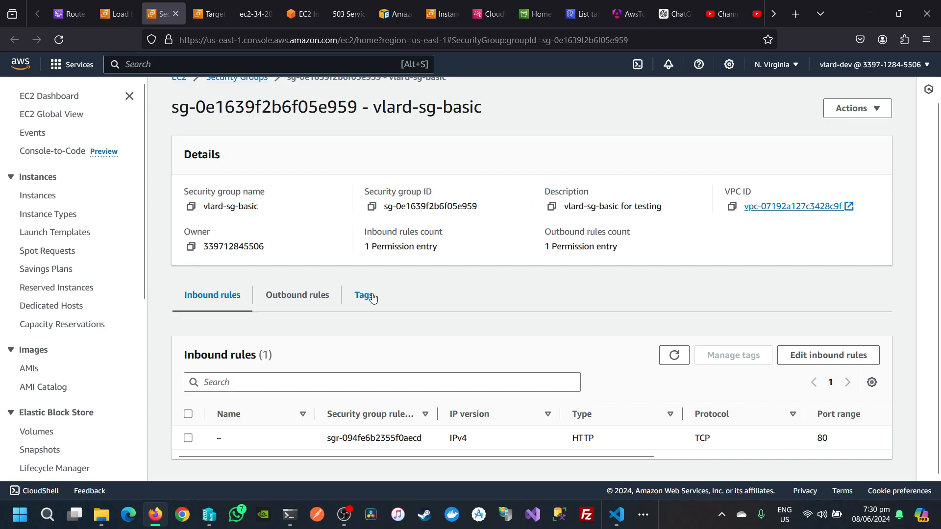
{"action": "left_click", "coordinate": [794, 354]}
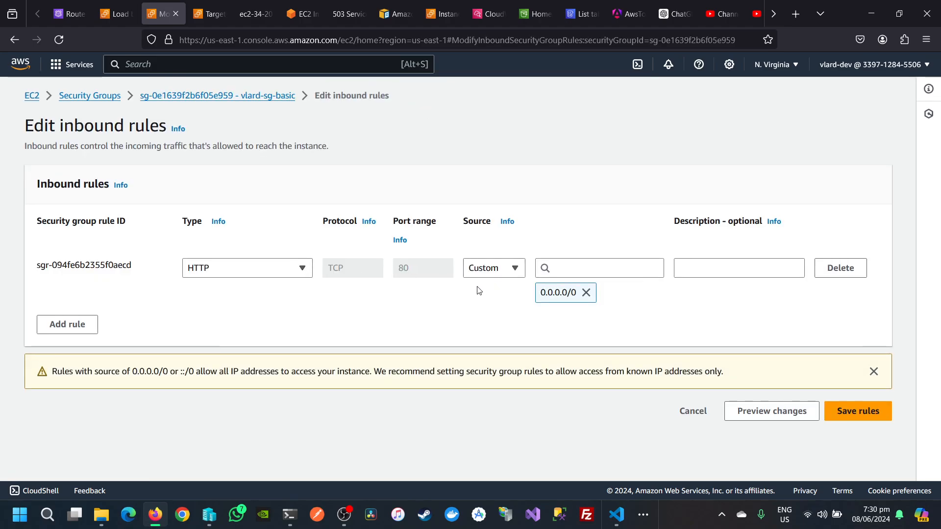
{"action": "left_click", "coordinate": [83, 325]}
{"action": "left_click", "coordinate": [240, 320]}
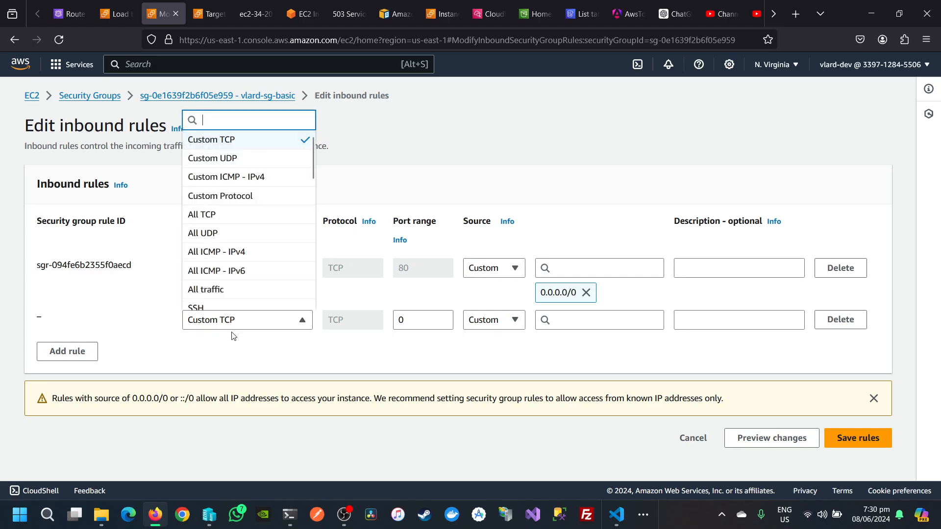
{"action": "scroll", "coordinate": [223, 264], "scroll_direction": "down", "scroll_amount": 2}
{"action": "left_click", "coordinate": [224, 223]}
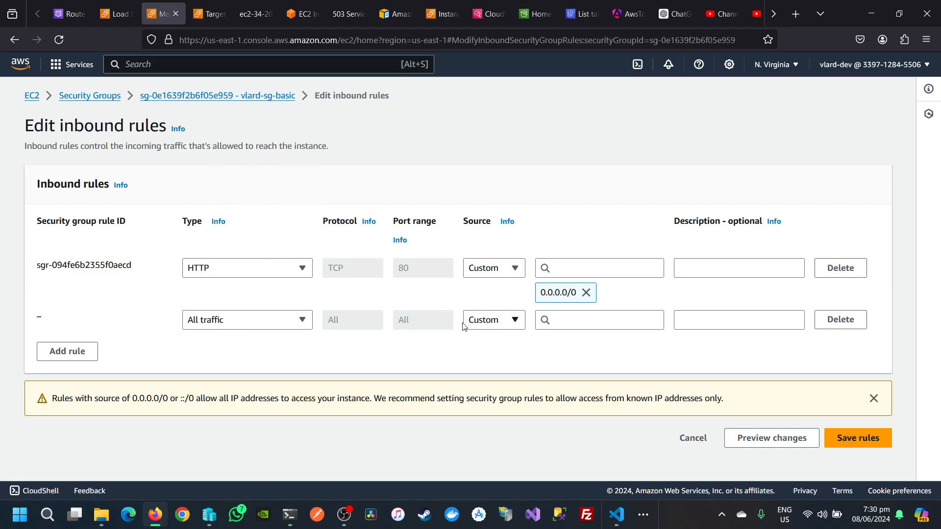
{"action": "left_click", "coordinate": [489, 323]}
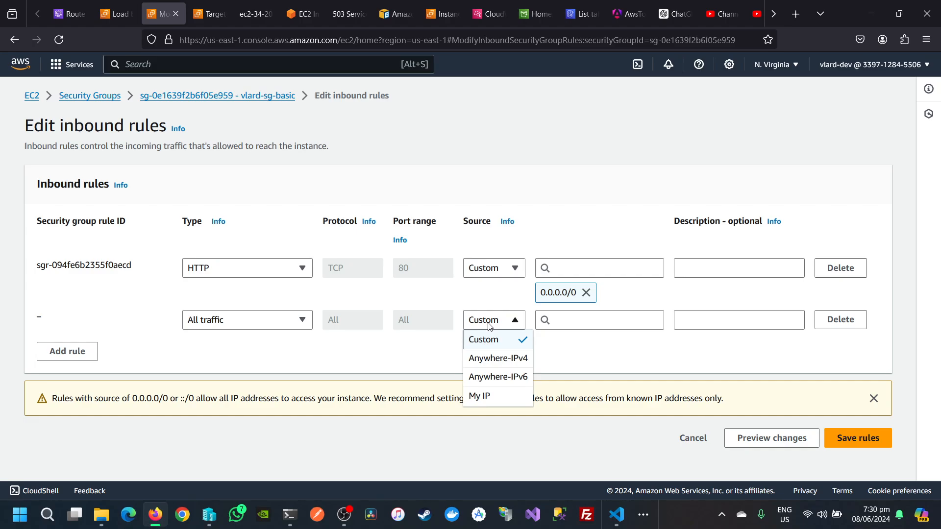
{"action": "left_click", "coordinate": [599, 354]}
{"action": "left_click", "coordinate": [835, 319]}
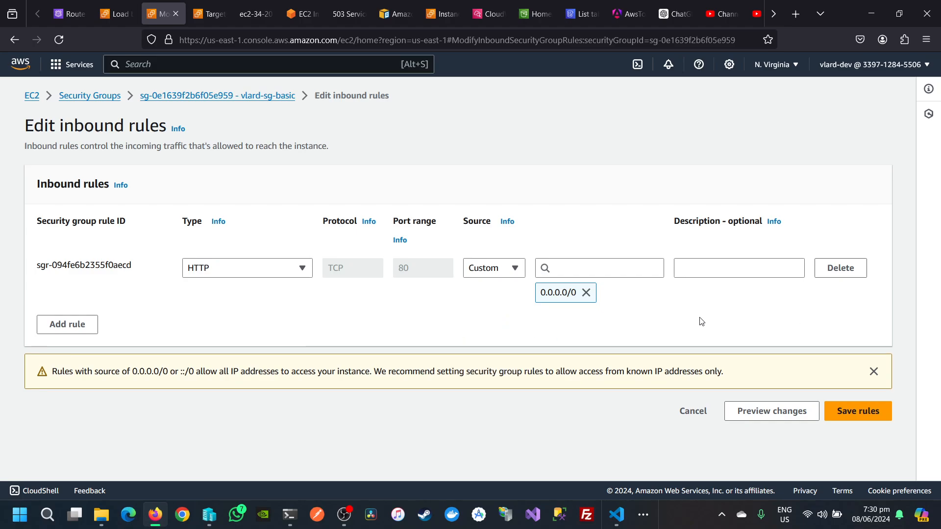
{"action": "left_click", "coordinate": [255, 270]}
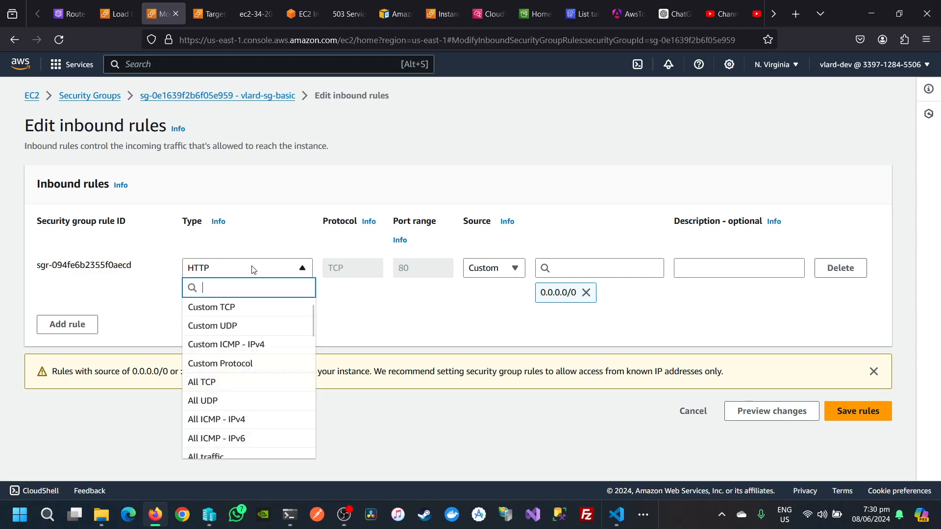
{"action": "left_click", "coordinate": [339, 321]}
{"action": "left_click", "coordinate": [67, 325]}
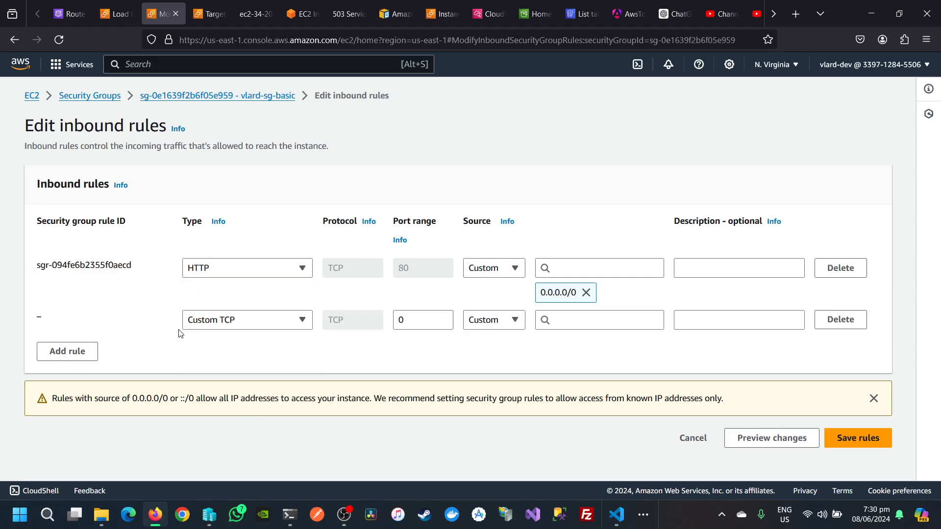
{"action": "left_click", "coordinate": [210, 323]}
{"action": "left_click", "coordinate": [211, 294]}
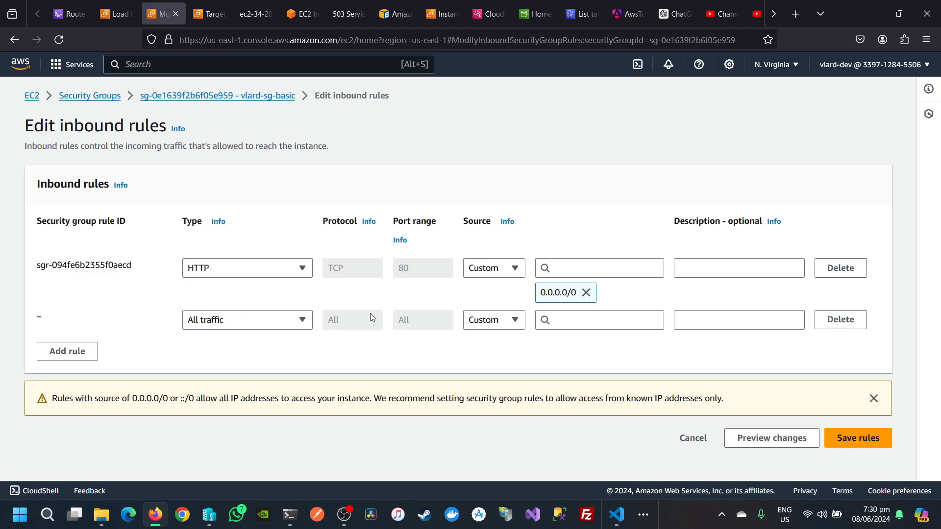
{"action": "left_click", "coordinate": [504, 321]}
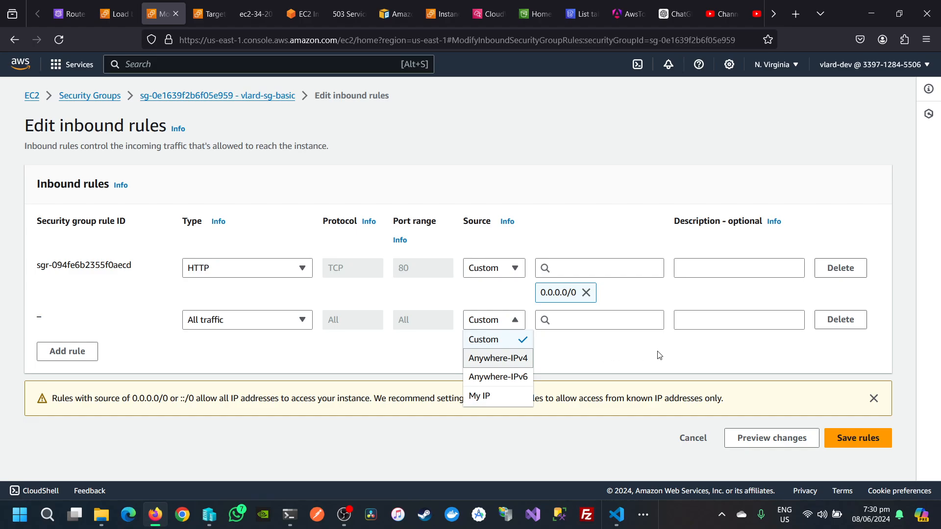
{"action": "left_click", "coordinate": [841, 320]}
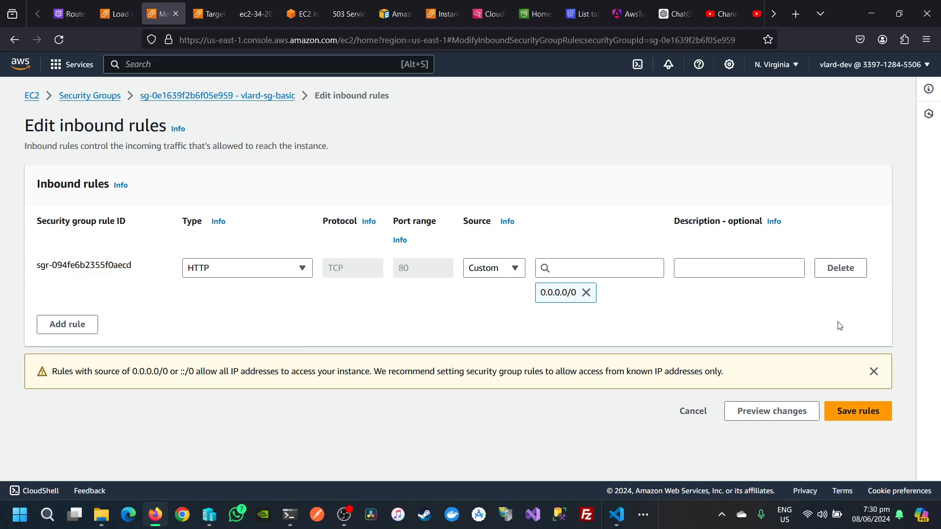
{"action": "left_click", "coordinate": [840, 409]}
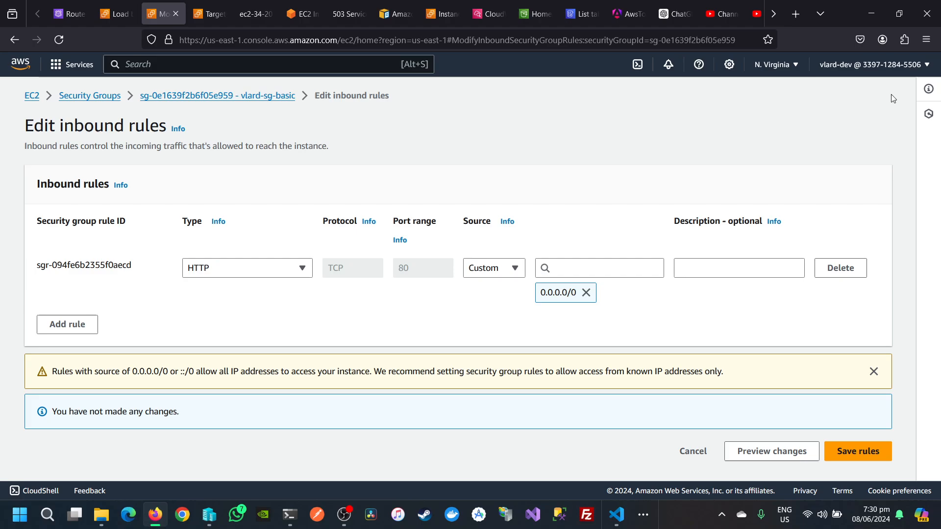
Step: Leave the inbound rule editing of vlard-sg-basic and open the vlard-alb load balancer's details from the Load Balancers list
{"action": "left_click", "coordinate": [159, 95]}
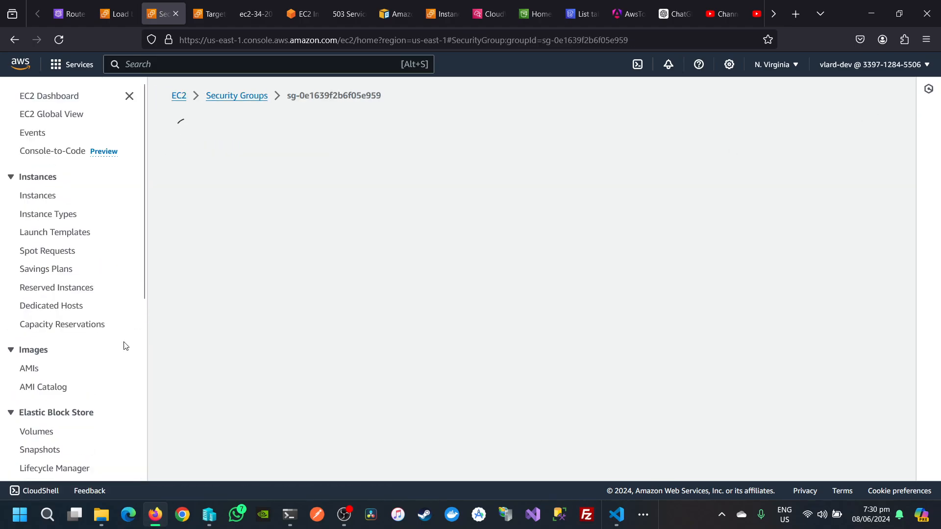
{"action": "scroll", "coordinate": [204, 380], "scroll_direction": "down", "scroll_amount": 1}
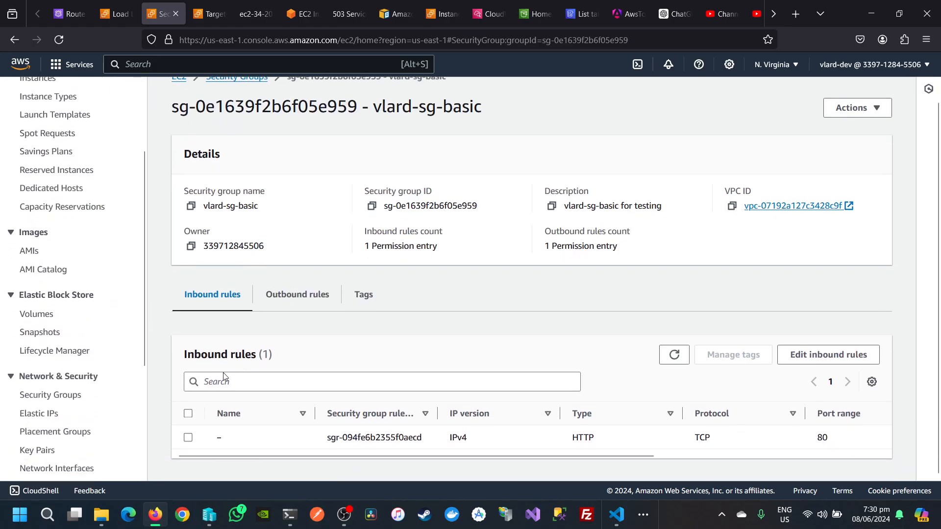
{"action": "scroll", "coordinate": [117, 368], "scroll_direction": "down", "scroll_amount": 3}
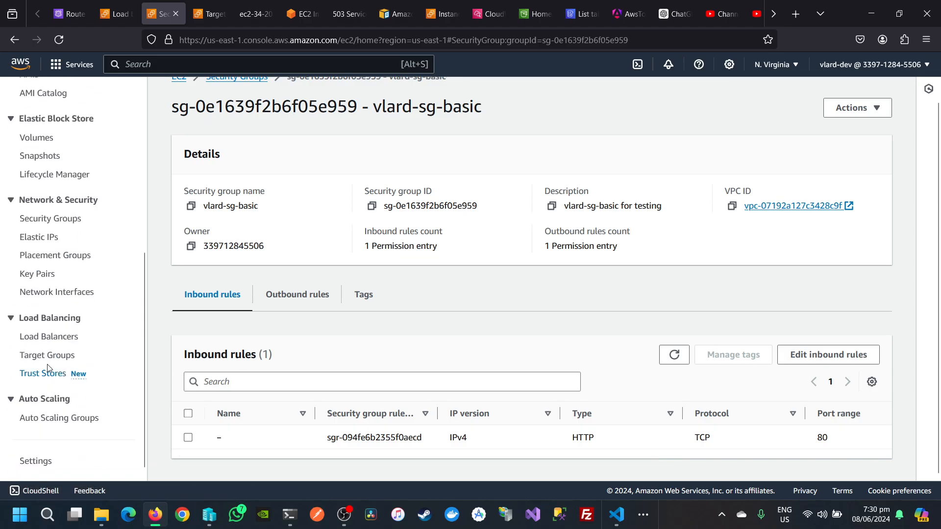
{"action": "left_click", "coordinate": [48, 338]}
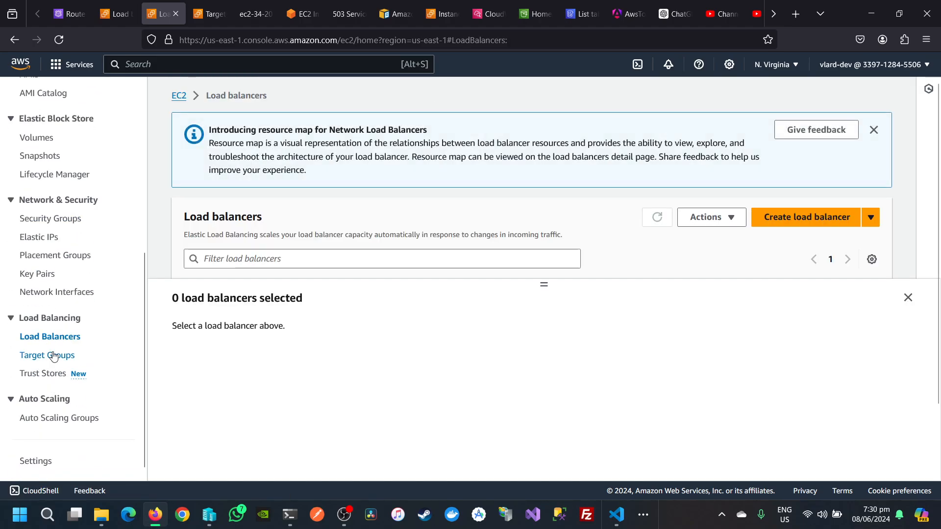
{"action": "left_click", "coordinate": [908, 297]}
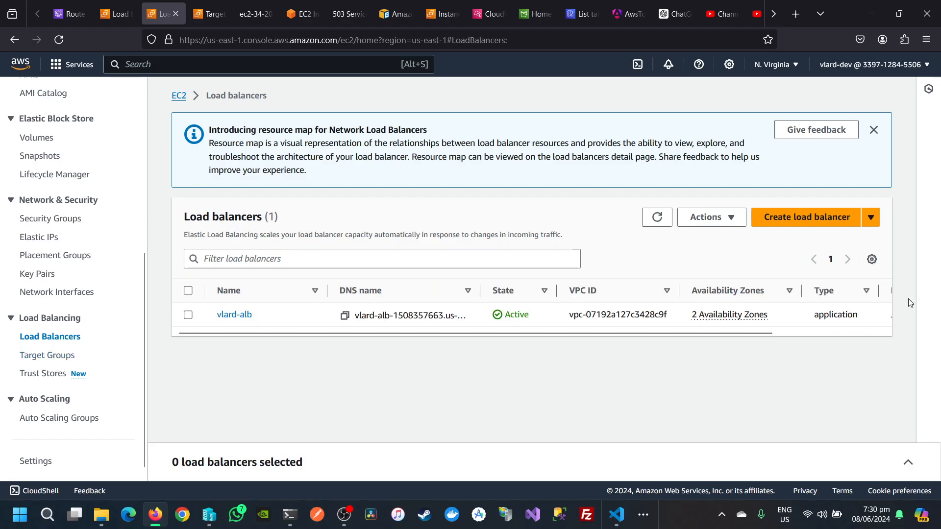
{"action": "left_click", "coordinate": [233, 314]}
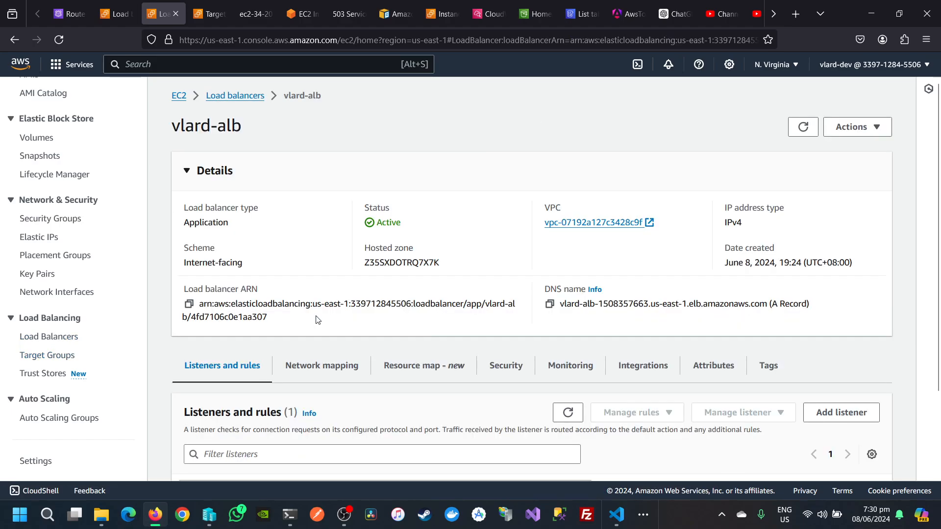
Step: Open vlard-alb-targetgroup from the default action of vlard-alb's HTTP:80 listener and review its registered targets
{"action": "scroll", "coordinate": [321, 311], "scroll_direction": "down", "scroll_amount": 2}
{"action": "scroll", "coordinate": [335, 301], "scroll_direction": "down", "scroll_amount": 1}
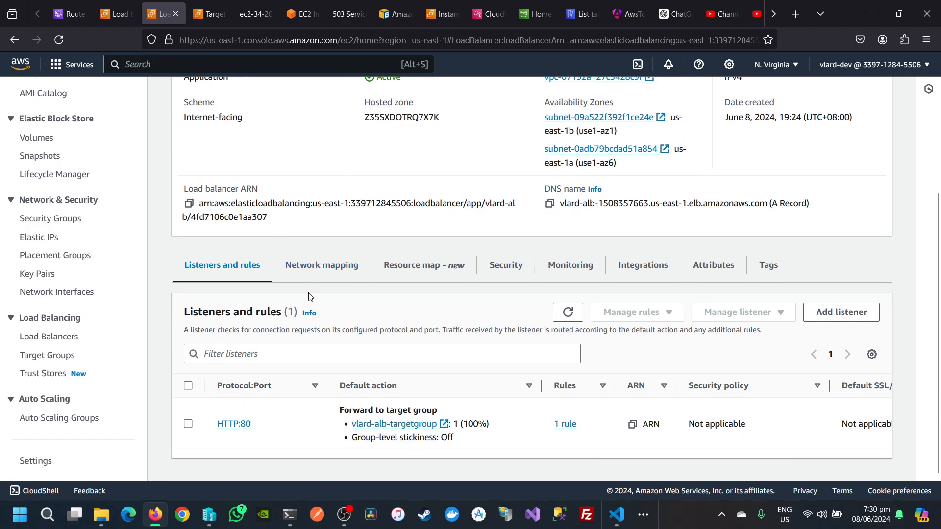
{"action": "left_click", "coordinate": [397, 424]}
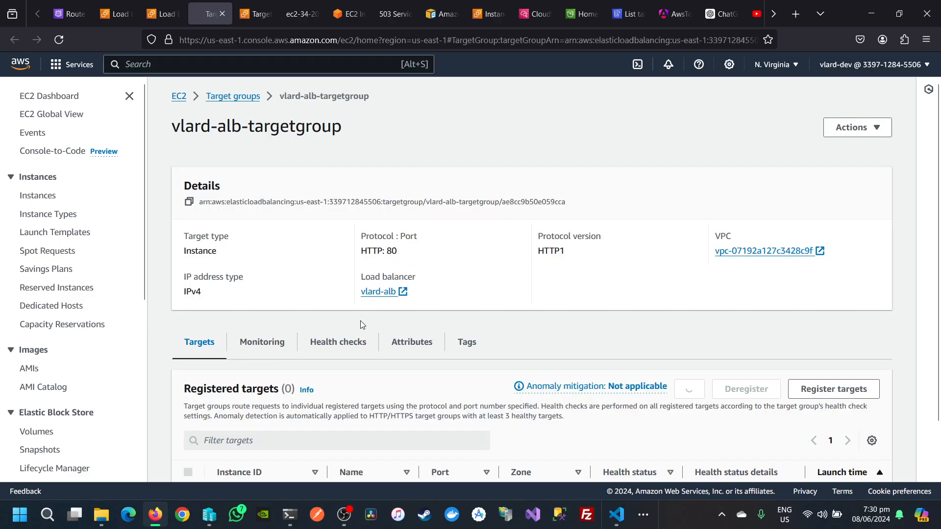
{"action": "scroll", "coordinate": [360, 321], "scroll_direction": "down", "scroll_amount": 2}
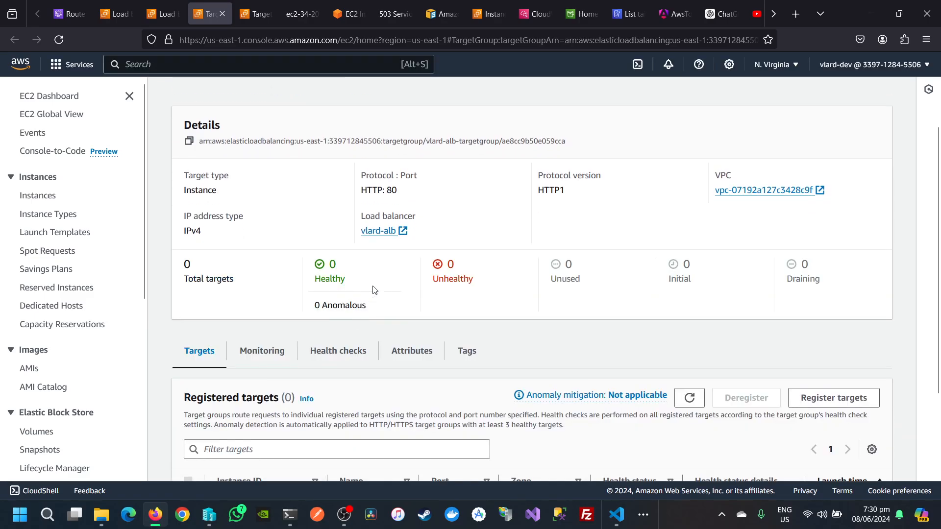
{"action": "scroll", "coordinate": [372, 289], "scroll_direction": "down", "scroll_amount": 2}
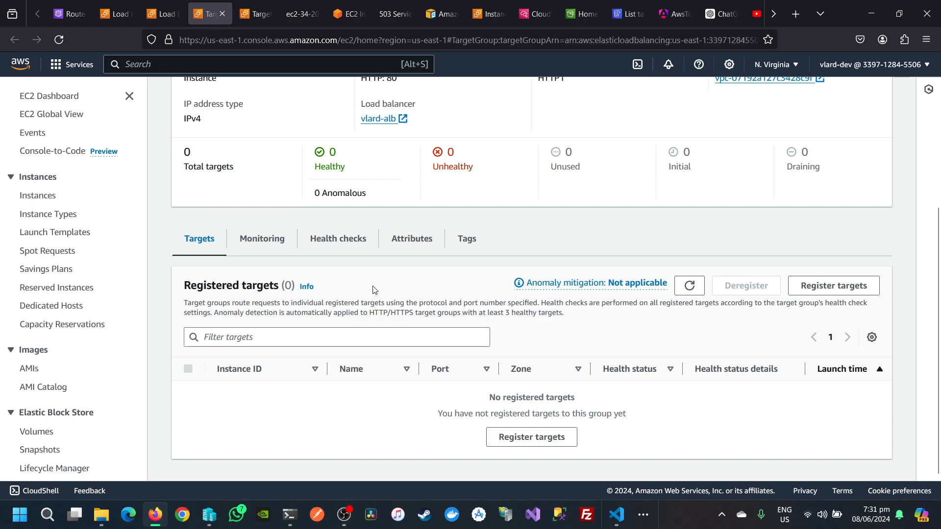
{"action": "scroll", "coordinate": [384, 308], "scroll_direction": "up", "scroll_amount": 3}
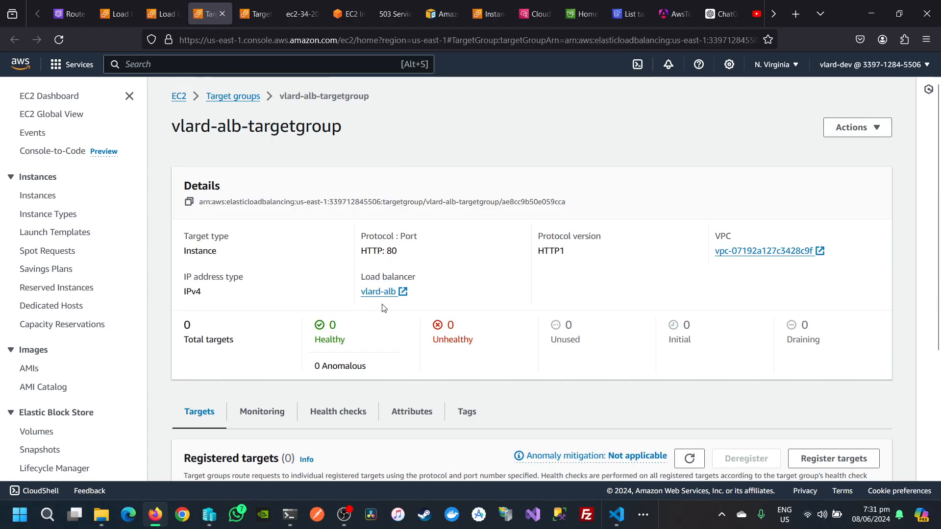
{"action": "scroll", "coordinate": [384, 308], "scroll_direction": "down", "scroll_amount": 3}
{"action": "scroll", "coordinate": [383, 308], "scroll_direction": "up", "scroll_amount": 3}
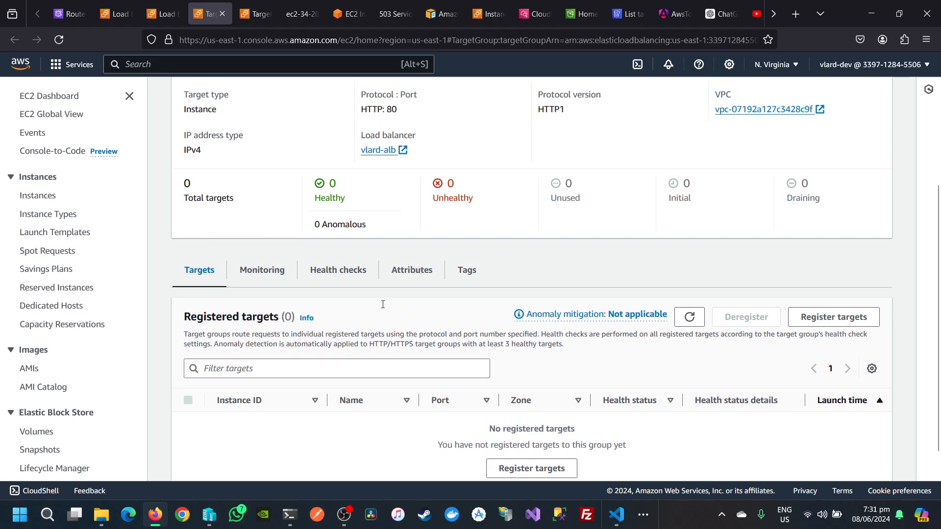
{"action": "scroll", "coordinate": [384, 308], "scroll_direction": "down", "scroll_amount": 3}
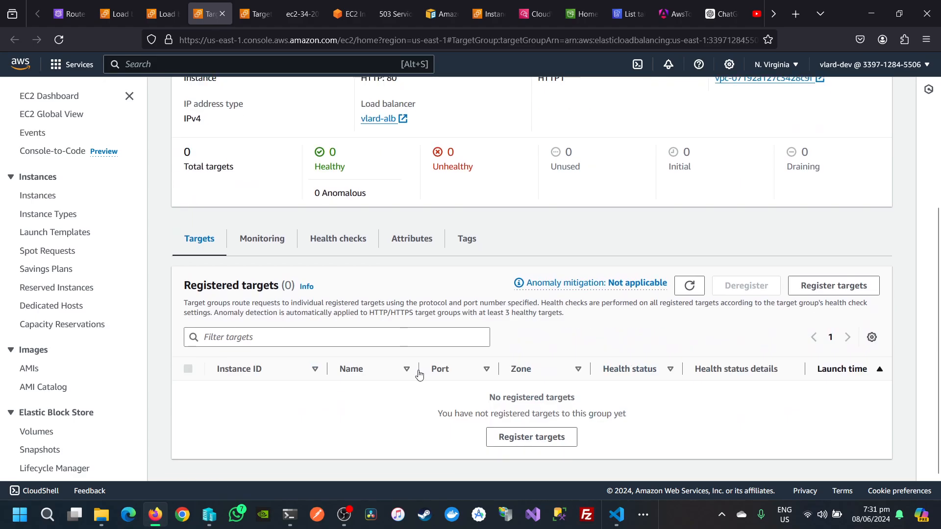
Step: Start registering targets for vlard-alb-targetgroup and select the vlard-ec2-2 instance
{"action": "left_click", "coordinate": [544, 441]}
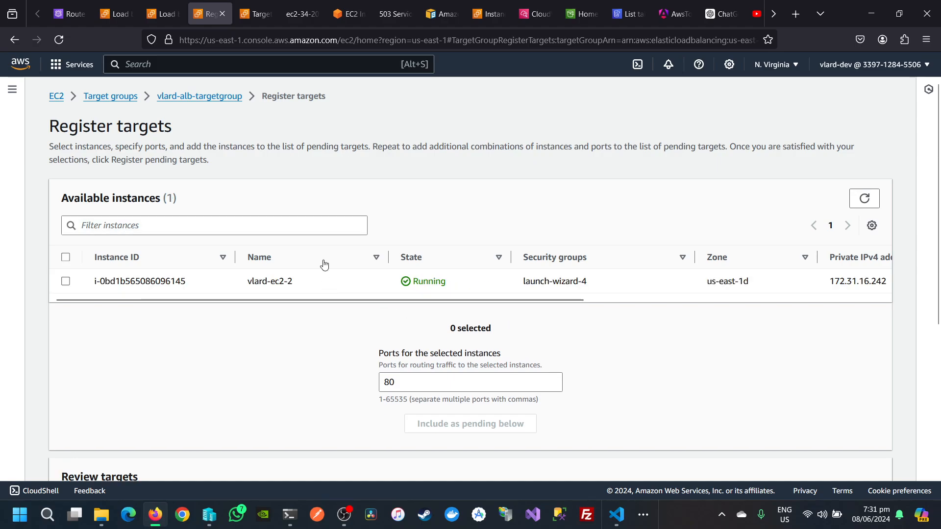
{"action": "left_click", "coordinate": [67, 284]}
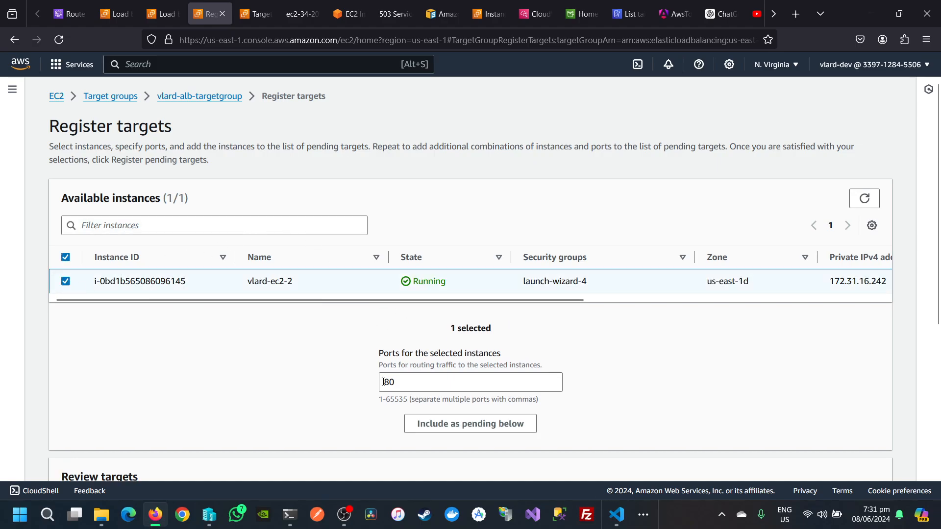
{"action": "scroll", "coordinate": [384, 382], "scroll_direction": "down", "scroll_amount": 2}
{"action": "scroll", "coordinate": [383, 385], "scroll_direction": "down", "scroll_amount": 2}
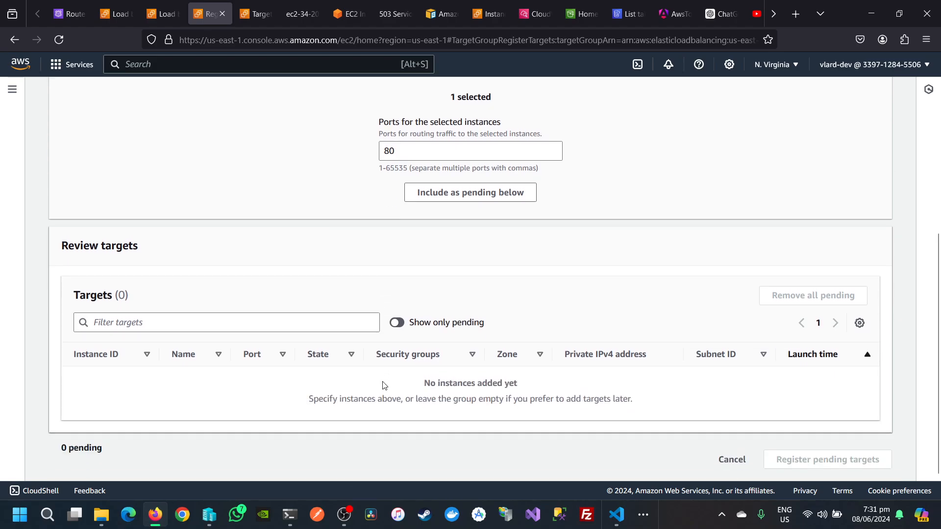
{"action": "scroll", "coordinate": [384, 386], "scroll_direction": "up", "scroll_amount": 3}
{"action": "scroll", "coordinate": [483, 387], "scroll_direction": "down", "scroll_amount": 3}
{"action": "scroll", "coordinate": [768, 447], "scroll_direction": "up", "scroll_amount": 4}
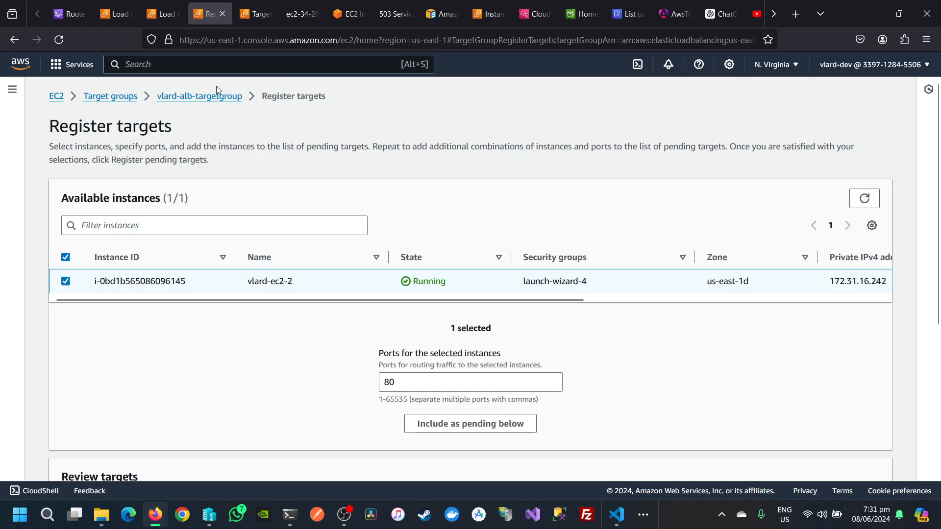
Step: Return to the details of vlard-alb-targetgroup and refresh its list of registered targets
{"action": "left_click", "coordinate": [223, 97]}
{"action": "scroll", "coordinate": [367, 328], "scroll_direction": "down", "scroll_amount": 3}
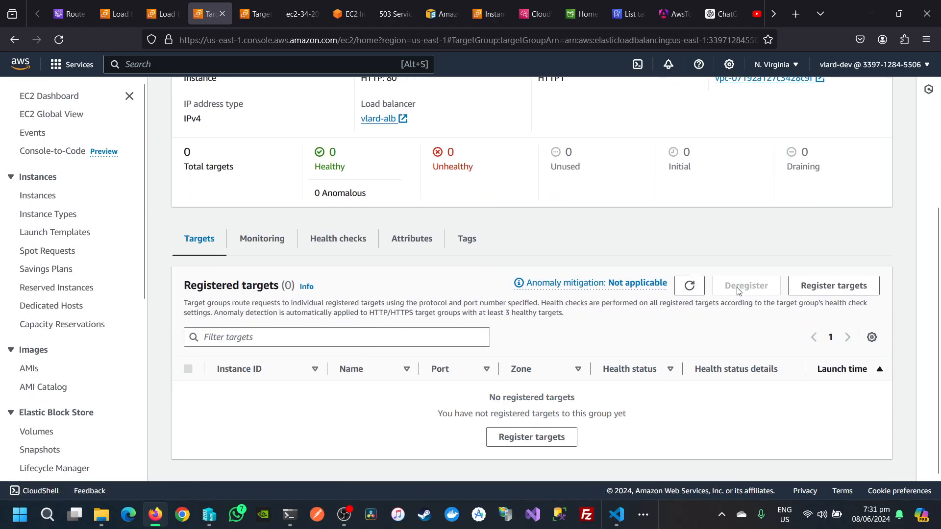
{"action": "left_click", "coordinate": [695, 286]}
{"action": "scroll", "coordinate": [630, 367], "scroll_direction": "down", "scroll_amount": 2}
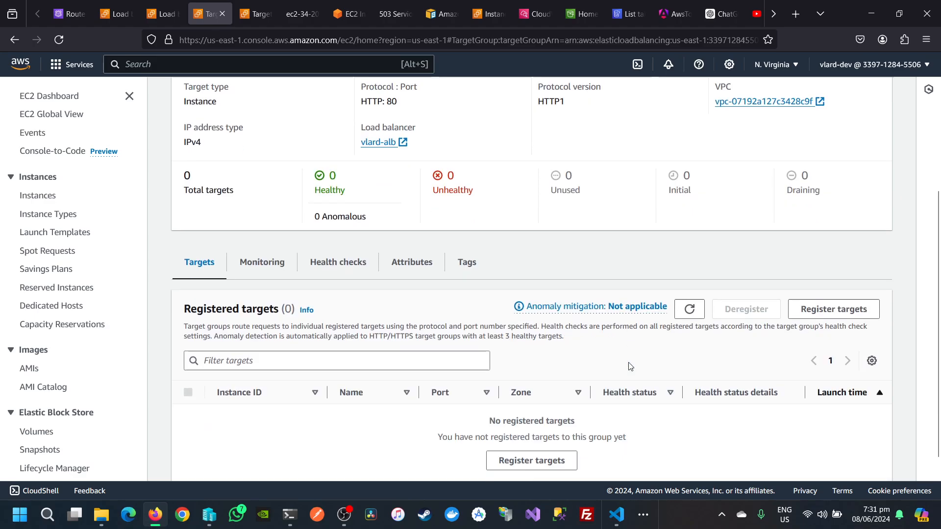
{"action": "scroll", "coordinate": [630, 367], "scroll_direction": "down", "scroll_amount": 1}
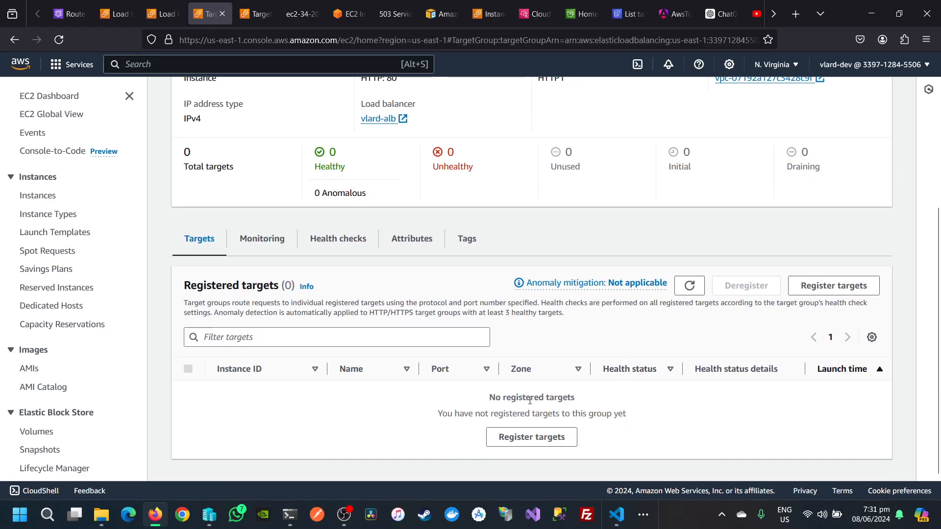
Step: Reopen target registration and include the selected vlard-ec2-2 instance on port 80 as a pending target
{"action": "left_click", "coordinate": [533, 441]}
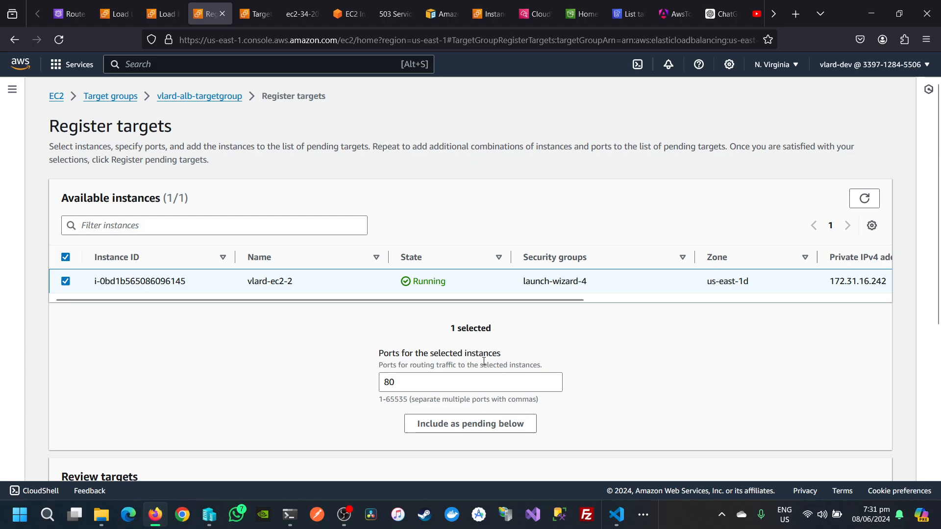
{"action": "scroll", "coordinate": [763, 389], "scroll_direction": "down", "scroll_amount": 6}
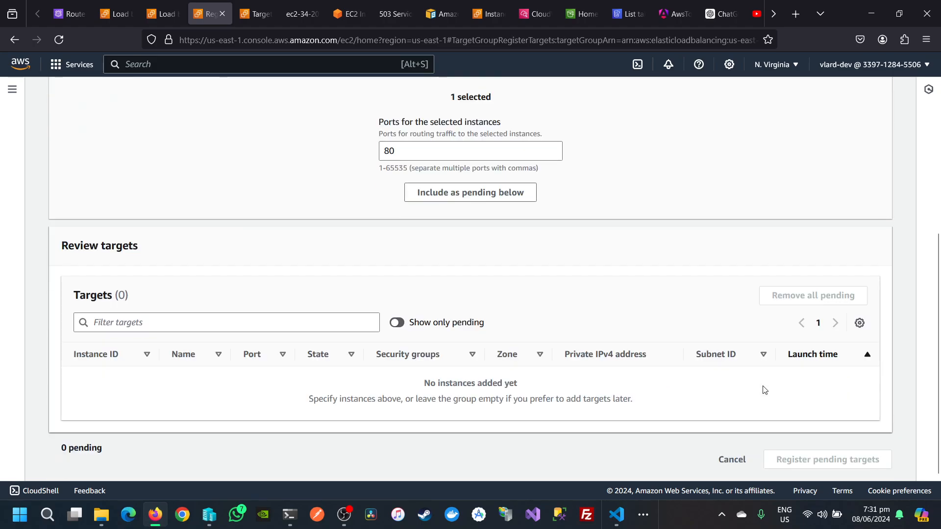
{"action": "scroll", "coordinate": [762, 388], "scroll_direction": "up", "scroll_amount": 5}
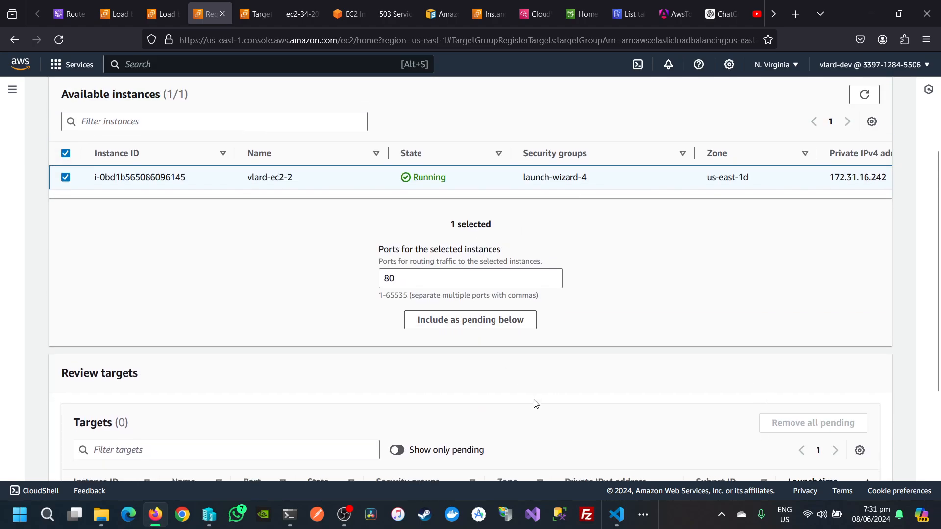
{"action": "scroll", "coordinate": [535, 399], "scroll_direction": "down", "scroll_amount": 3}
{"action": "scroll", "coordinate": [466, 376], "scroll_direction": "up", "scroll_amount": 4}
{"action": "left_click", "coordinate": [467, 386]}
{"action": "scroll", "coordinate": [467, 385], "scroll_direction": "down", "scroll_amount": 3}
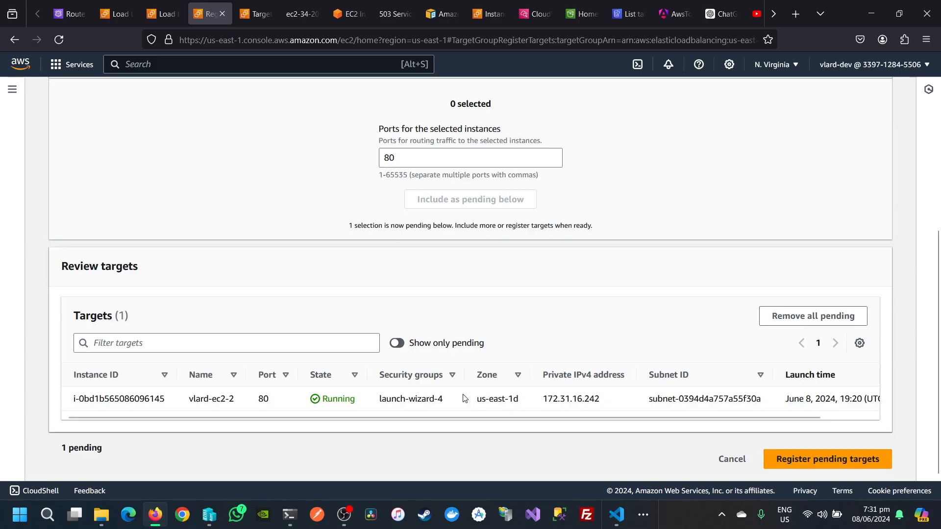
{"action": "scroll", "coordinate": [550, 408], "scroll_direction": "up", "scroll_amount": 2}
{"action": "scroll", "coordinate": [635, 407], "scroll_direction": "down", "scroll_amount": 2}
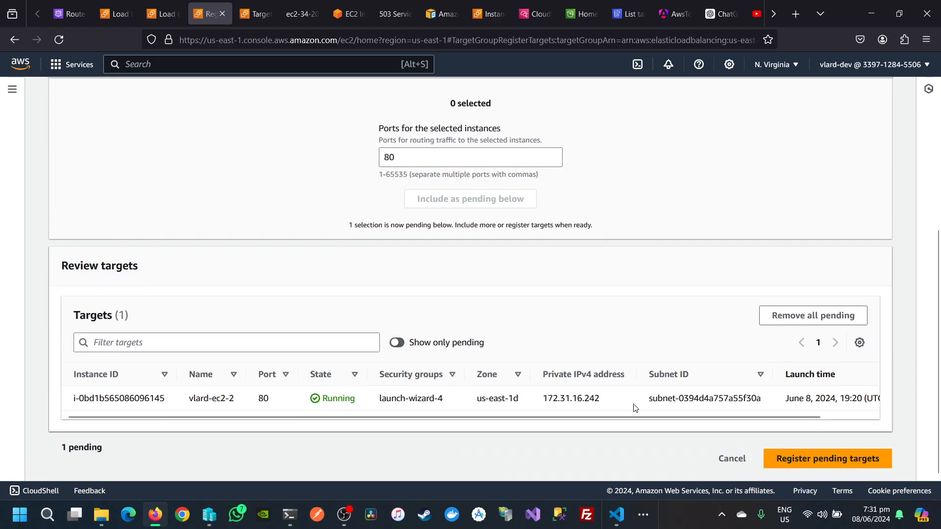
Step: Register the pending vlard-ec2-2 target in vlard-alb-targetgroup and review its registered target's status
{"action": "left_click", "coordinate": [806, 458]}
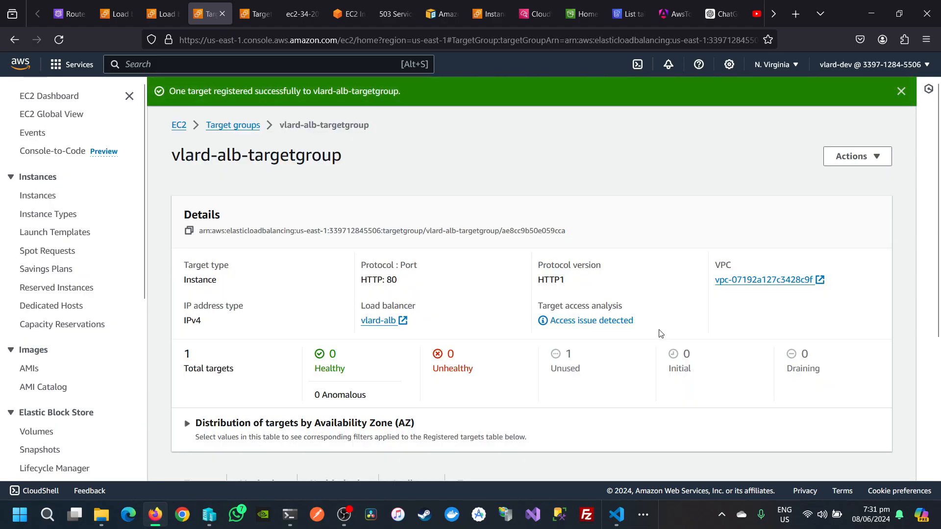
{"action": "scroll", "coordinate": [657, 328], "scroll_direction": "down", "scroll_amount": 4}
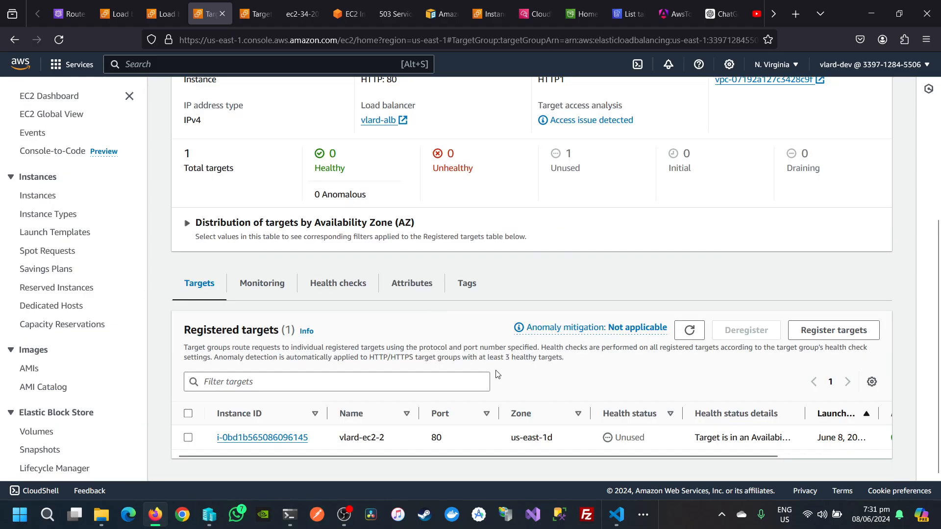
{"action": "scroll", "coordinate": [502, 374], "scroll_direction": "up", "scroll_amount": 3}
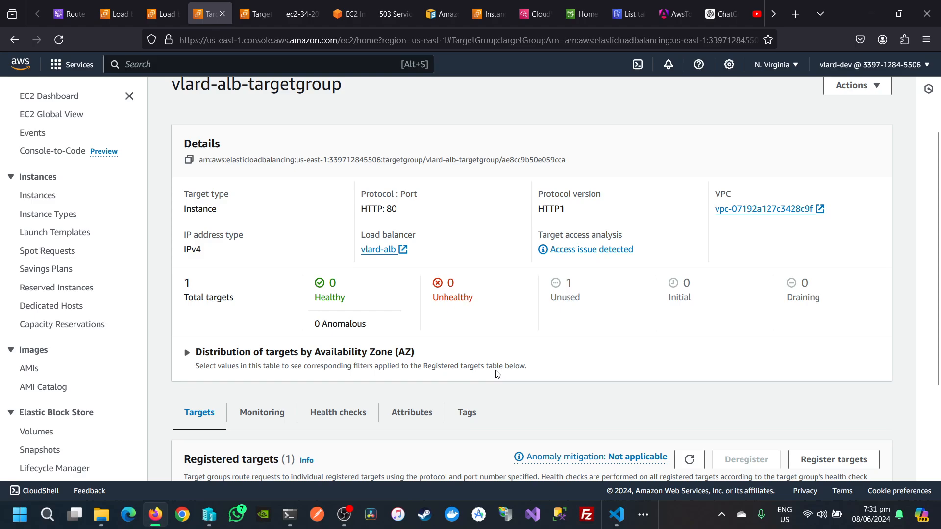
Step: Reload vlard-alb-1508357663.us-east-1.elb.amazonaws.com in the browser to test access through the load balancer
{"action": "left_click", "coordinate": [294, 13]}
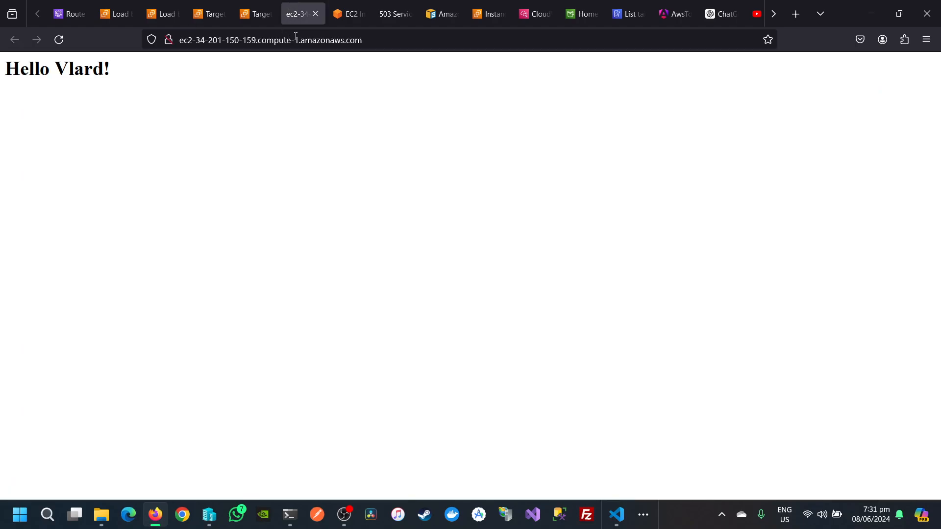
{"action": "left_click", "coordinate": [389, 13]}
{"action": "left_click", "coordinate": [420, 39]}
{"action": "key", "text": "Return"}
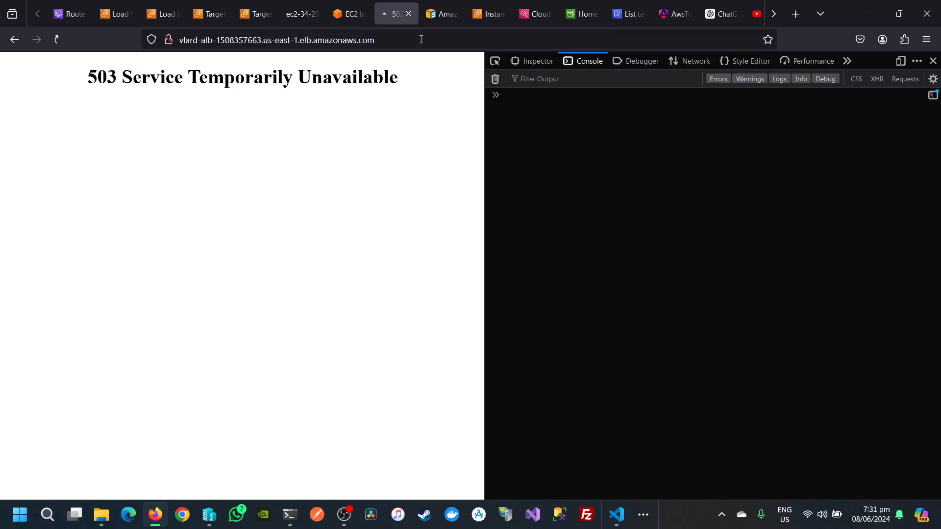
{"action": "left_click", "coordinate": [421, 39]}
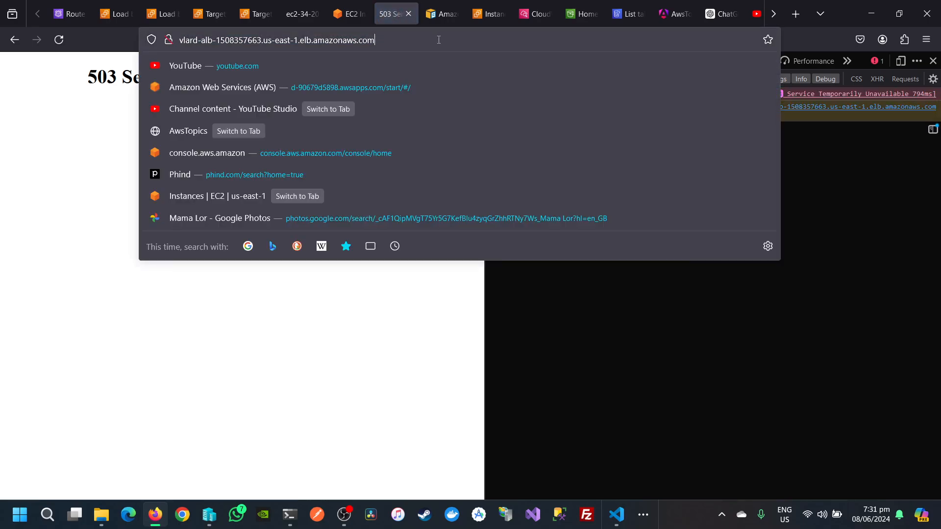
{"action": "key", "text": "Return"}
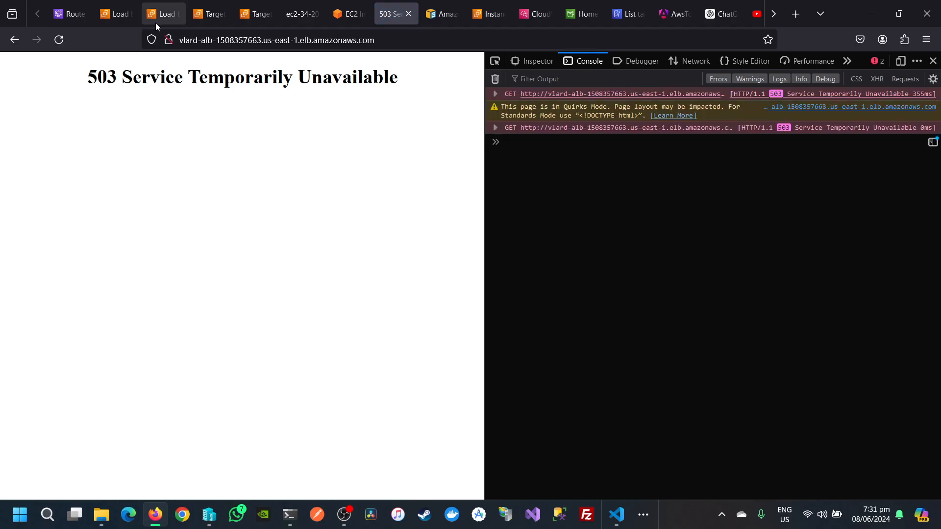
Step: Open the inbound rules of the vlard-sg-basic security group for editing, review them, and leave without saving
{"action": "left_click", "coordinate": [115, 15]}
{"action": "scroll", "coordinate": [58, 338], "scroll_direction": "down", "scroll_amount": 5}
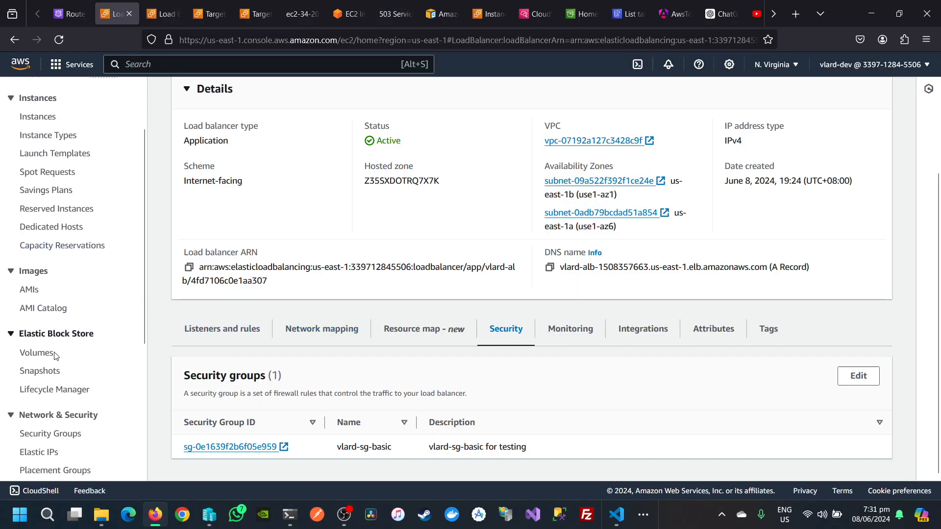
{"action": "left_click", "coordinate": [49, 277]}
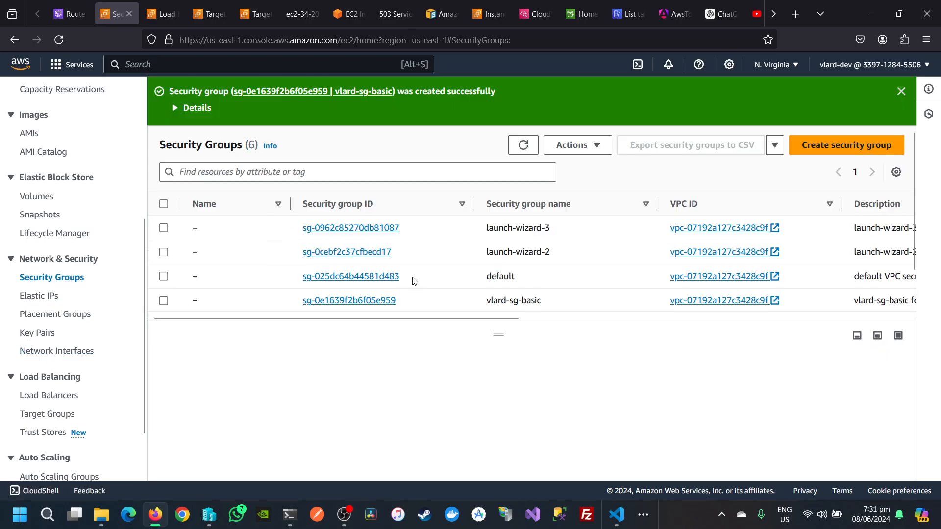
{"action": "left_click", "coordinate": [328, 304]}
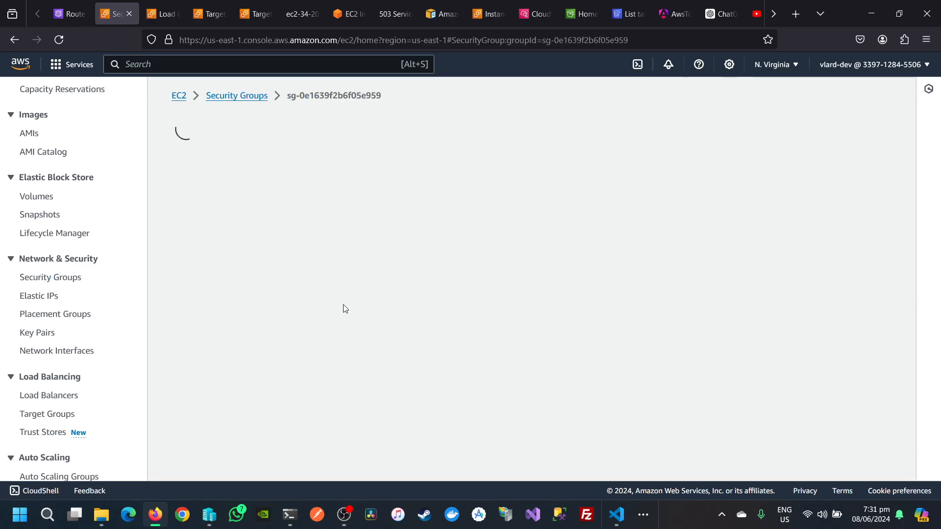
{"action": "scroll", "coordinate": [349, 316], "scroll_direction": "down", "scroll_amount": 1}
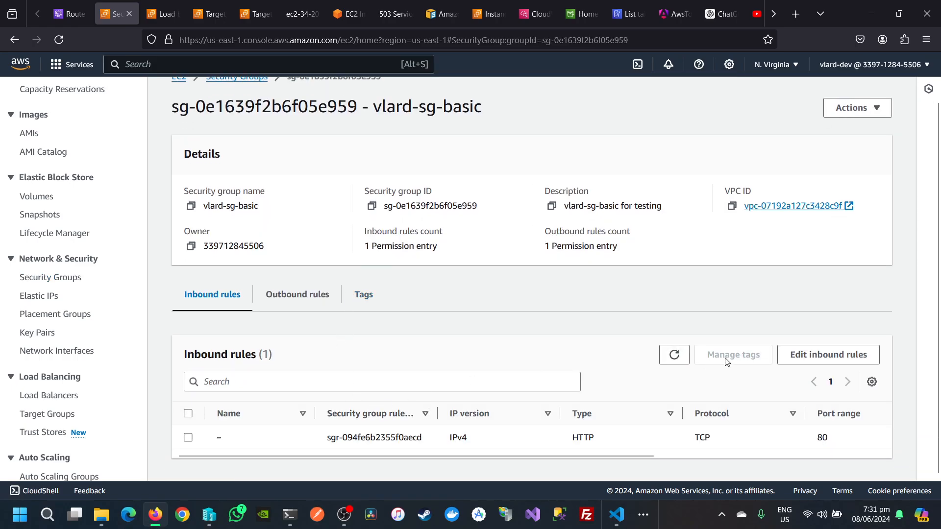
{"action": "left_click", "coordinate": [803, 354]}
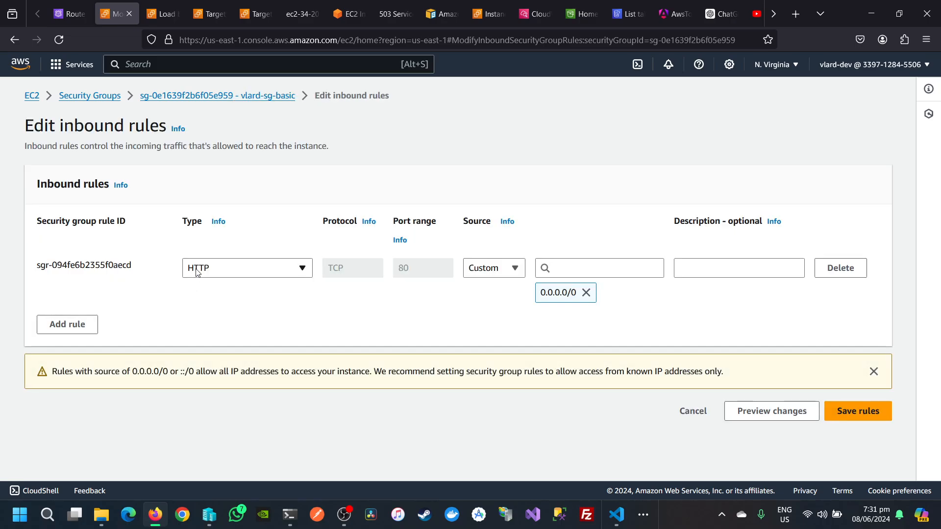
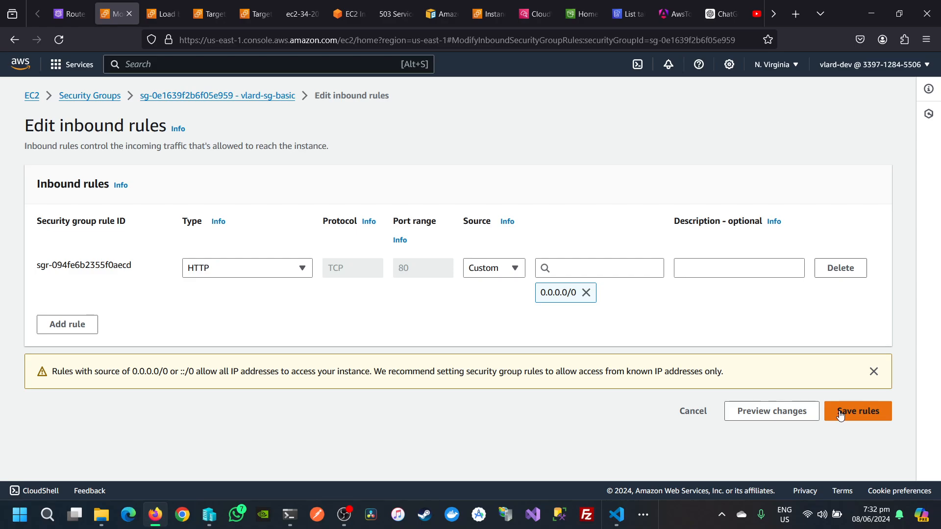
{"action": "left_click", "coordinate": [89, 95]}
Step: Go to the load balancers list and review the listeners and rules of vlard-alb
{"action": "scroll", "coordinate": [49, 417], "scroll_direction": "down", "scroll_amount": 2}
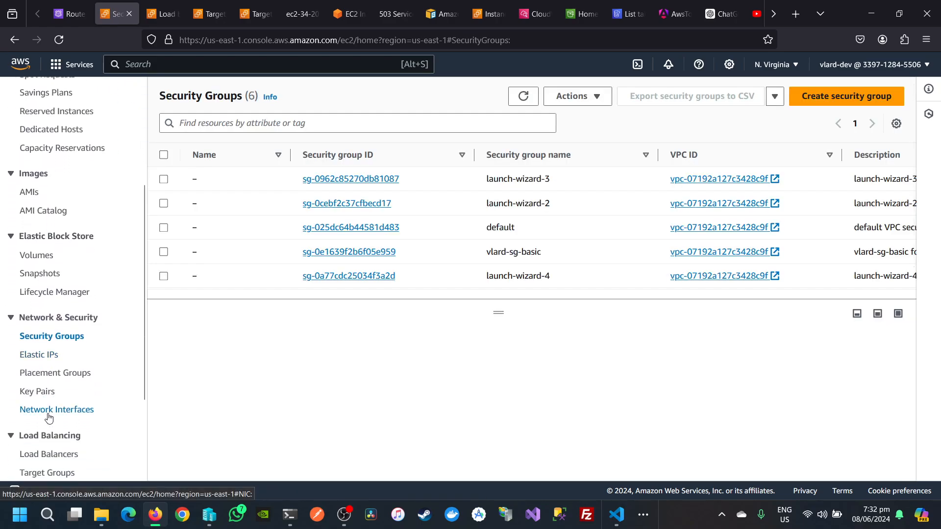
{"action": "scroll", "coordinate": [45, 381], "scroll_direction": "down", "scroll_amount": 4}
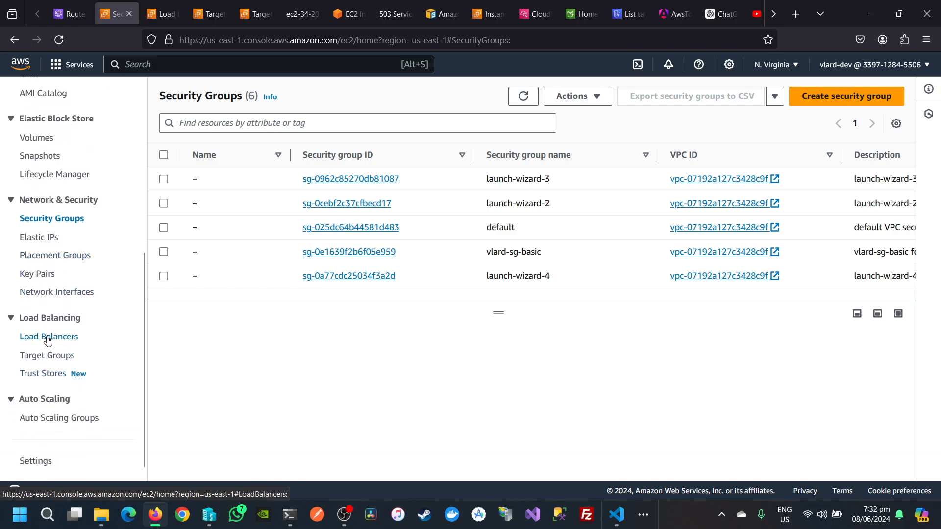
{"action": "left_click", "coordinate": [48, 337]}
{"action": "scroll", "coordinate": [367, 343], "scroll_direction": "down", "scroll_amount": 2}
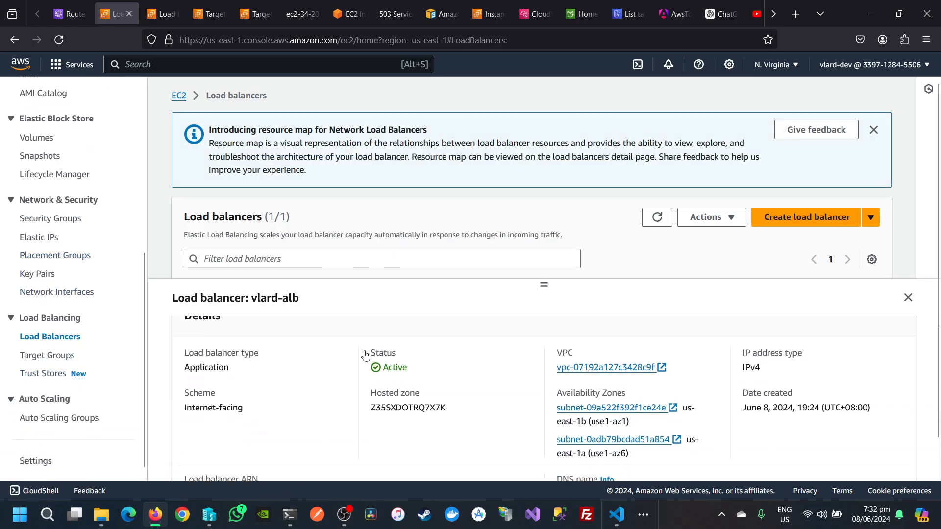
{"action": "scroll", "coordinate": [365, 355], "scroll_direction": "up", "scroll_amount": 1}
{"action": "left_click", "coordinate": [264, 333]}
{"action": "scroll", "coordinate": [355, 417], "scroll_direction": "down", "scroll_amount": 1}
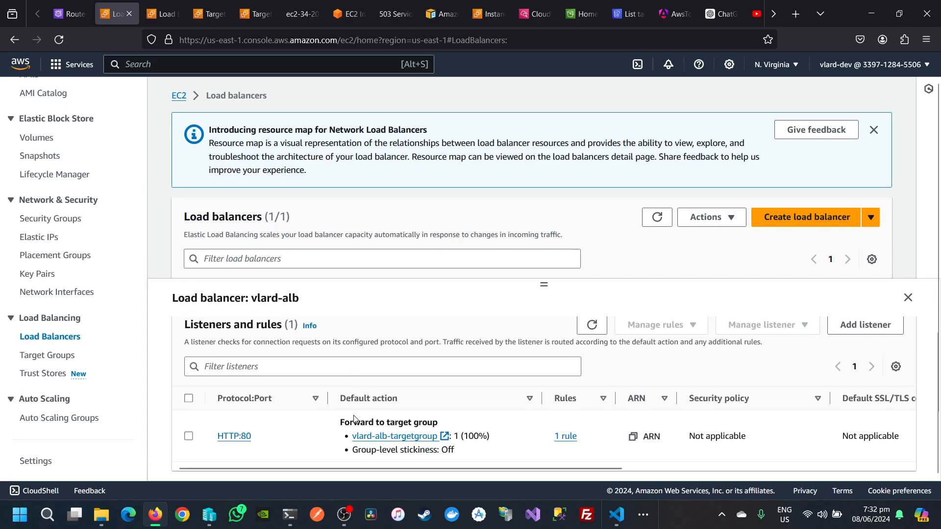
{"action": "scroll", "coordinate": [354, 419], "scroll_direction": "up", "scroll_amount": 1}
{"action": "scroll", "coordinate": [354, 420], "scroll_direction": "down", "scroll_amount": 1}
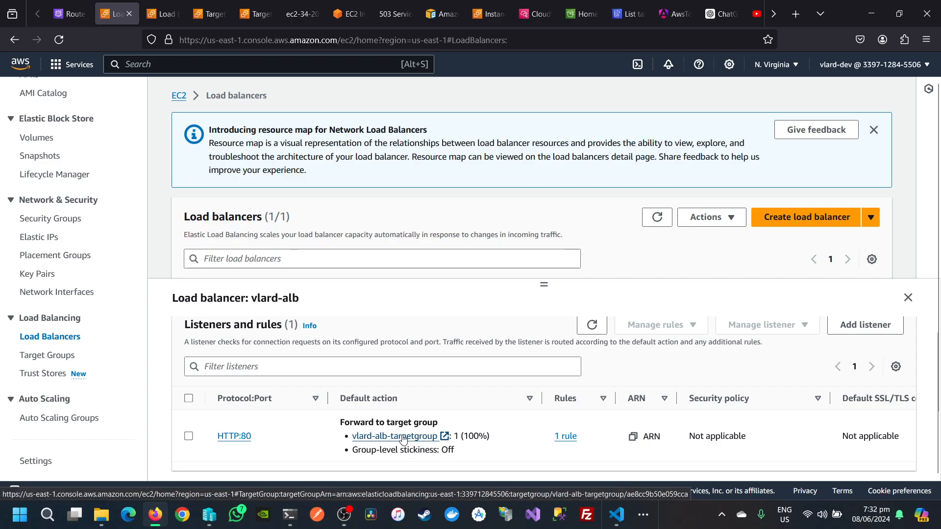
Step: Open vlard-alb-targetgroup from the HTTP:80 listener's default action and check the health status of its registered target
{"action": "left_click", "coordinate": [402, 437]}
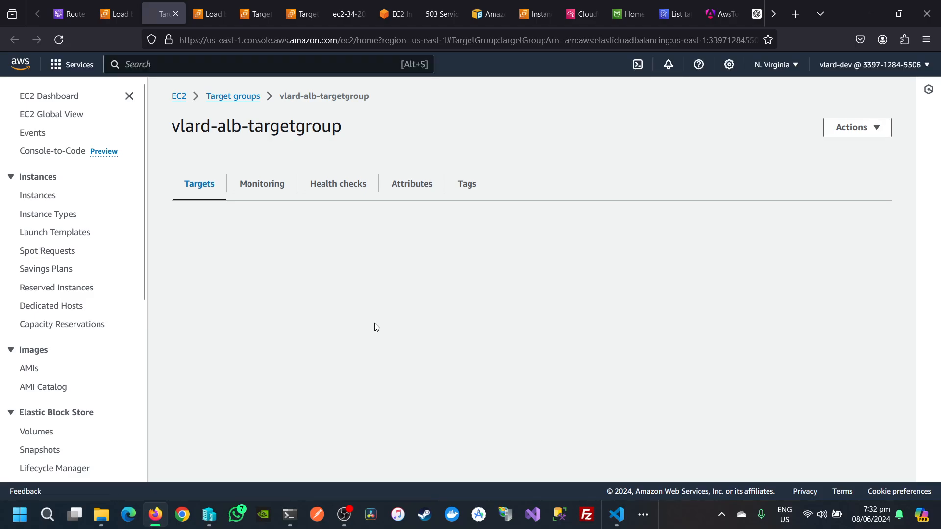
{"action": "scroll", "coordinate": [375, 324], "scroll_direction": "down", "scroll_amount": 2}
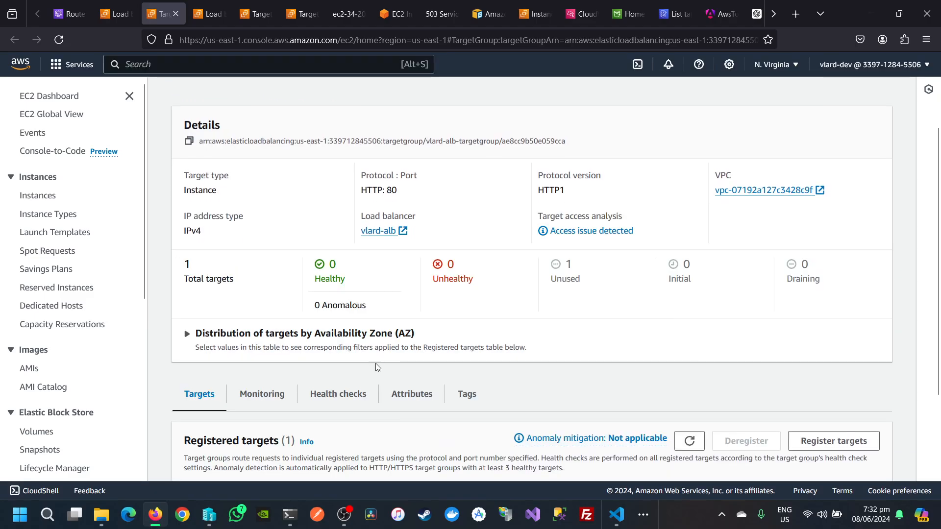
{"action": "scroll", "coordinate": [376, 365], "scroll_direction": "down", "scroll_amount": 2}
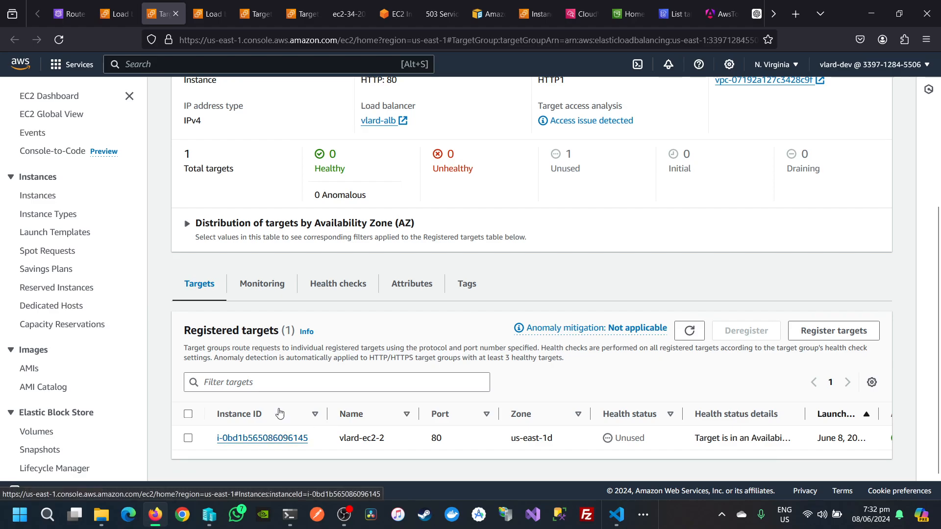
Step: Test vlard-alb's DNS name in the browser again and close that page
{"action": "left_click", "coordinate": [440, 14]}
{"action": "left_click", "coordinate": [420, 36]}
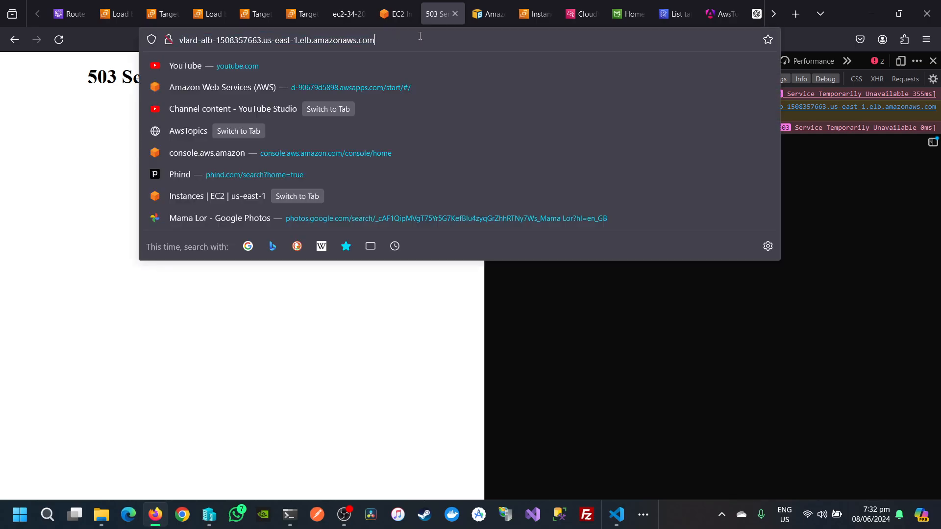
{"action": "key", "text": "Return"}
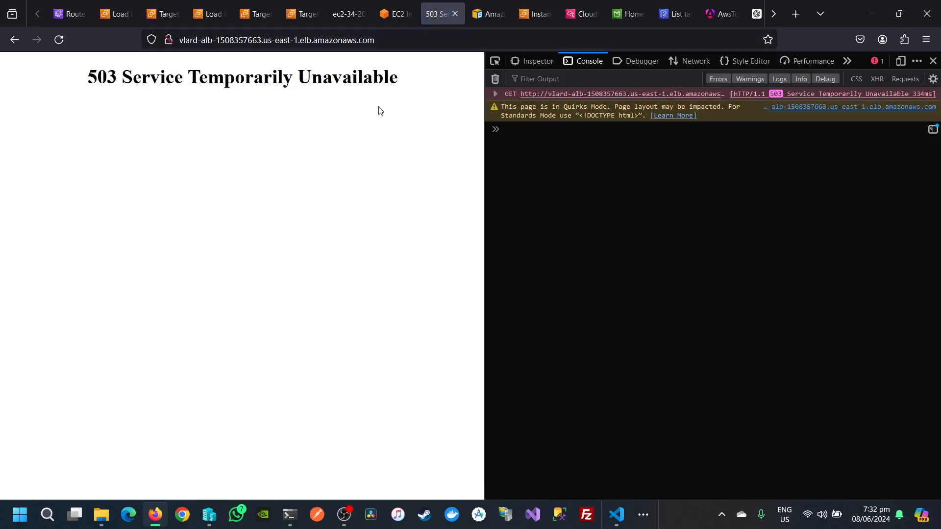
{"action": "left_click", "coordinate": [454, 13]}
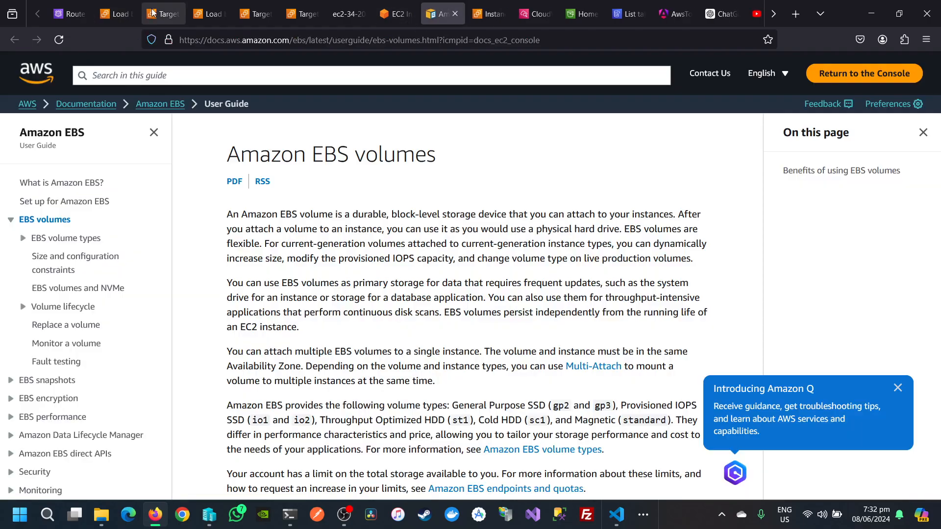
Step: Select vlard-ec2-2 in vlard-alb-targetgroup and review the group's health check settings and attributes
{"action": "left_click", "coordinate": [162, 13]}
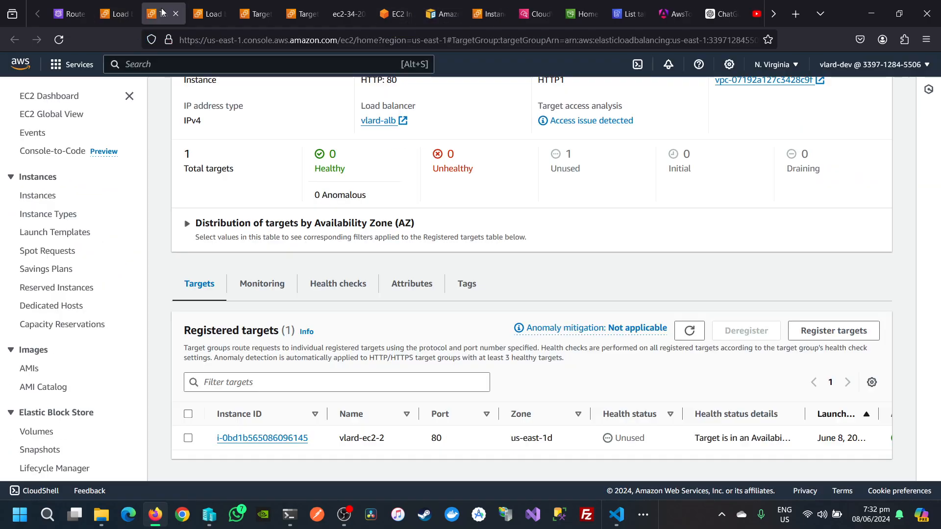
{"action": "left_click", "coordinate": [188, 438]}
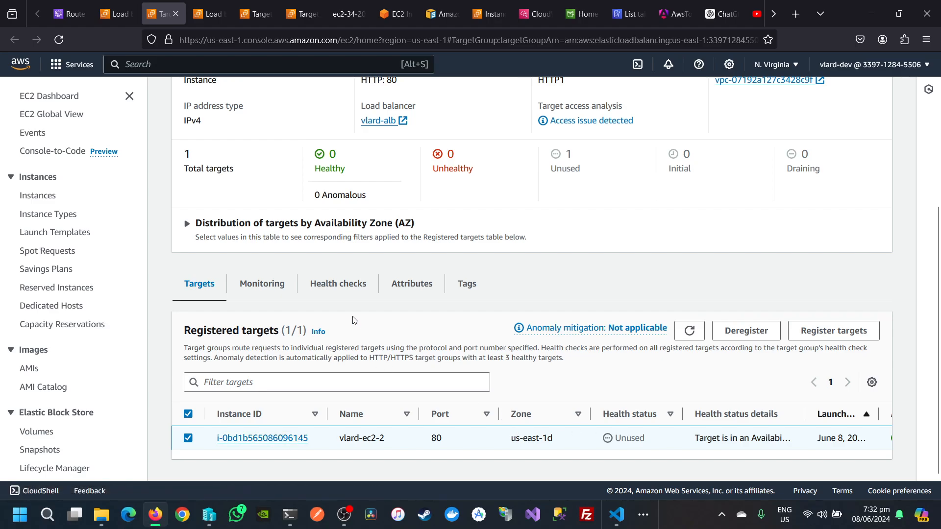
{"action": "left_click", "coordinate": [342, 286]}
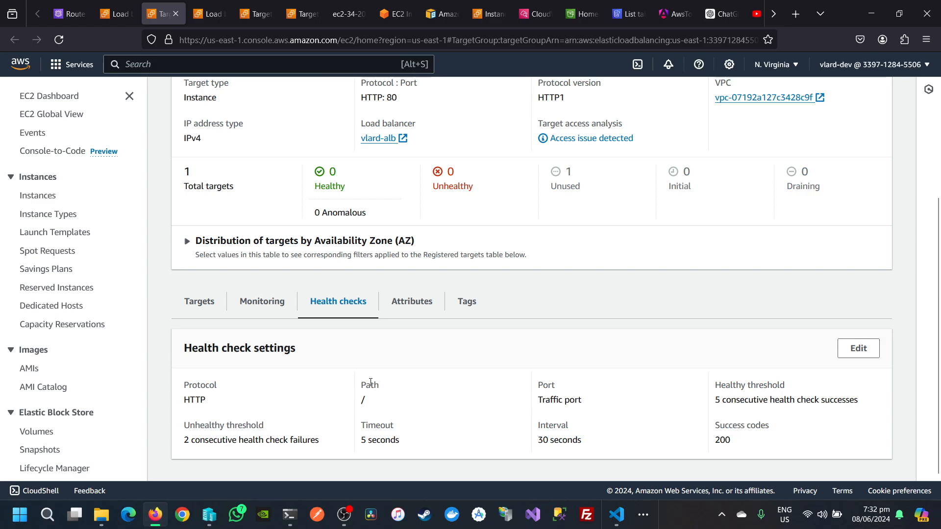
{"action": "left_click", "coordinate": [414, 299]}
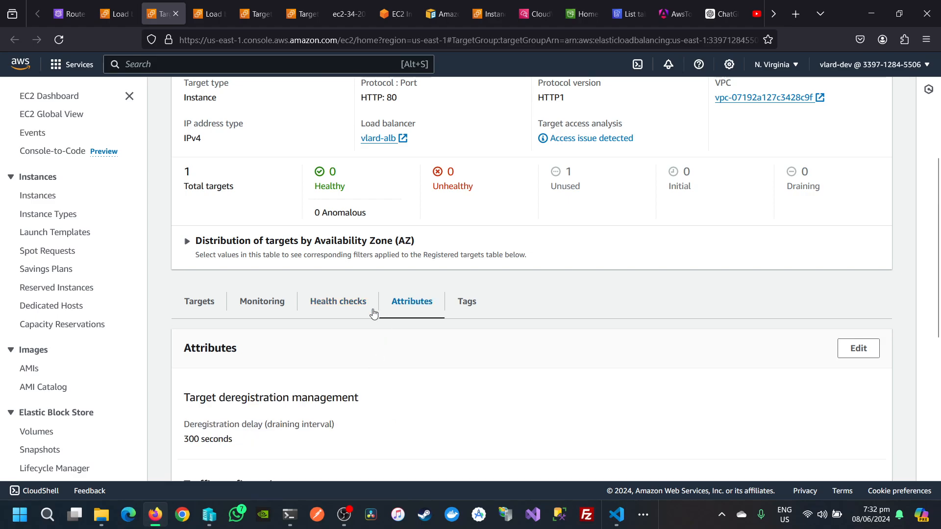
{"action": "left_click", "coordinate": [201, 300]}
Step: Expand the target distribution by Availability Zone and read the details of the access issue under target access analysis
{"action": "scroll", "coordinate": [262, 353], "scroll_direction": "up", "scroll_amount": 3}
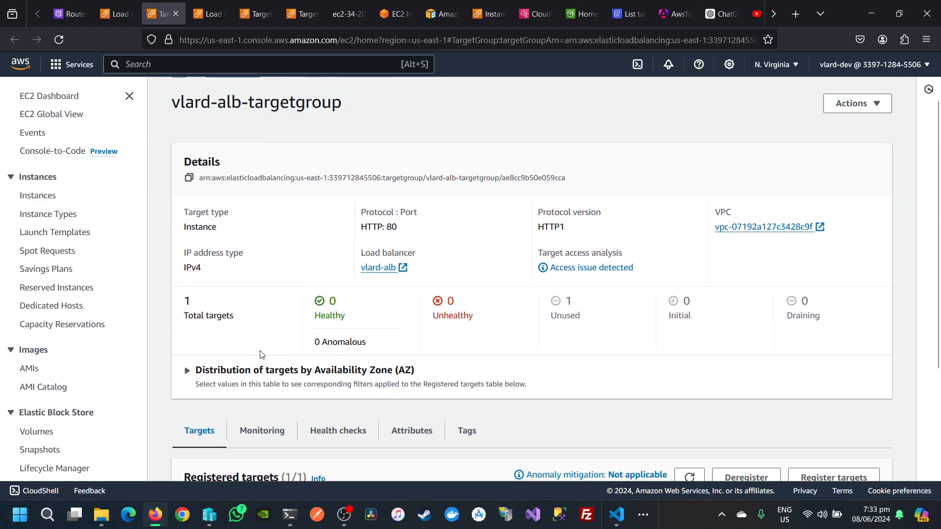
{"action": "left_click", "coordinate": [255, 375]}
{"action": "scroll", "coordinate": [263, 401], "scroll_direction": "down", "scroll_amount": 2}
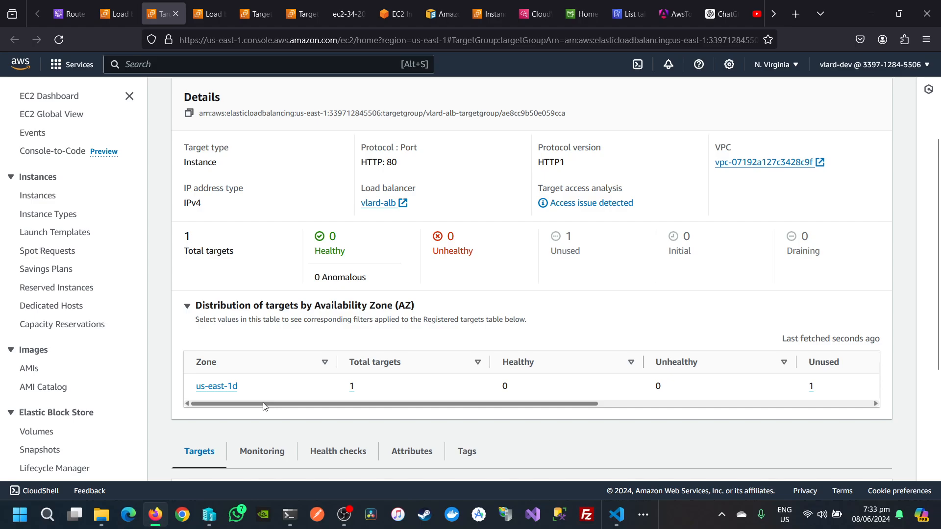
{"action": "scroll", "coordinate": [263, 402], "scroll_direction": "up", "scroll_amount": 3}
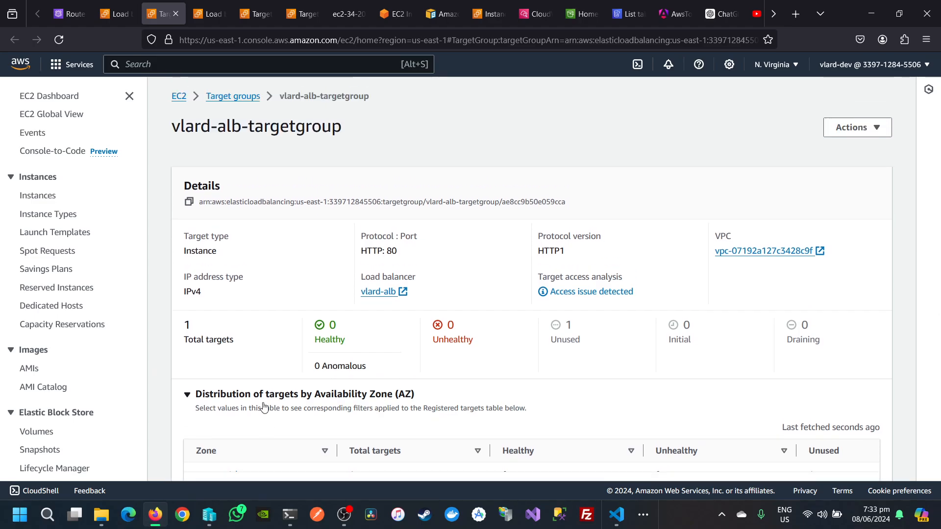
{"action": "left_click", "coordinate": [581, 291]}
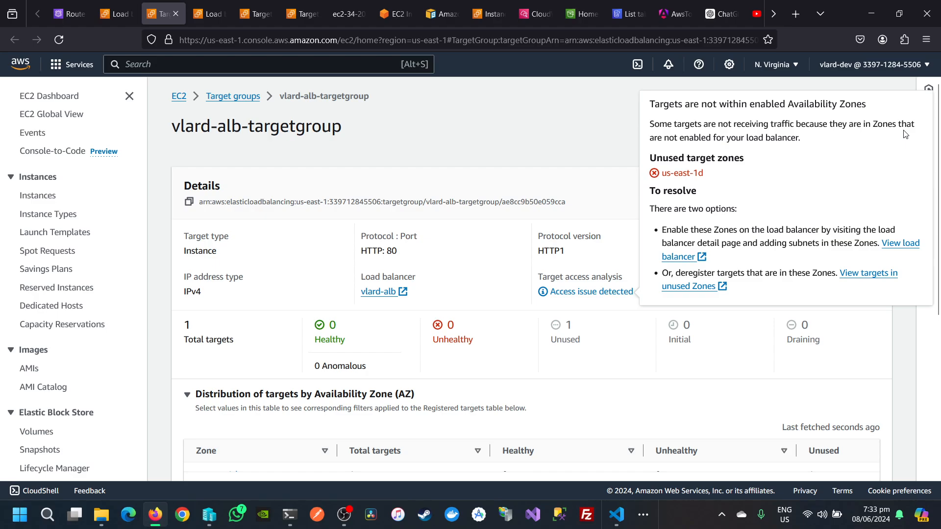
{"action": "left_click", "coordinate": [537, 141]}
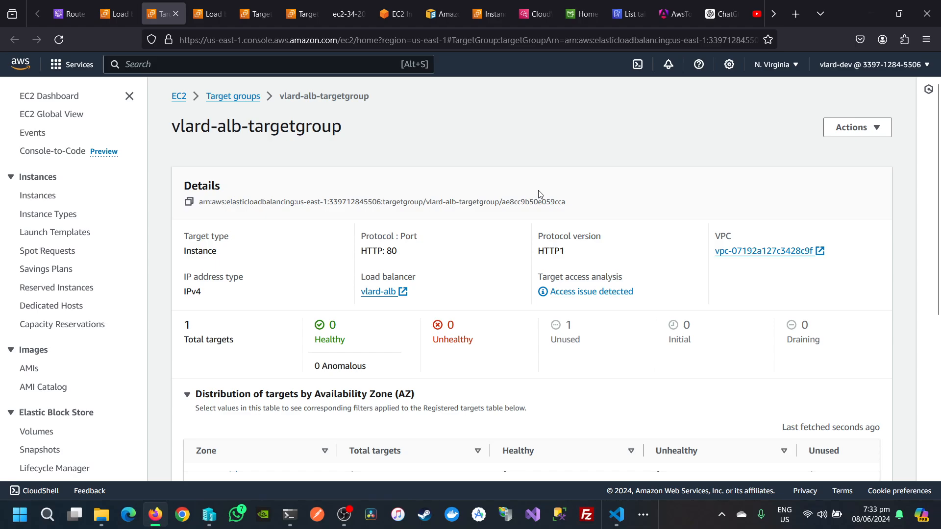
Step: Open the vlard-alb load balancer and check its Availability Zones and listener details
{"action": "scroll", "coordinate": [37, 416], "scroll_direction": "down", "scroll_amount": 3}
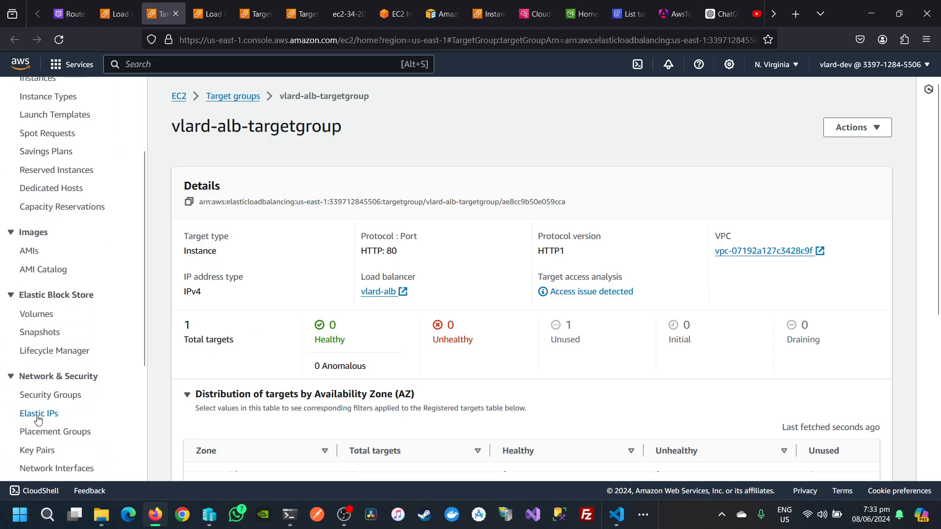
{"action": "scroll", "coordinate": [39, 416], "scroll_direction": "down", "scroll_amount": 3}
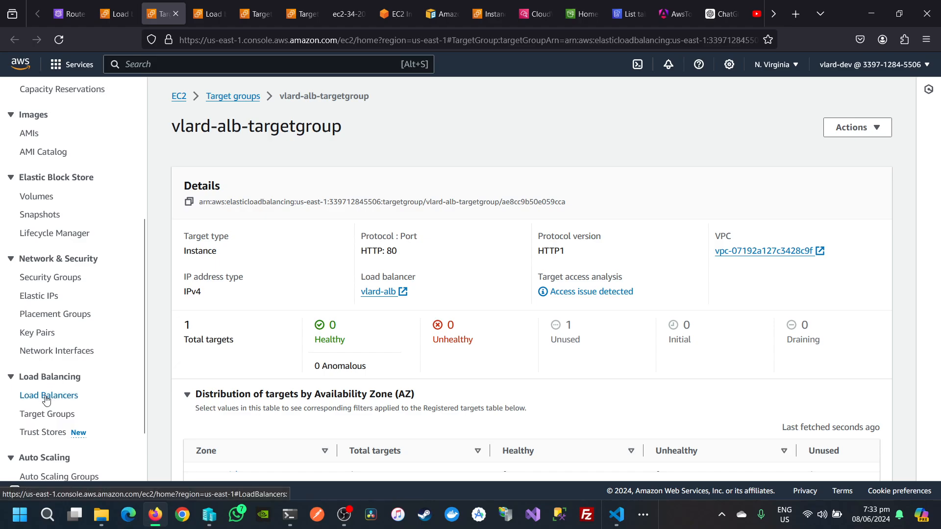
{"action": "left_click", "coordinate": [49, 394]}
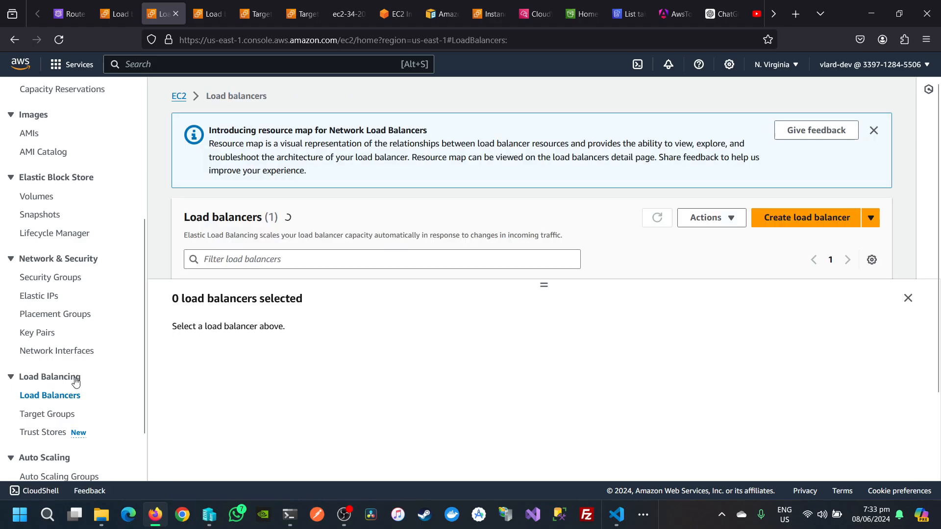
{"action": "left_click", "coordinate": [907, 298]}
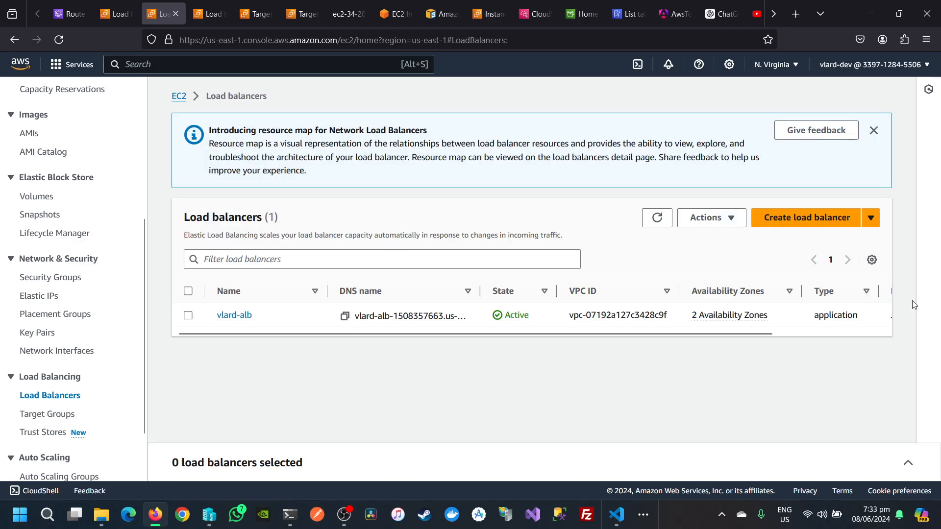
{"action": "left_click", "coordinate": [247, 317]}
{"action": "scroll", "coordinate": [274, 338], "scroll_direction": "down", "scroll_amount": 3}
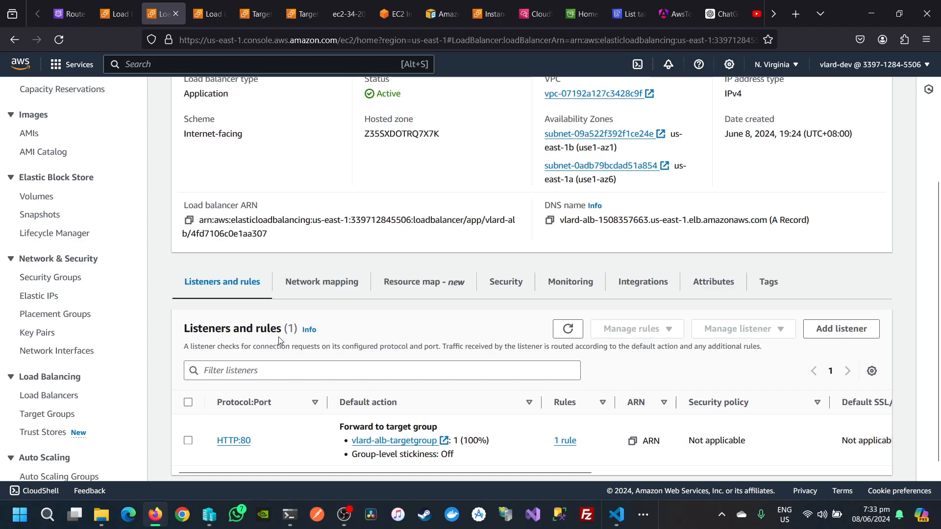
{"action": "scroll", "coordinate": [327, 345], "scroll_direction": "up", "scroll_amount": 3}
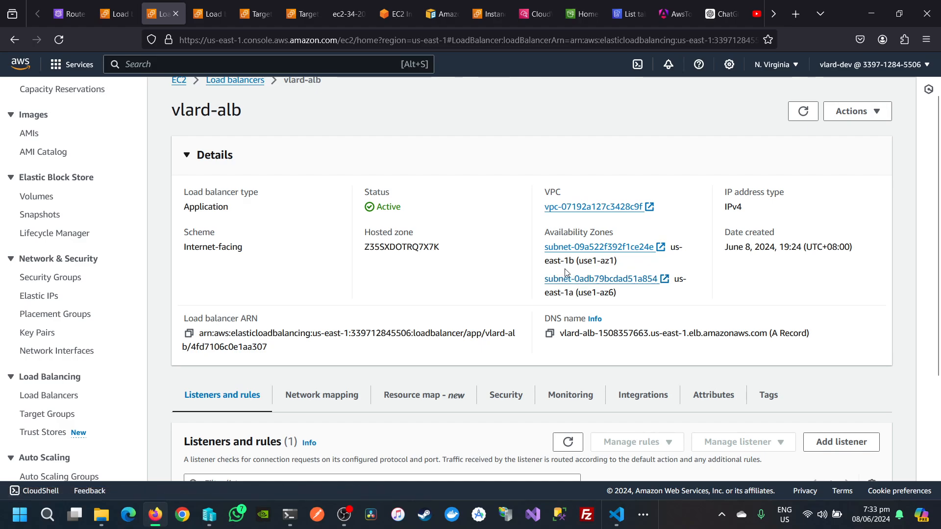
Step: Open the vlard-ec2-2 instance from the instances list and review its instance summary
{"action": "scroll", "coordinate": [49, 343], "scroll_direction": "down", "scroll_amount": 3}
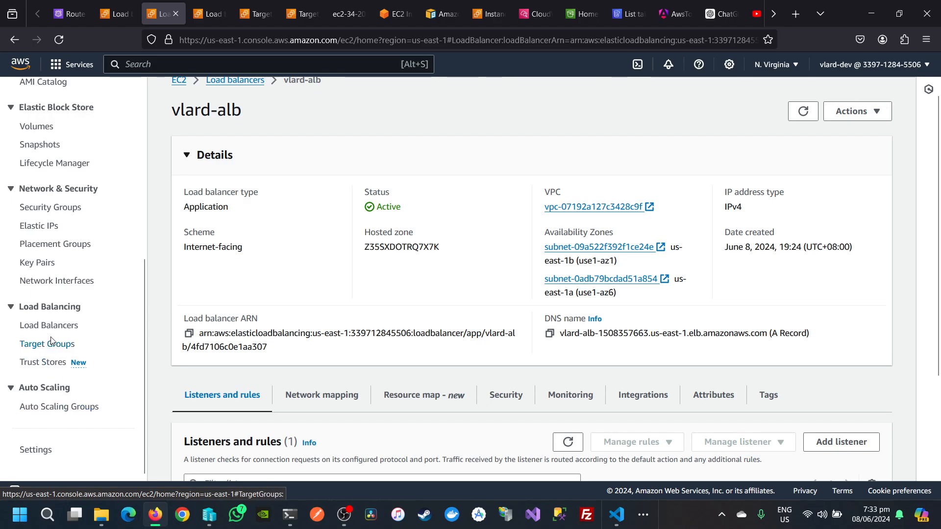
{"action": "scroll", "coordinate": [51, 343], "scroll_direction": "up", "scroll_amount": 2}
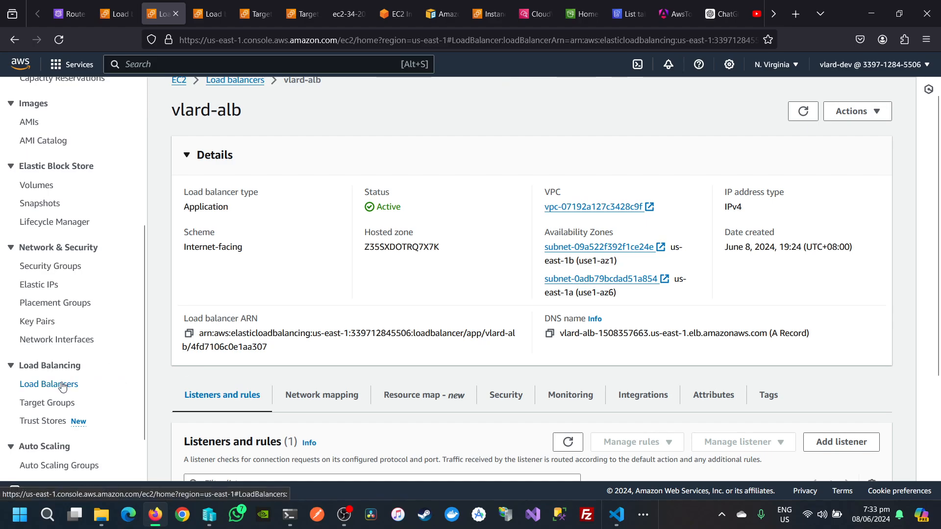
{"action": "scroll", "coordinate": [54, 343], "scroll_direction": "up", "scroll_amount": 8}
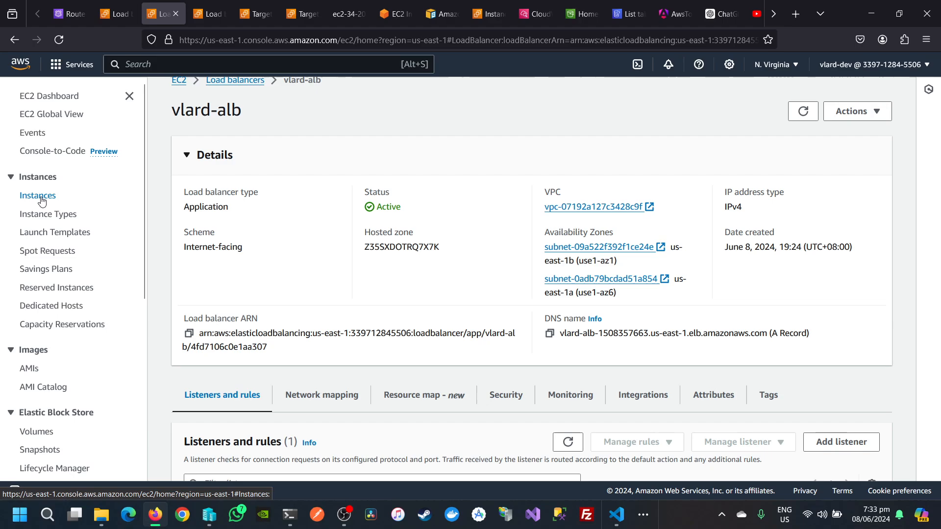
{"action": "left_click", "coordinate": [39, 196]}
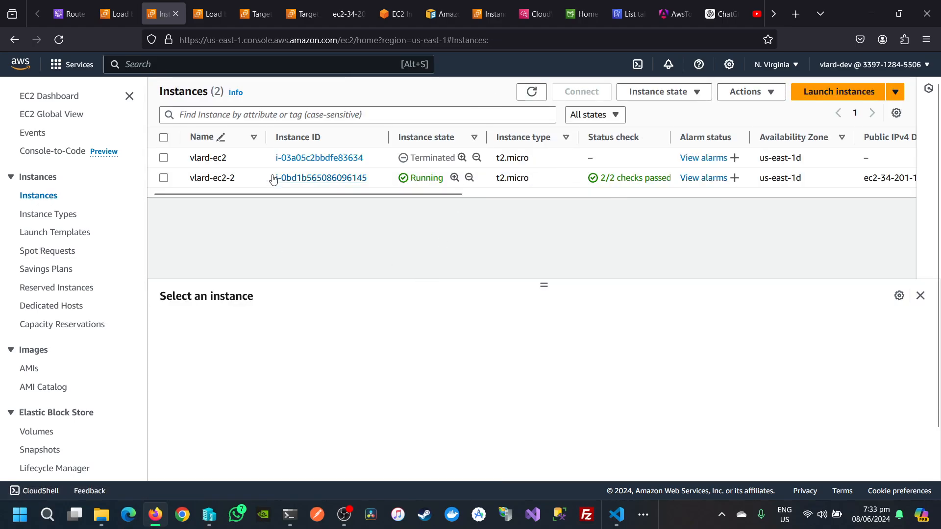
{"action": "left_click", "coordinate": [309, 178]}
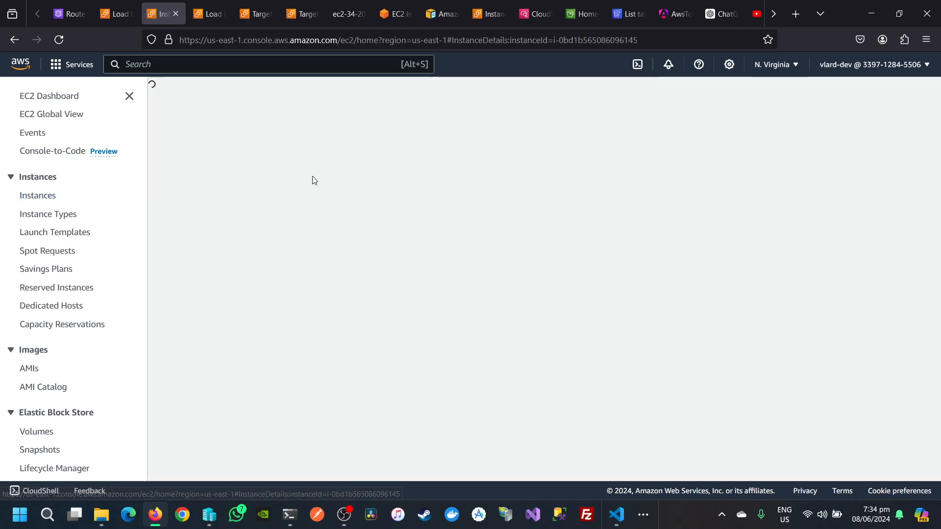
{"action": "scroll", "coordinate": [587, 195], "scroll_direction": "down", "scroll_amount": 2}
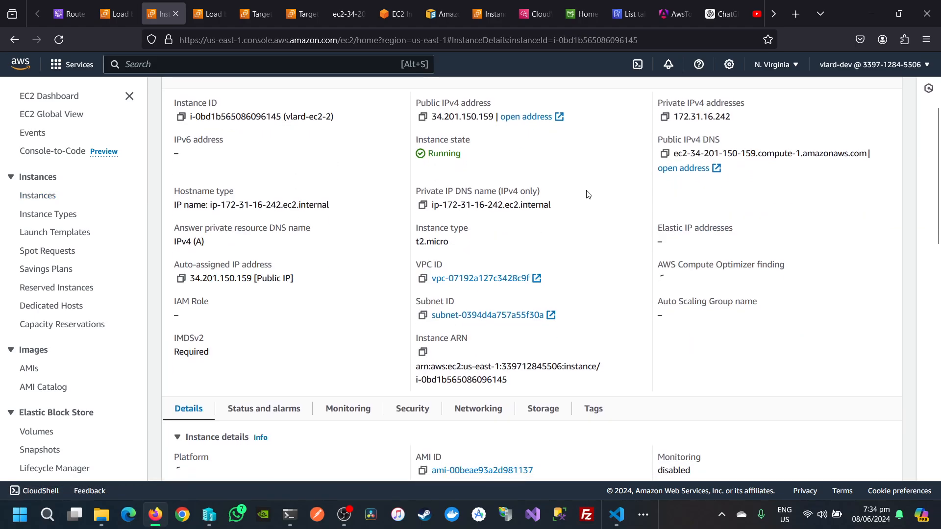
{"action": "scroll", "coordinate": [588, 194], "scroll_direction": "down", "scroll_amount": 4}
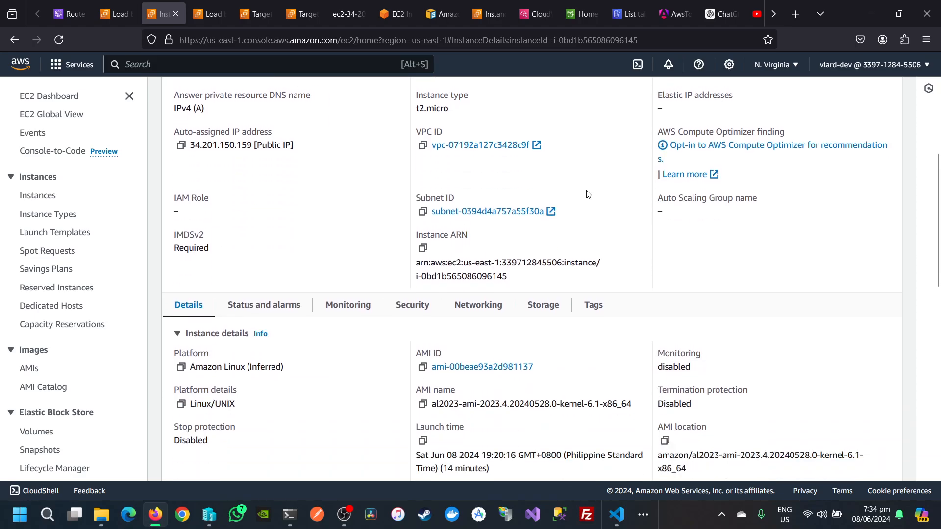
{"action": "scroll", "coordinate": [588, 194], "scroll_direction": "up", "scroll_amount": 6}
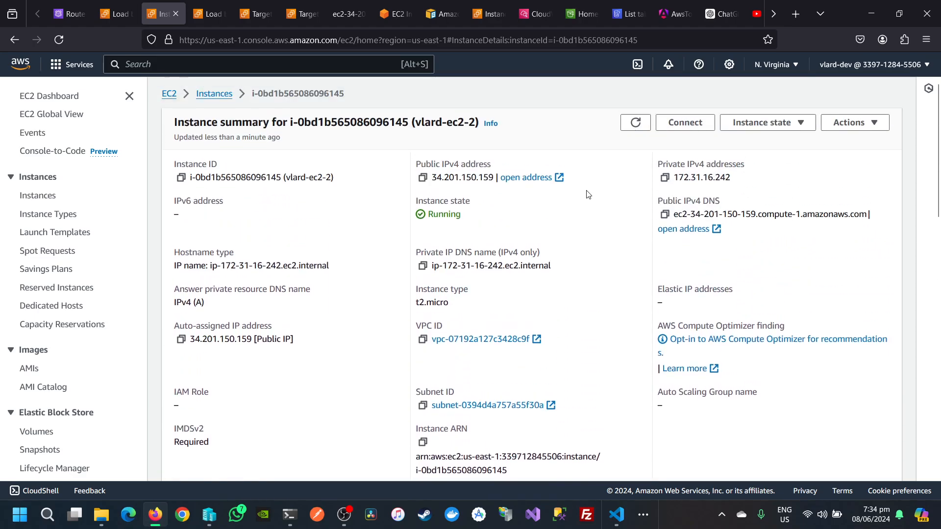
Step: Look through vlard-ec2-2's instance settings, state options and details for a way to change its Availability Zone
{"action": "left_click", "coordinate": [863, 125]}
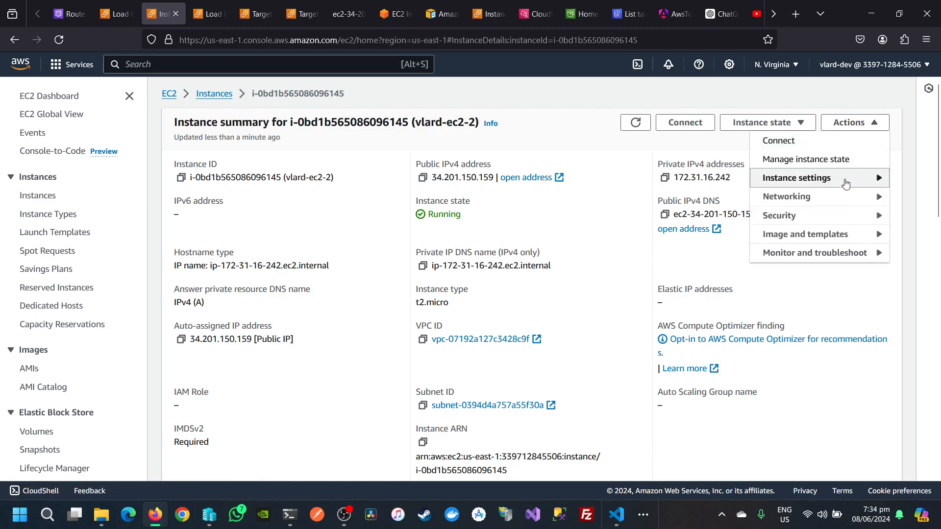
{"action": "mouse_move", "coordinate": [844, 182]}
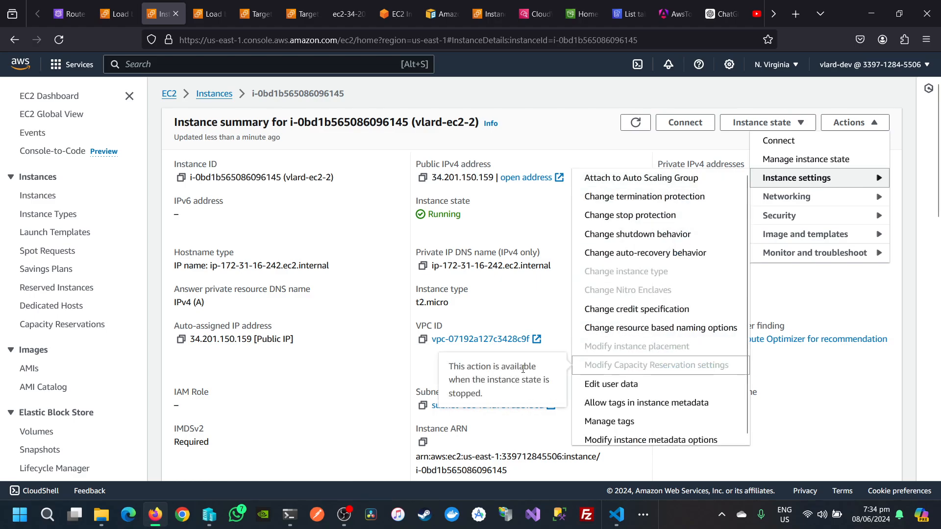
{"action": "left_click", "coordinate": [841, 398]}
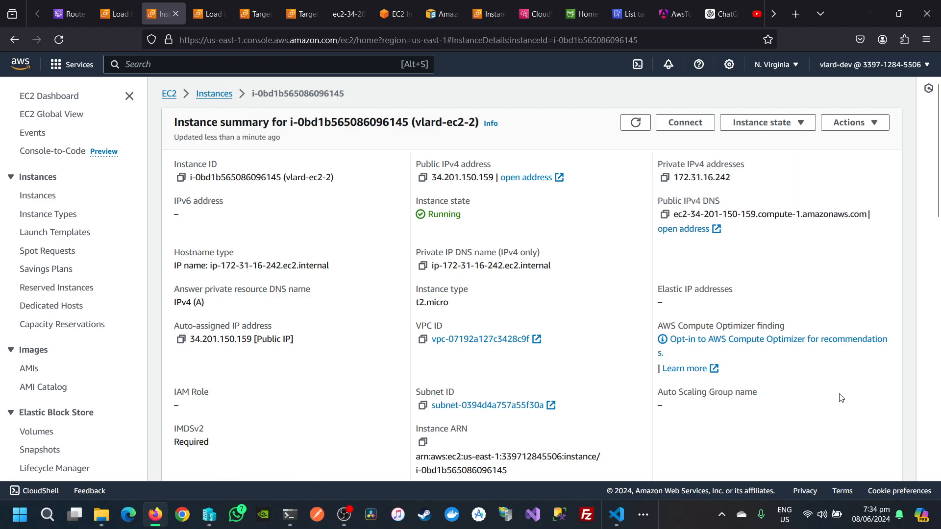
{"action": "left_click", "coordinate": [762, 123]}
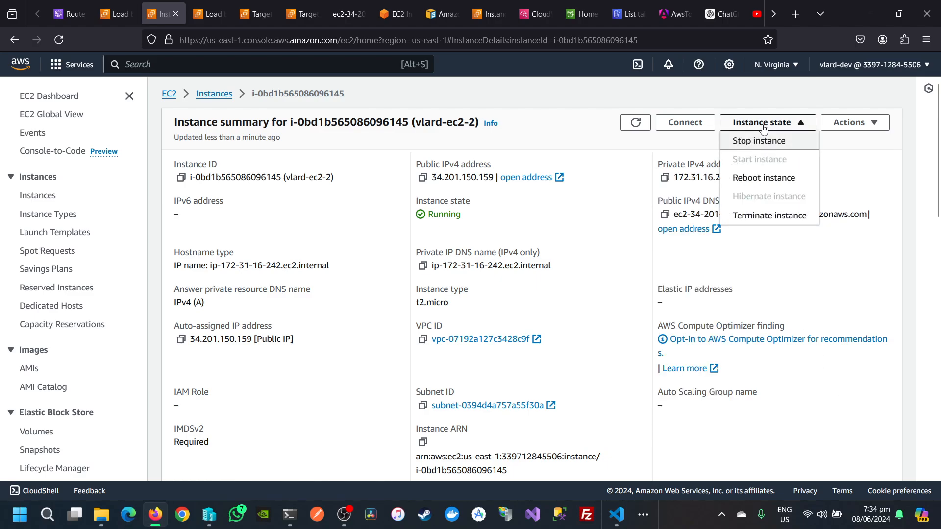
{"action": "left_click", "coordinate": [631, 305]}
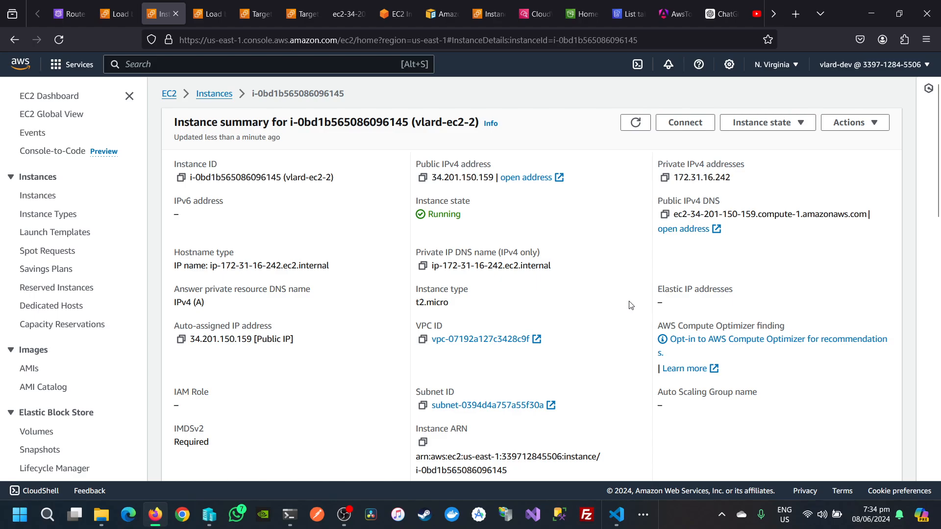
{"action": "scroll", "coordinate": [630, 305], "scroll_direction": "down", "scroll_amount": 2}
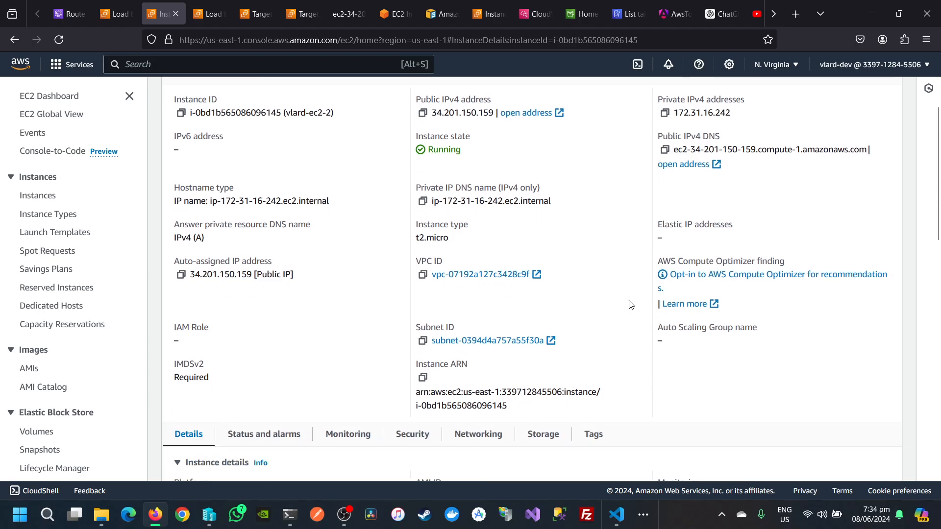
{"action": "scroll", "coordinate": [631, 305], "scroll_direction": "down", "scroll_amount": 4}
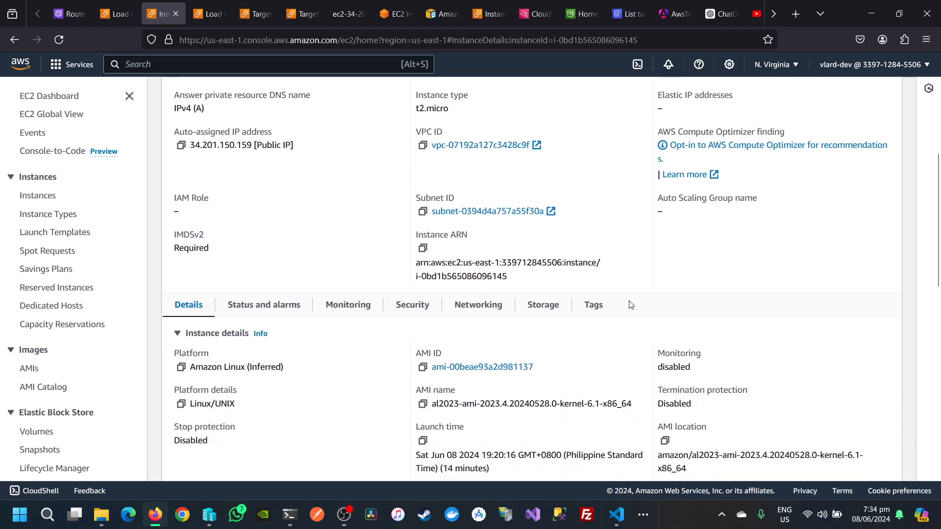
{"action": "scroll", "coordinate": [630, 305], "scroll_direction": "down", "scroll_amount": 3}
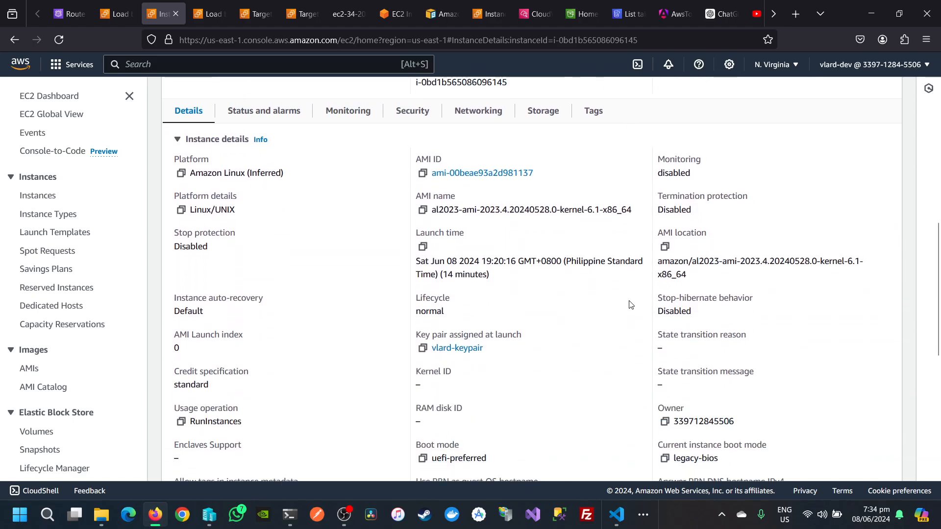
{"action": "scroll", "coordinate": [631, 306], "scroll_direction": "up", "scroll_amount": 8}
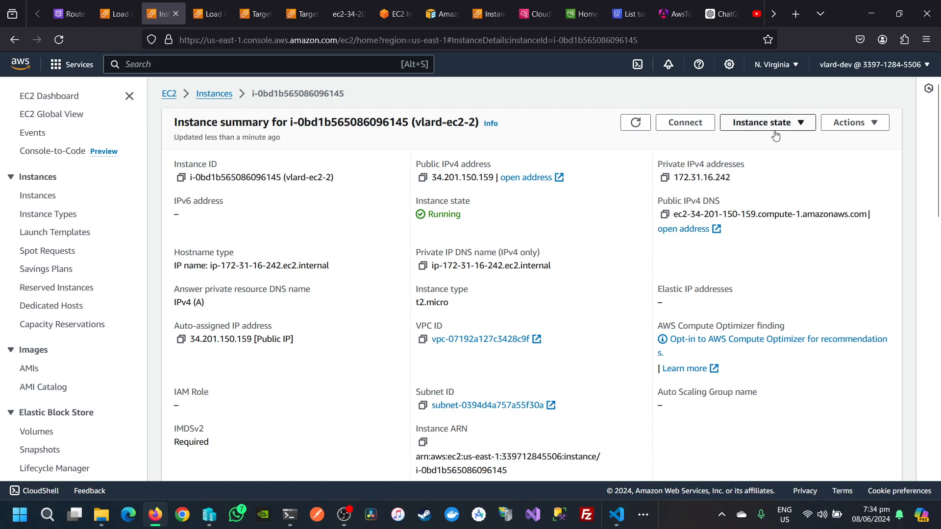
Step: Switch to ChatGPT, ask "how to change the availability zone of a running ec2 instance", and read the answer
{"action": "left_click", "coordinate": [711, 9]}
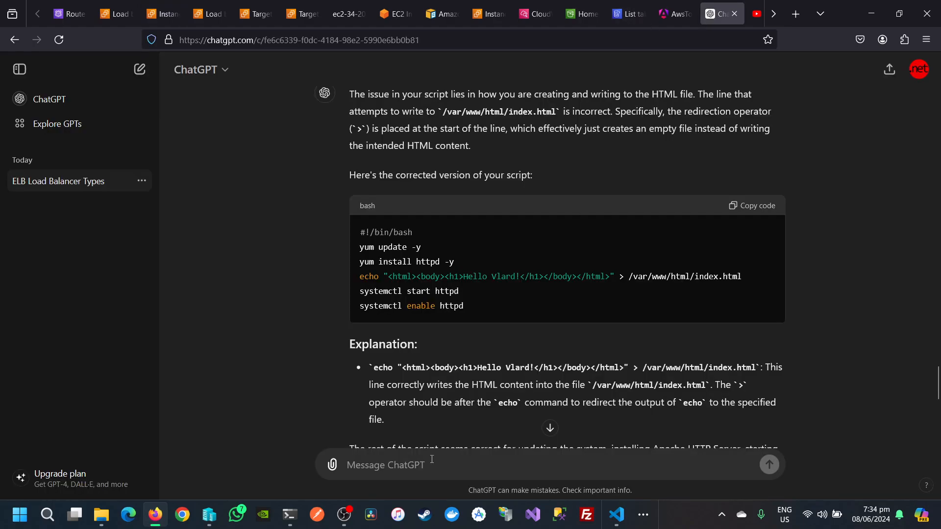
{"action": "type", "text": "how to c"}
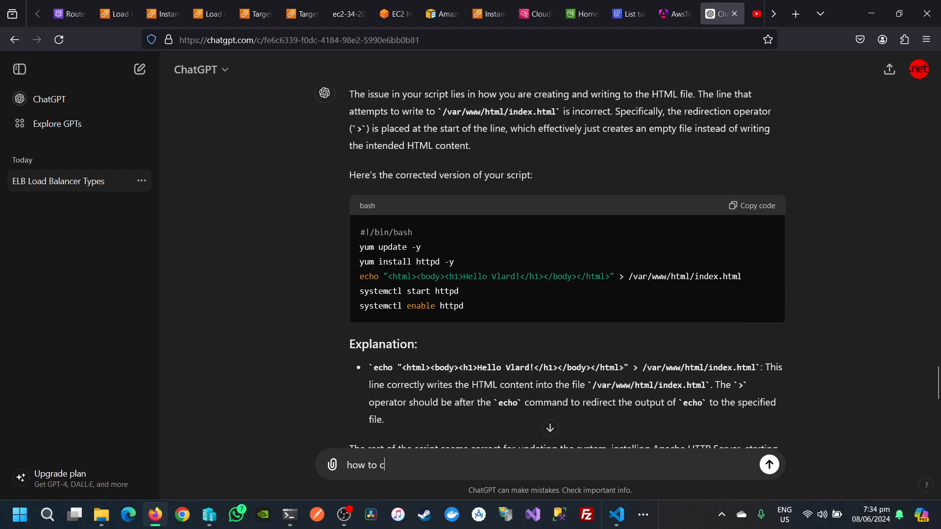
{"action": "type", "text": "hange the availability zone of a"}
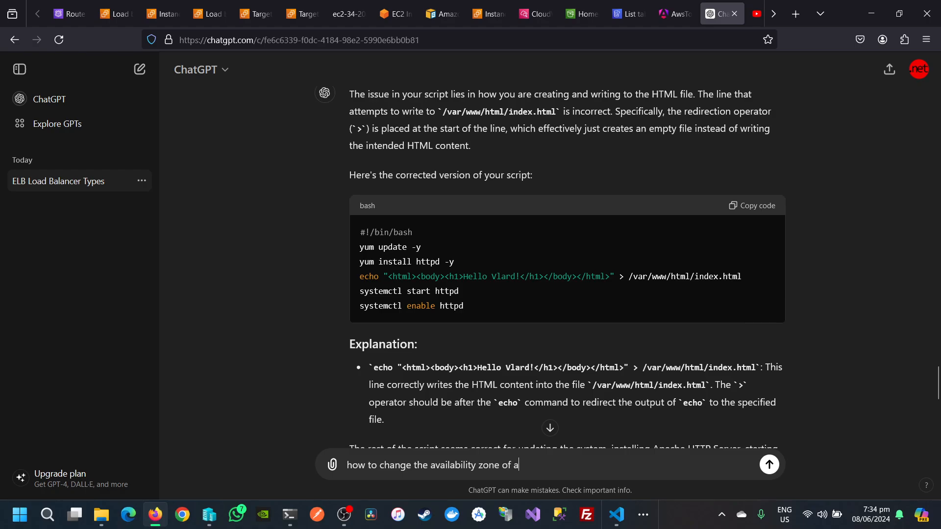
{"action": "type", "text": "running ec2 instance"}
{"action": "key", "text": "Return"}
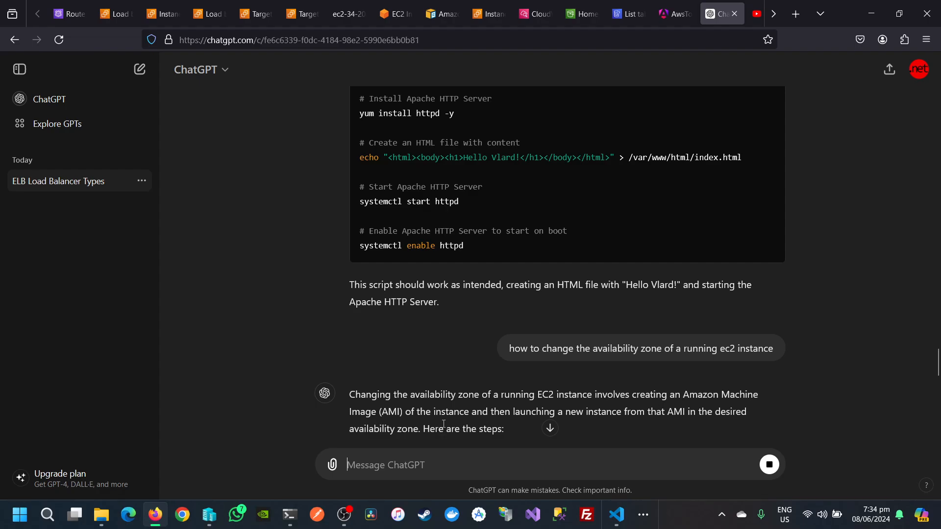
{"action": "scroll", "coordinate": [517, 417], "scroll_direction": "down", "scroll_amount": 2}
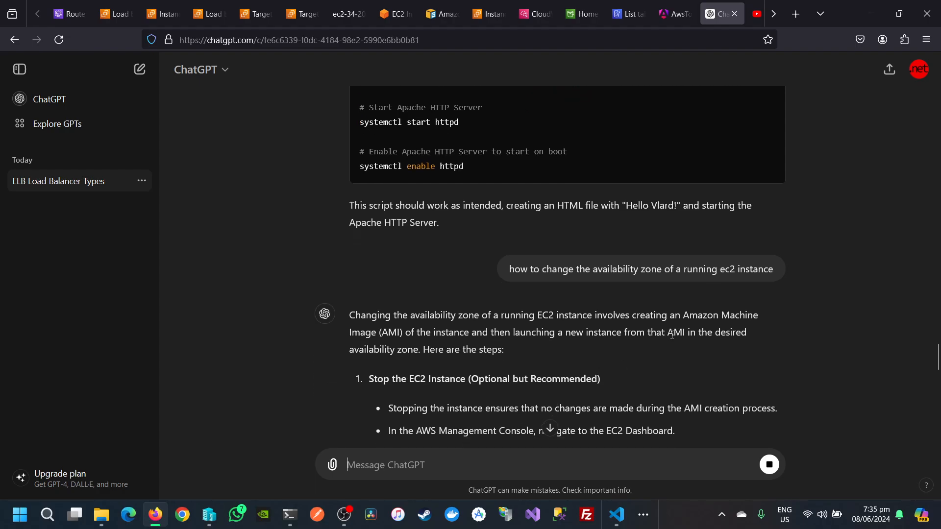
{"action": "scroll", "coordinate": [610, 362], "scroll_direction": "down", "scroll_amount": 2}
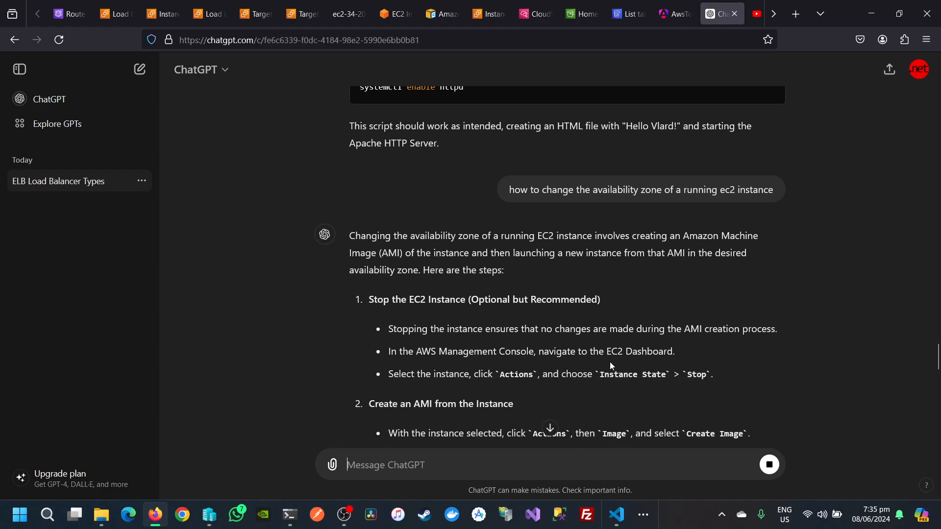
{"action": "scroll", "coordinate": [610, 361], "scroll_direction": "down", "scroll_amount": 2}
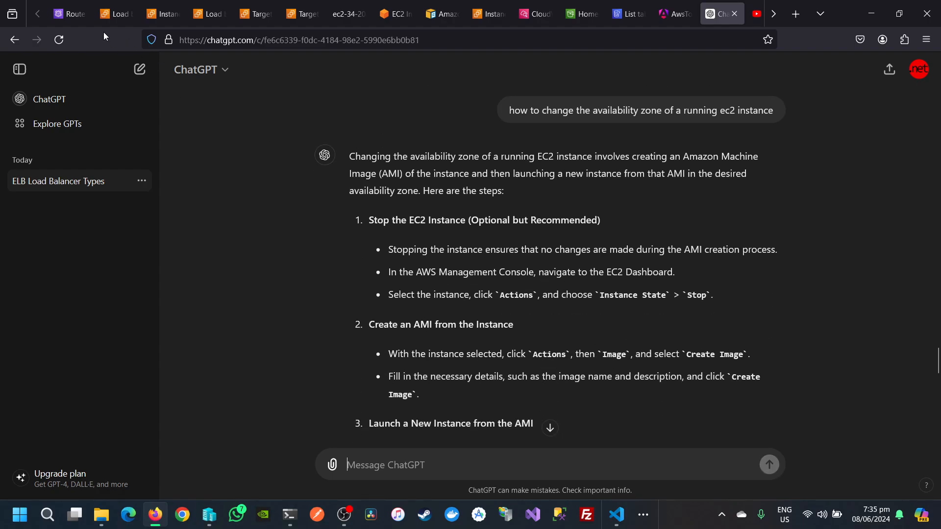
Step: Return to the AWS console's EC2 instances list and terminate the vlard-ec2-2 instance
{"action": "left_click", "coordinate": [116, 14]}
{"action": "scroll", "coordinate": [51, 179], "scroll_direction": "up", "scroll_amount": 5}
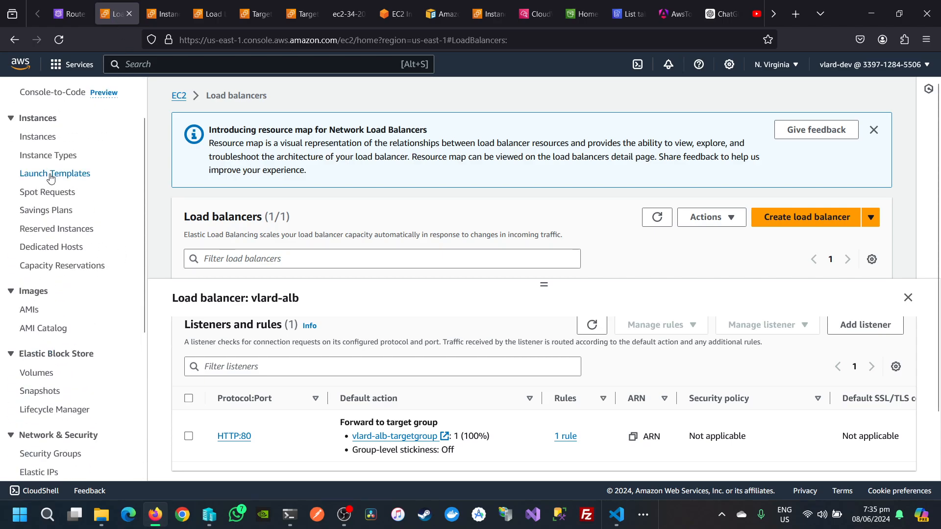
{"action": "scroll", "coordinate": [51, 178], "scroll_direction": "up", "scroll_amount": 2}
{"action": "left_click", "coordinate": [42, 196]}
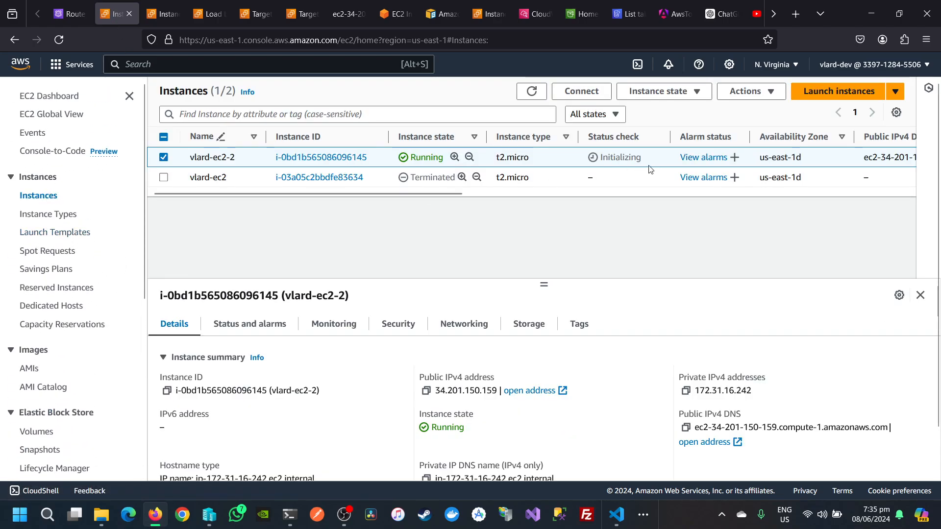
{"action": "left_click", "coordinate": [672, 94]}
{"action": "left_click", "coordinate": [674, 182]}
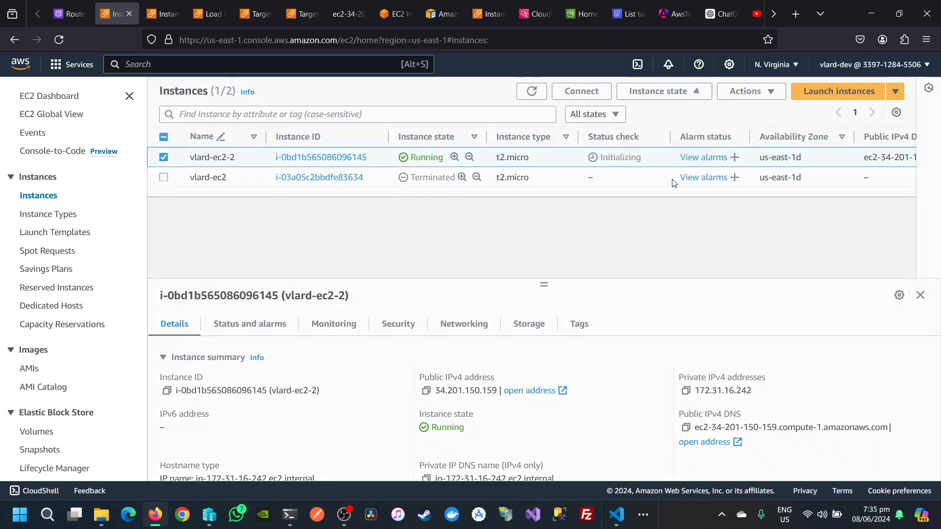
{"action": "left_click", "coordinate": [747, 378]}
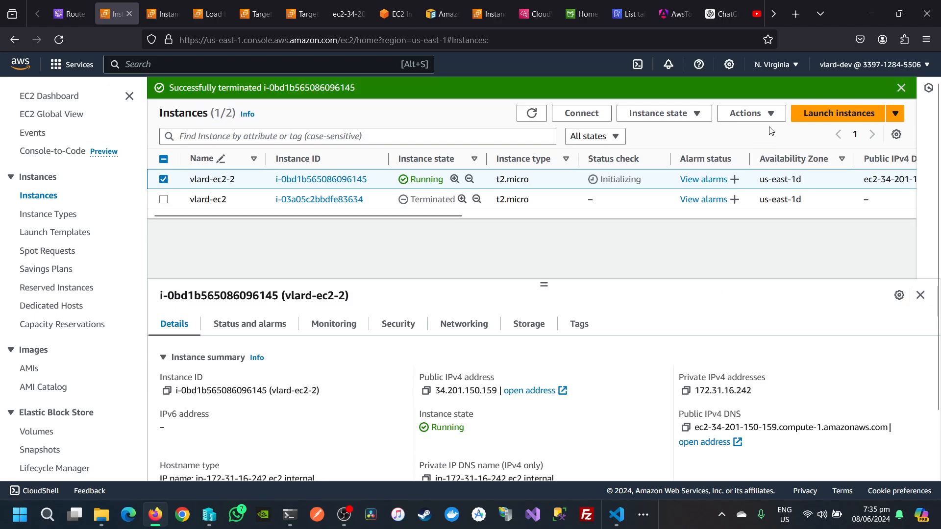
Step: Start launching a new EC2 instance and name it vlard-ec-3
{"action": "left_click", "coordinate": [826, 117]}
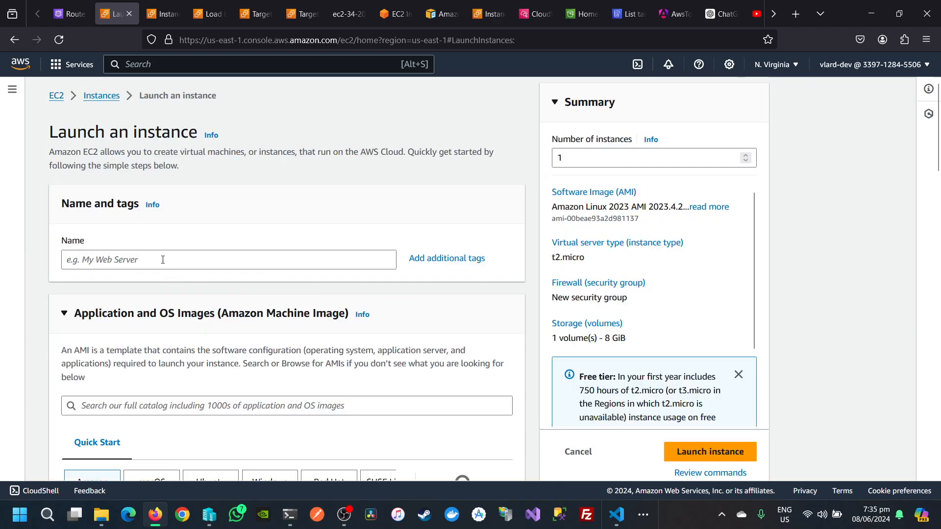
{"action": "left_click", "coordinate": [163, 259]}
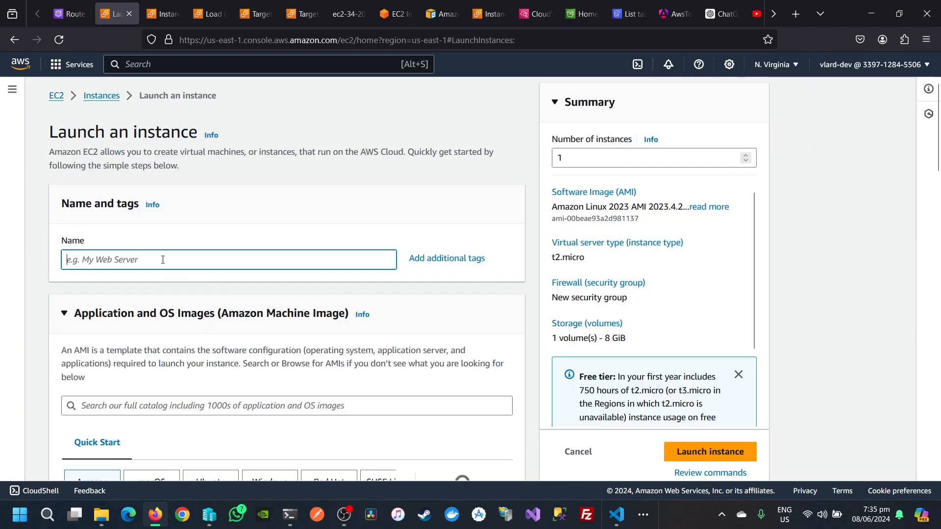
{"action": "type", "text": "vlard-"}
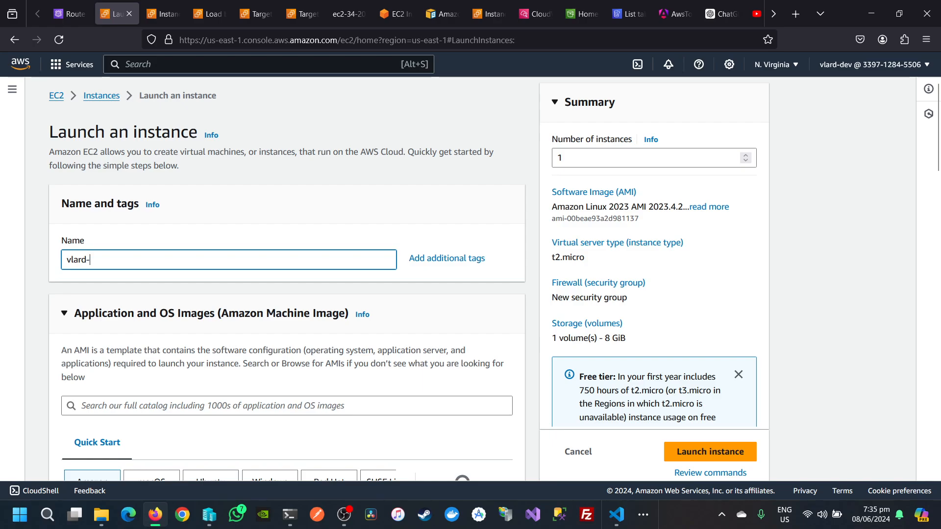
{"action": "type", "text": "ec-2"}
{"action": "key", "text": "BackSpace"}
{"action": "type", "text": "3"}
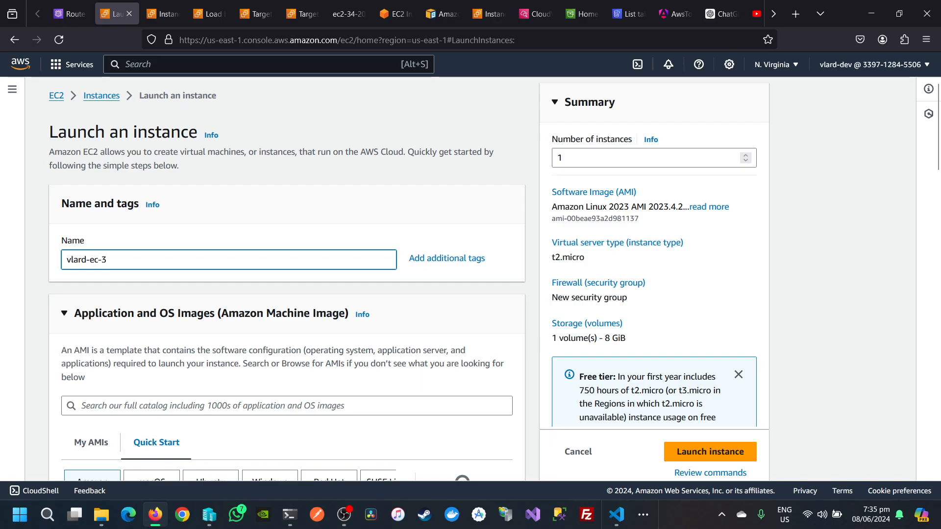
Step: Choose vlard-keypair as the login key pair for the new instance
{"action": "scroll", "coordinate": [151, 369], "scroll_direction": "down", "scroll_amount": 6}
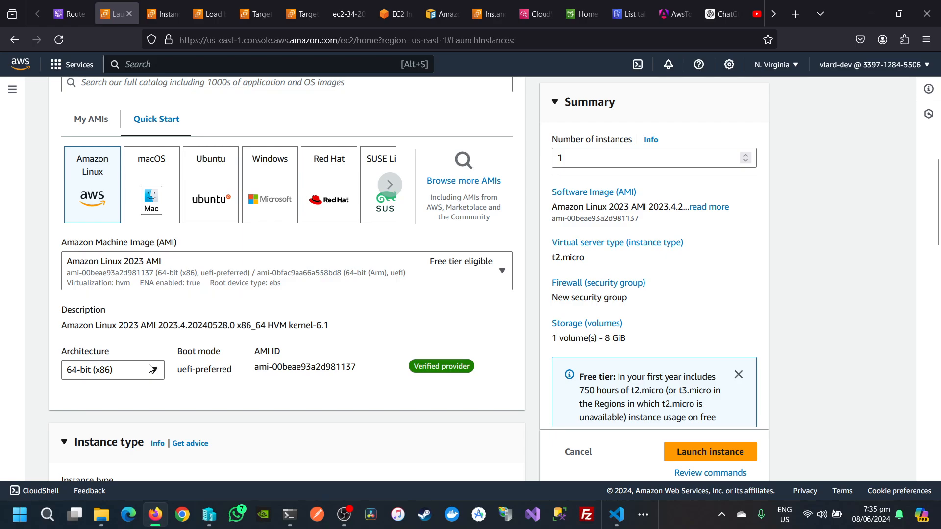
{"action": "scroll", "coordinate": [151, 369], "scroll_direction": "down", "scroll_amount": 7}
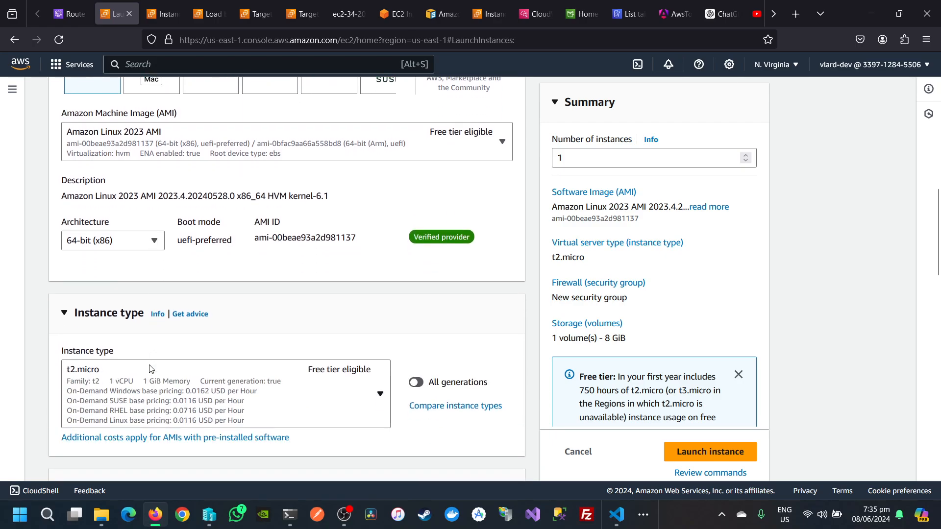
{"action": "left_click", "coordinate": [161, 325]}
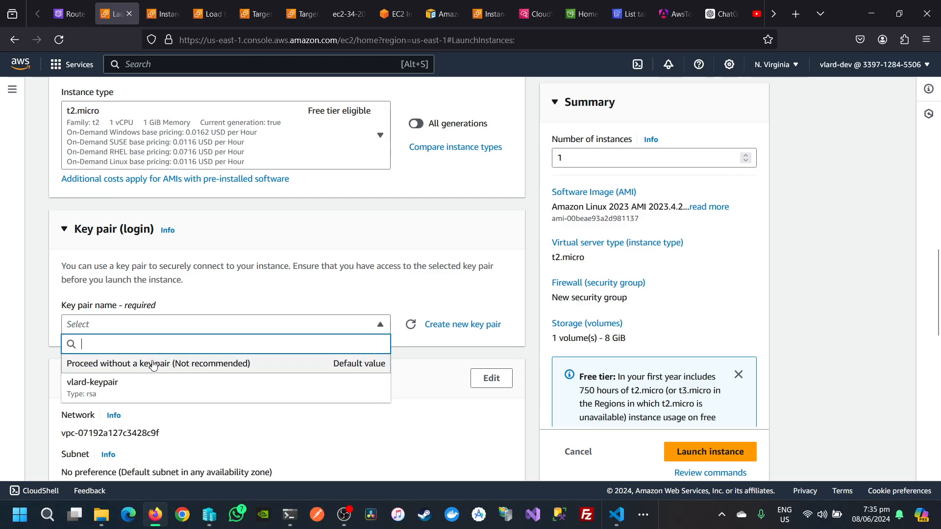
{"action": "left_click", "coordinate": [144, 387]}
{"action": "left_click", "coordinate": [144, 384]}
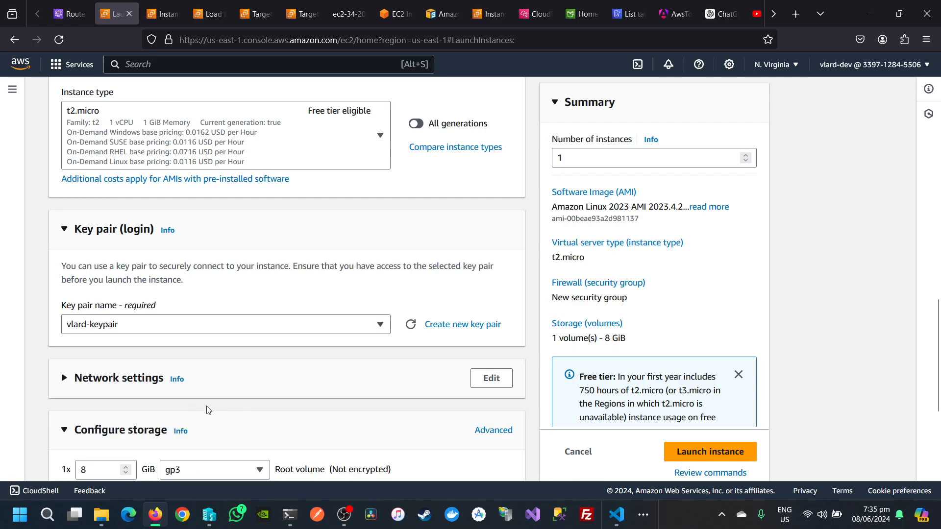
Step: Allow HTTP traffic from the internet in the new security group's rules under the network settings
{"action": "left_click", "coordinate": [131, 385]}
{"action": "scroll", "coordinate": [131, 385], "scroll_direction": "down", "scroll_amount": 5}
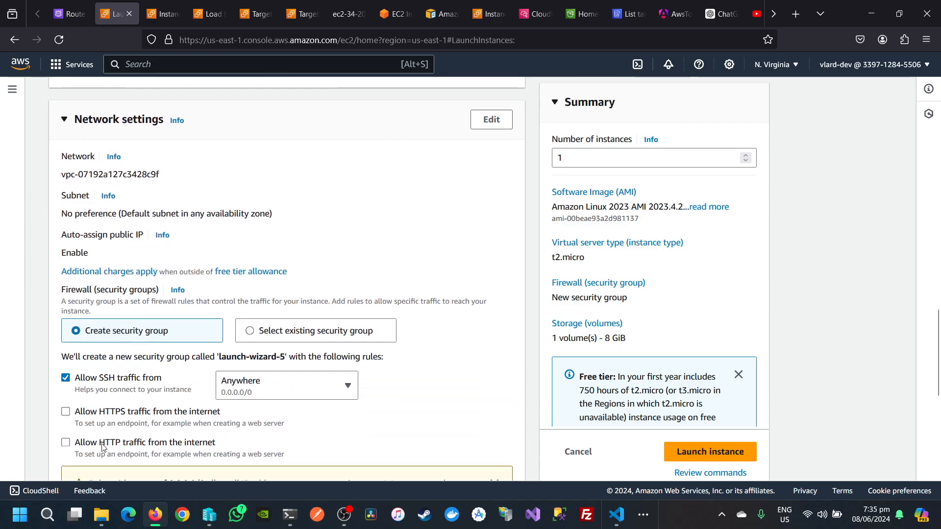
{"action": "left_click", "coordinate": [103, 445]}
Step: Copy the UserData bash script from readme.md in VS Code and paste it into the instance's user data under Advanced details
{"action": "scroll", "coordinate": [130, 401], "scroll_direction": "down", "scroll_amount": 7}
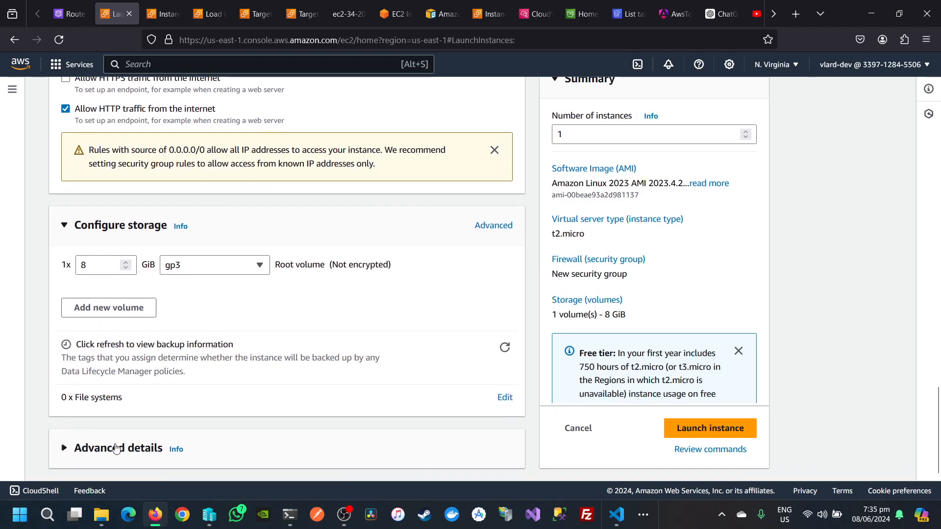
{"action": "left_click", "coordinate": [116, 448]}
{"action": "scroll", "coordinate": [116, 446], "scroll_direction": "down", "scroll_amount": 9}
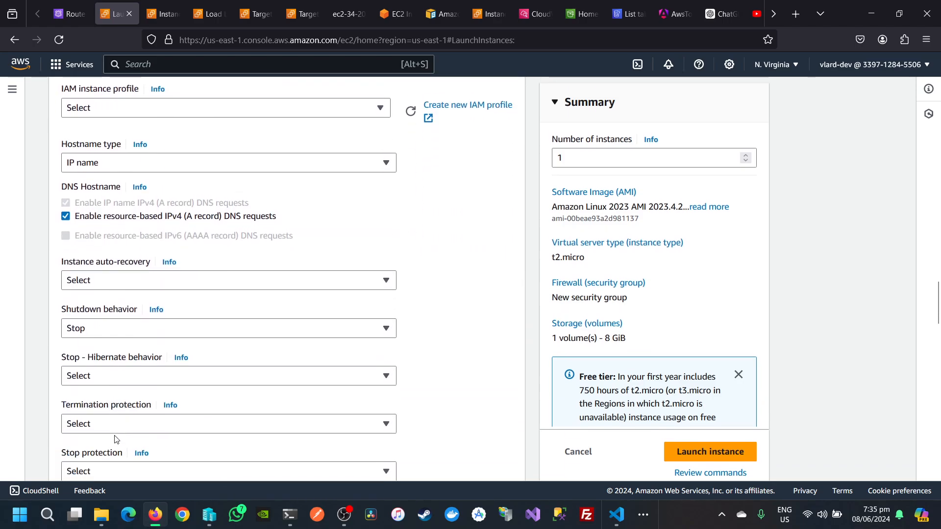
{"action": "scroll", "coordinate": [116, 439], "scroll_direction": "down", "scroll_amount": 15}
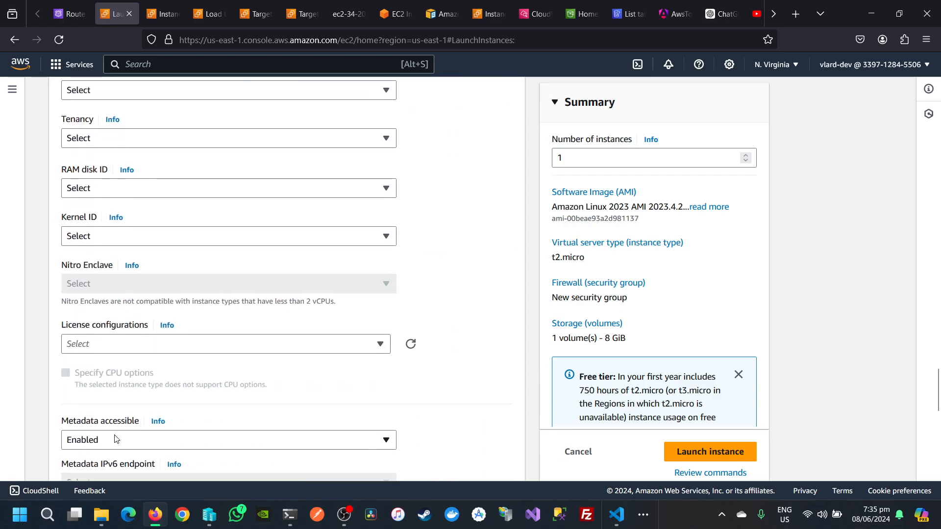
{"action": "scroll", "coordinate": [116, 439], "scroll_direction": "down", "scroll_amount": 10}
{"action": "left_click", "coordinate": [616, 514]}
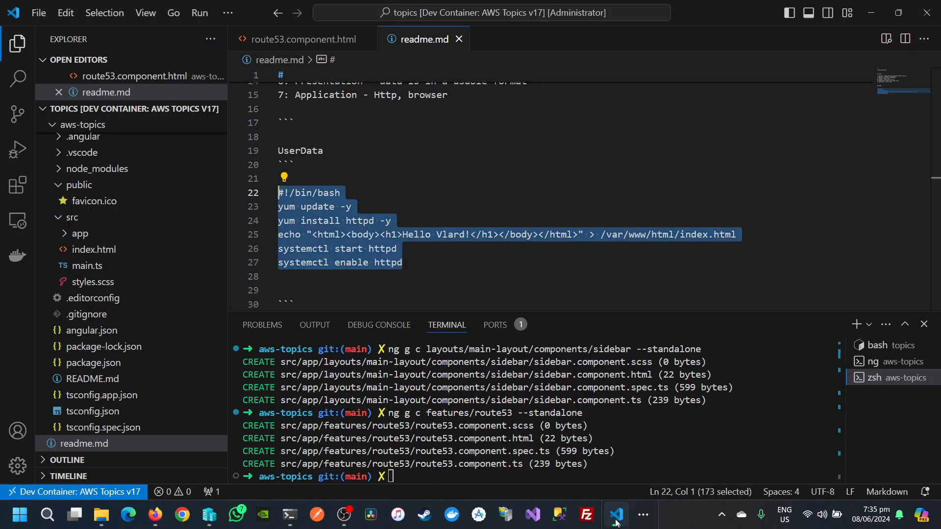
{"action": "left_click_drag", "start_coordinate": [411, 263], "coordinate": [243, 195]}
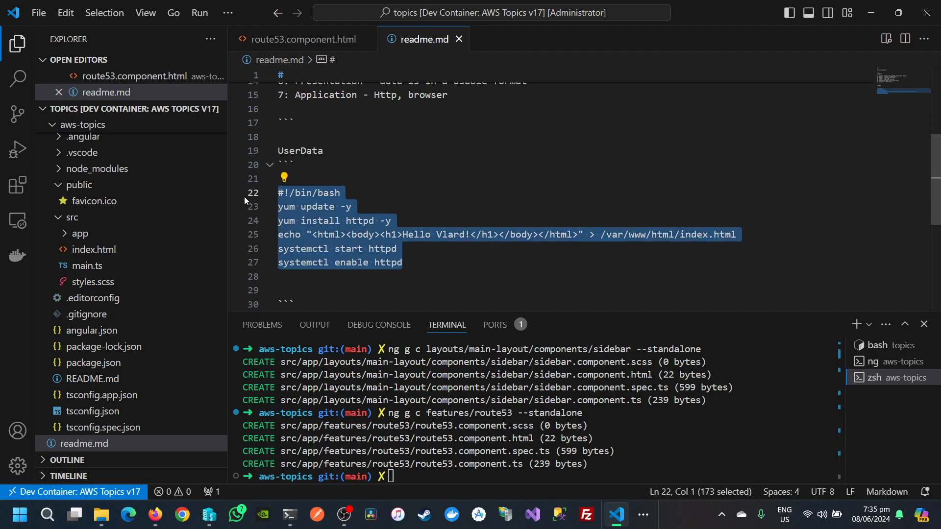
{"action": "key", "text": "ctrl+c"}
{"action": "key", "text": "alt+Tab"}
{"action": "left_click", "coordinate": [126, 315]}
{"action": "key", "text": "ctrl+v"}
Step: Switch the firewall setting to an existing security group and assign vlard-sg-basic to the instance
{"action": "scroll", "coordinate": [402, 333], "scroll_direction": "up", "scroll_amount": 4}
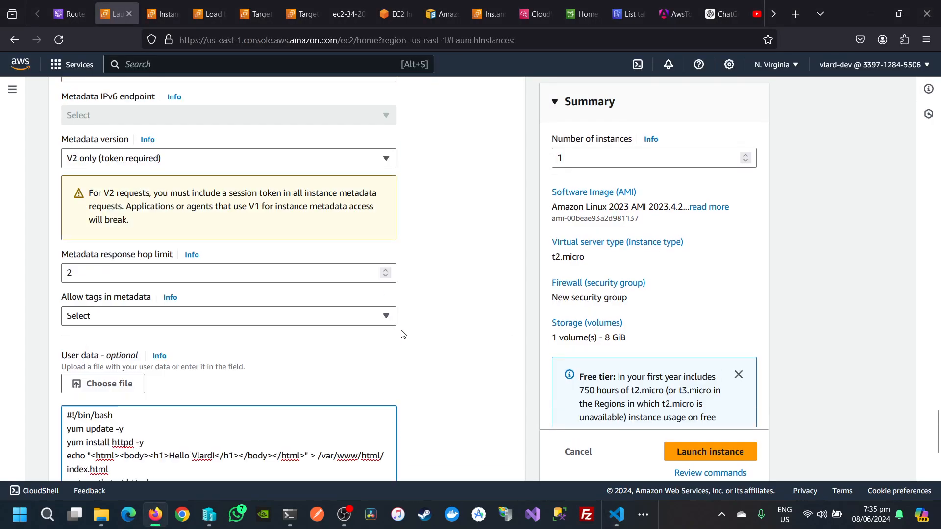
{"action": "scroll", "coordinate": [402, 333], "scroll_direction": "up", "scroll_amount": 12}
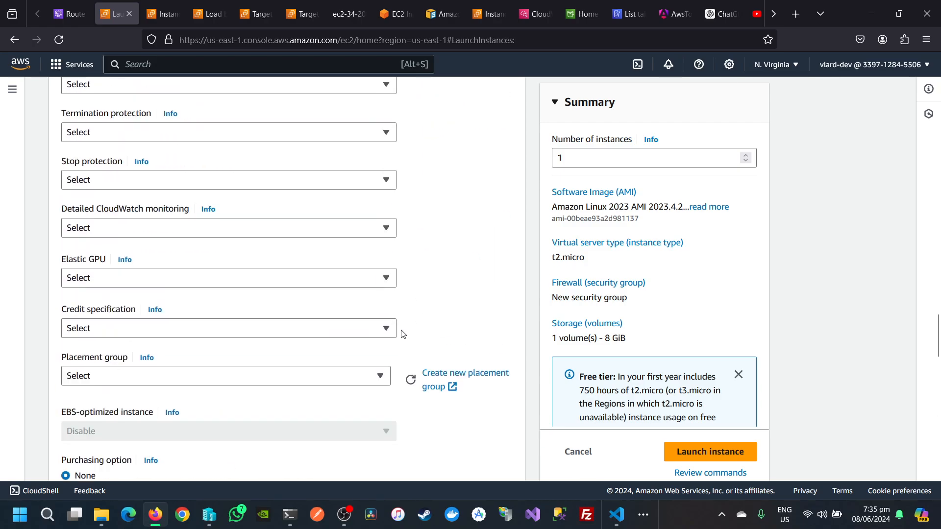
{"action": "scroll", "coordinate": [401, 333], "scroll_direction": "up", "scroll_amount": 5}
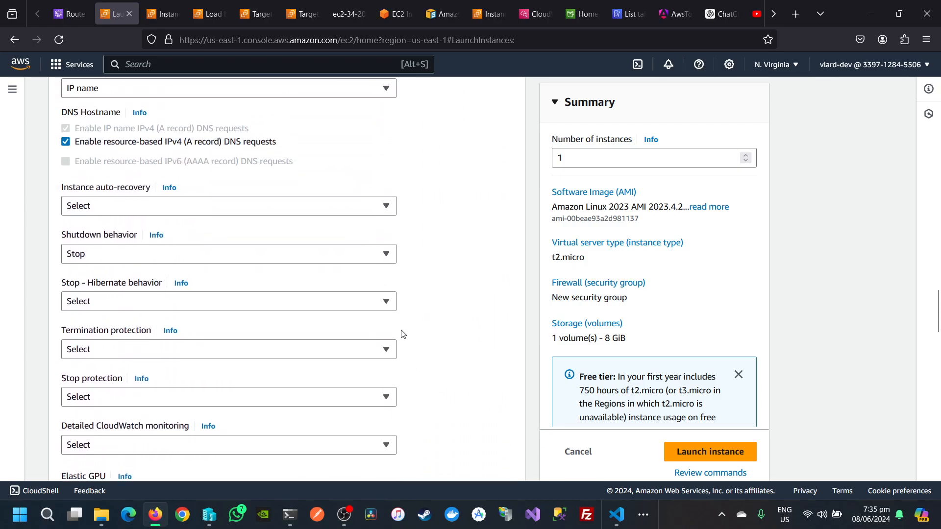
{"action": "scroll", "coordinate": [402, 334], "scroll_direction": "up", "scroll_amount": 4}
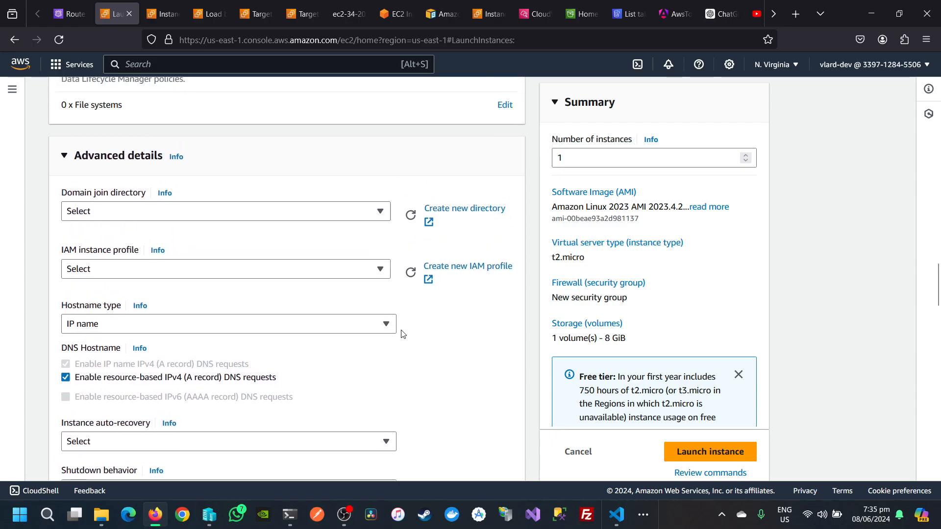
{"action": "scroll", "coordinate": [402, 334], "scroll_direction": "up", "scroll_amount": 1}
{"action": "scroll", "coordinate": [402, 334], "scroll_direction": "up", "scroll_amount": 6}
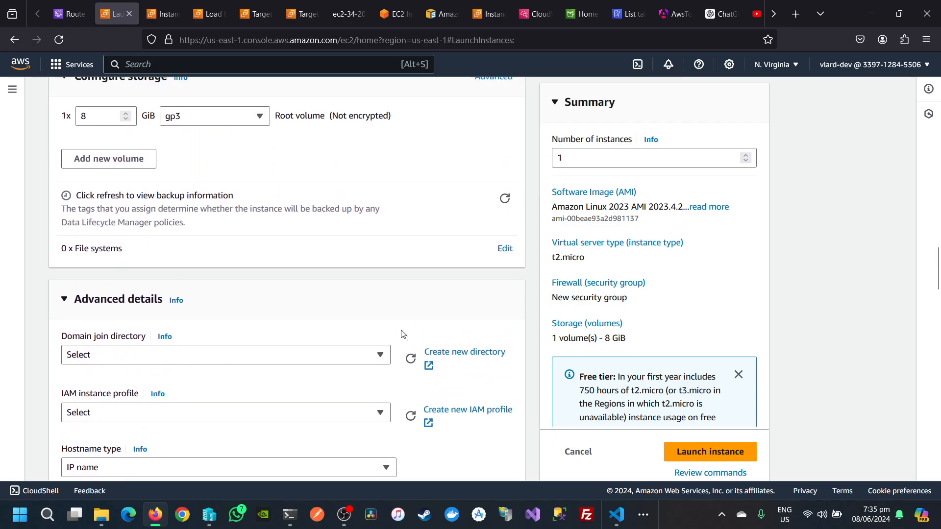
{"action": "scroll", "coordinate": [402, 333], "scroll_direction": "up", "scroll_amount": 1}
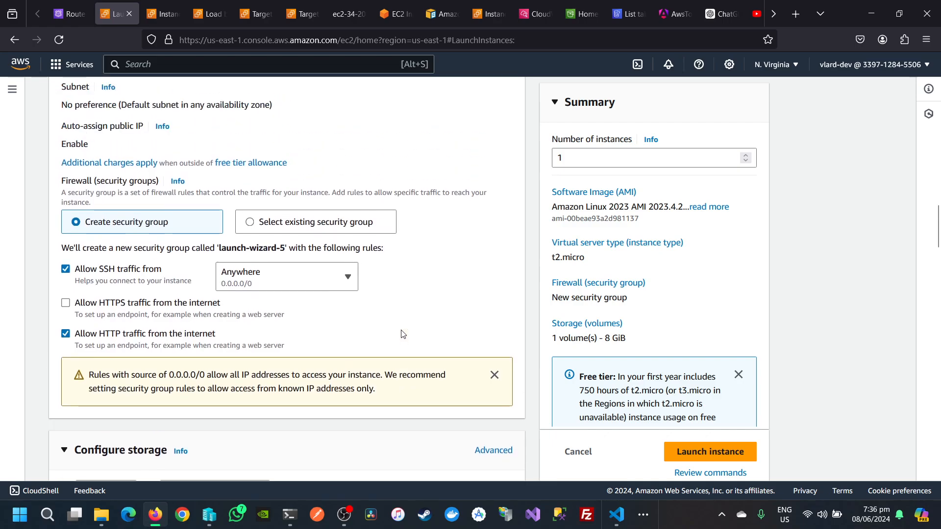
{"action": "scroll", "coordinate": [402, 334], "scroll_direction": "up", "scroll_amount": 1}
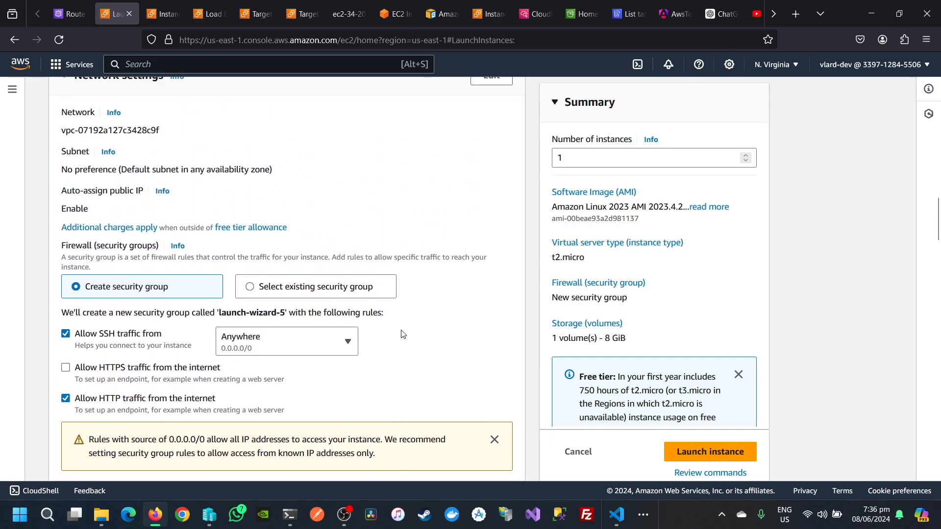
{"action": "left_click", "coordinate": [315, 289]}
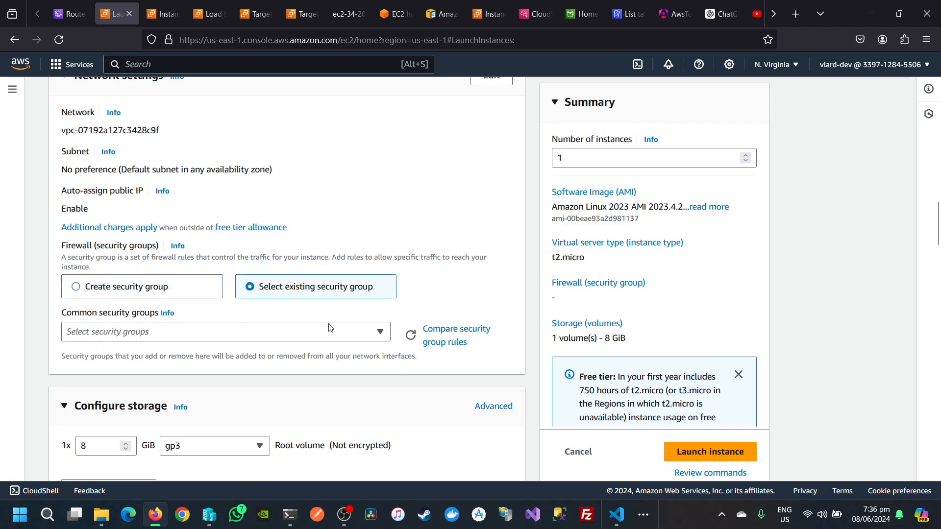
{"action": "left_click", "coordinate": [340, 334]}
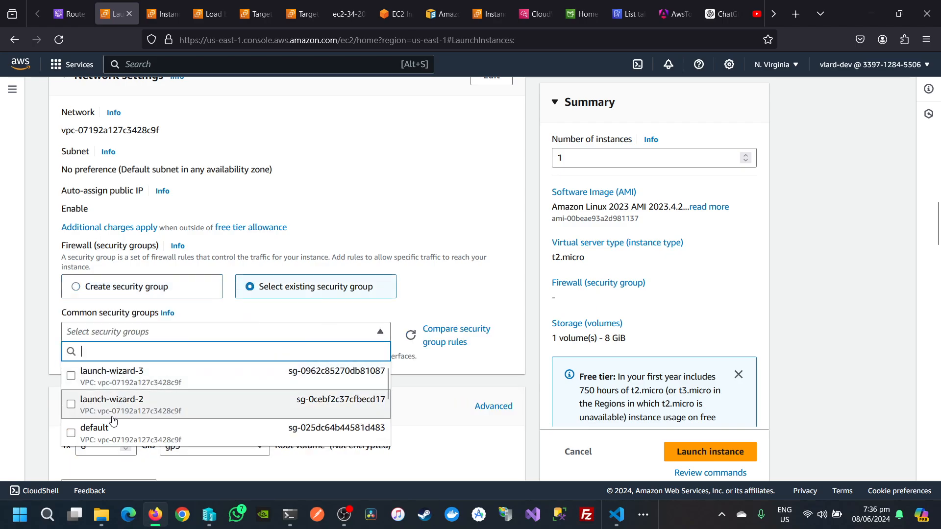
{"action": "scroll", "coordinate": [118, 417], "scroll_direction": "down", "scroll_amount": 3}
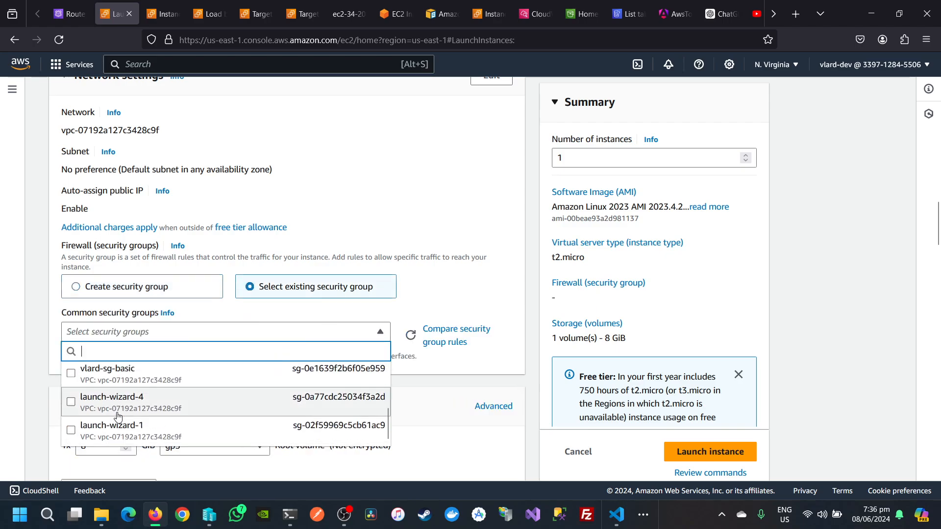
{"action": "left_click", "coordinate": [72, 377]}
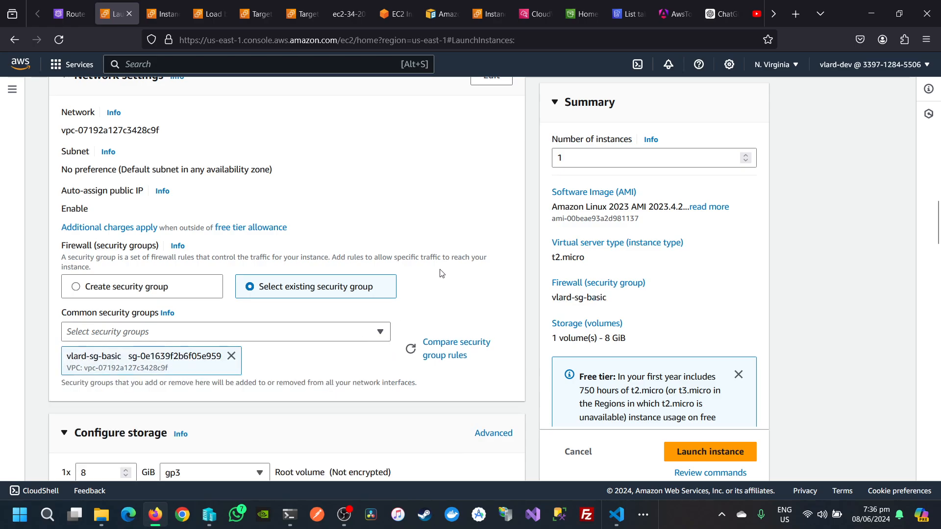
Step: Review the launch configuration for vlard-ec-3, from the name and AMI through the advanced details and user data script
{"action": "scroll", "coordinate": [440, 273], "scroll_direction": "up", "scroll_amount": 3}
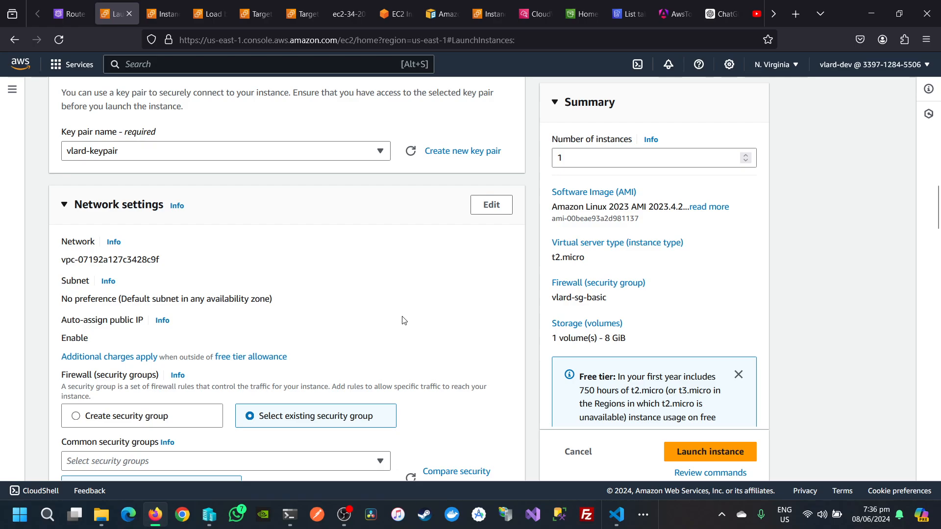
{"action": "scroll", "coordinate": [403, 320], "scroll_direction": "up", "scroll_amount": 5}
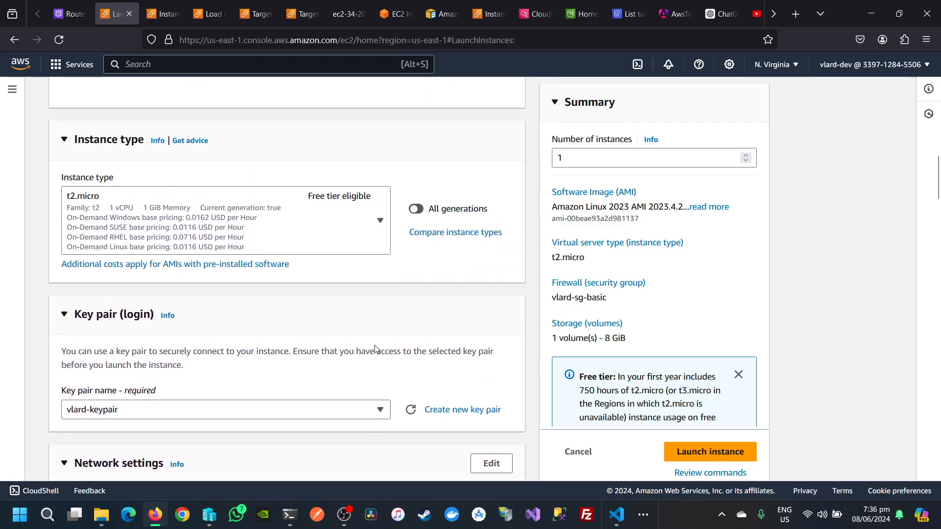
{"action": "scroll", "coordinate": [377, 349], "scroll_direction": "up", "scroll_amount": 4}
{"action": "scroll", "coordinate": [376, 349], "scroll_direction": "up", "scroll_amount": 8}
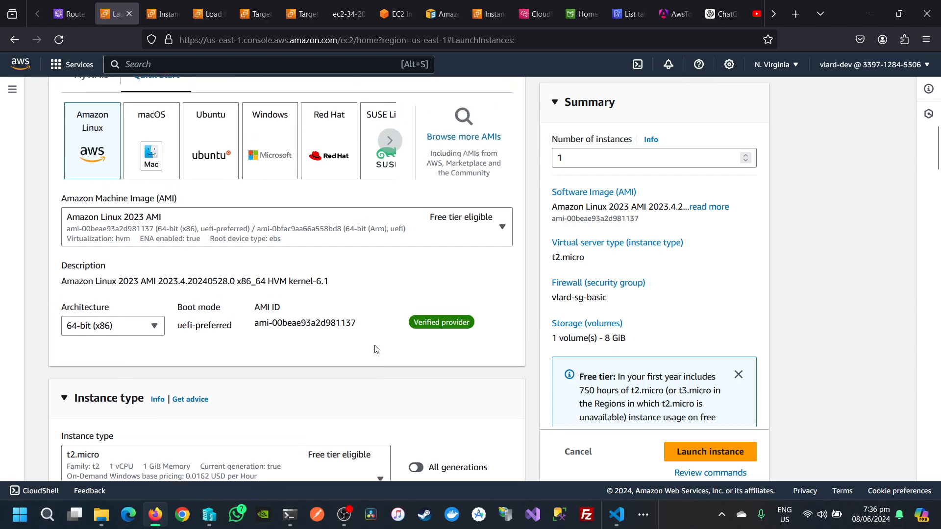
{"action": "scroll", "coordinate": [376, 348], "scroll_direction": "up", "scroll_amount": 1}
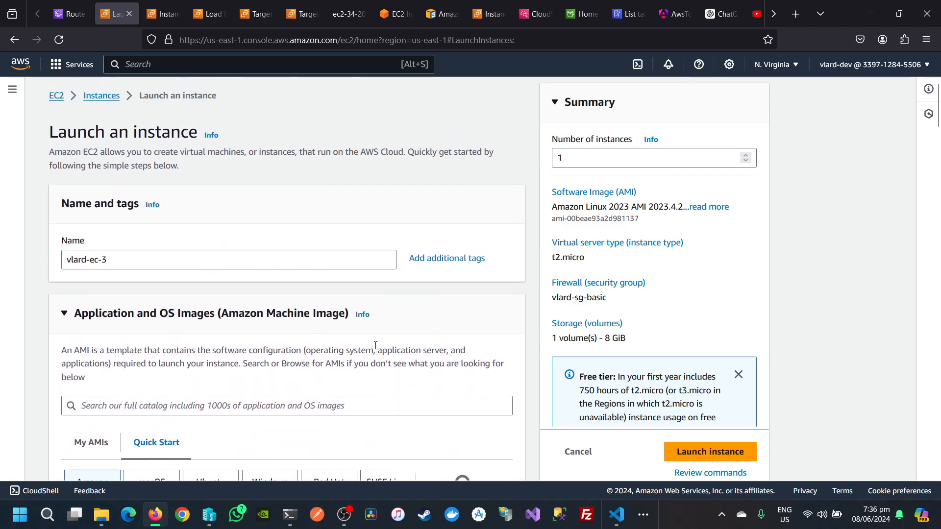
{"action": "scroll", "coordinate": [375, 345], "scroll_direction": "down", "scroll_amount": 10}
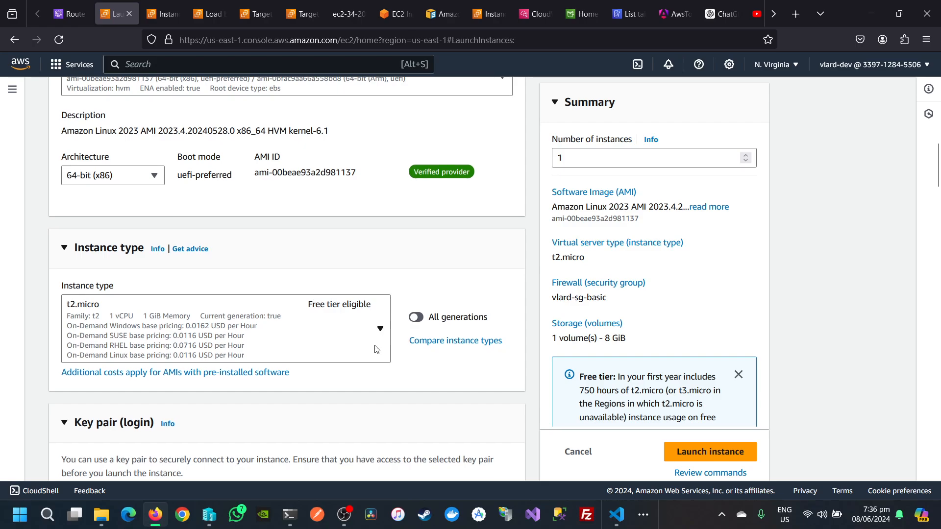
{"action": "scroll", "coordinate": [377, 349], "scroll_direction": "down", "scroll_amount": 7}
{"action": "scroll", "coordinate": [376, 349], "scroll_direction": "down", "scroll_amount": 8}
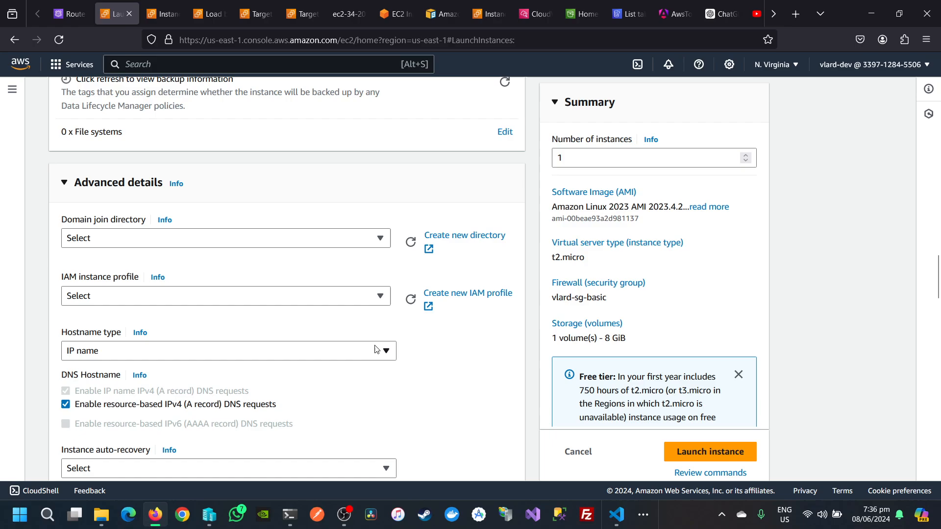
{"action": "scroll", "coordinate": [376, 349], "scroll_direction": "down", "scroll_amount": 3}
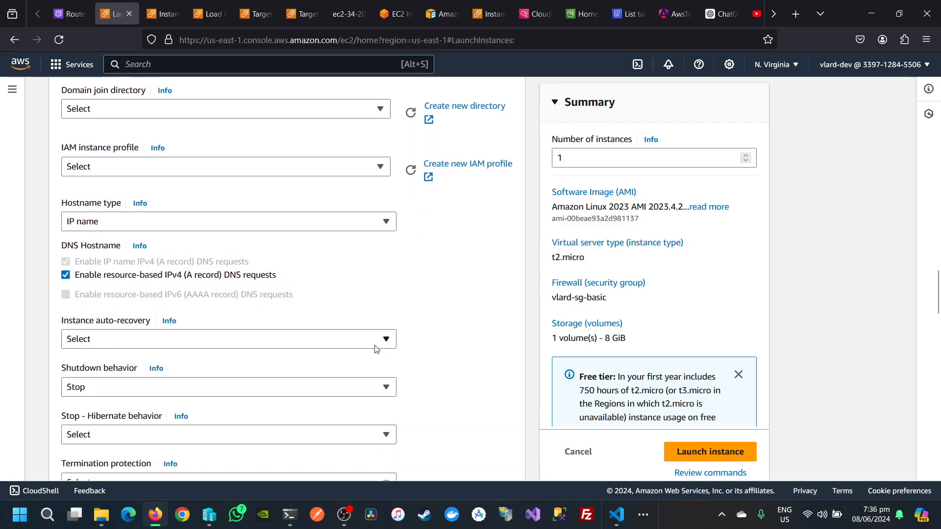
{"action": "scroll", "coordinate": [377, 349], "scroll_direction": "down", "scroll_amount": 7}
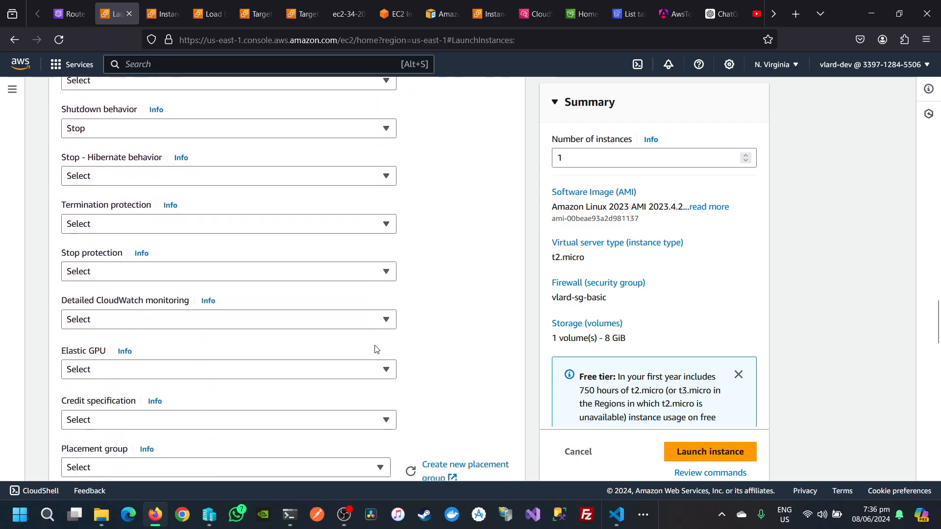
{"action": "scroll", "coordinate": [376, 349], "scroll_direction": "down", "scroll_amount": 9}
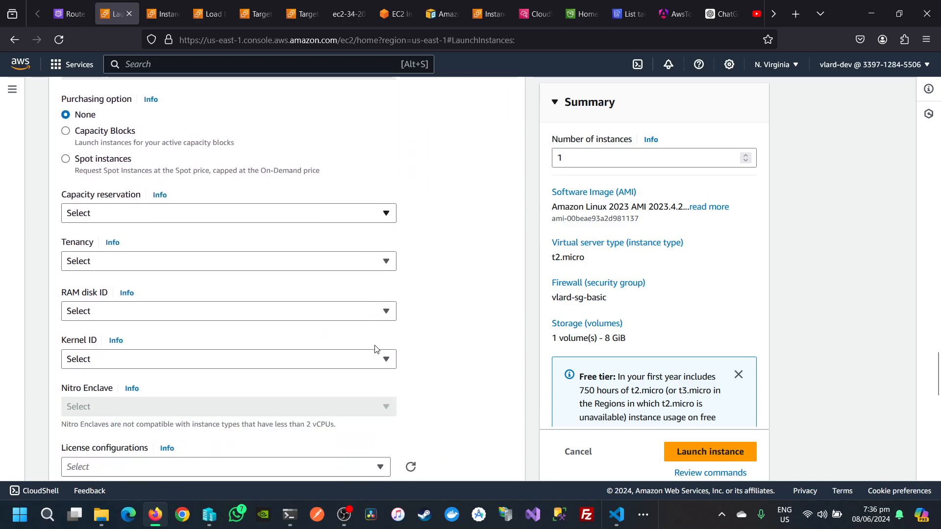
{"action": "scroll", "coordinate": [377, 349], "scroll_direction": "down", "scroll_amount": 9}
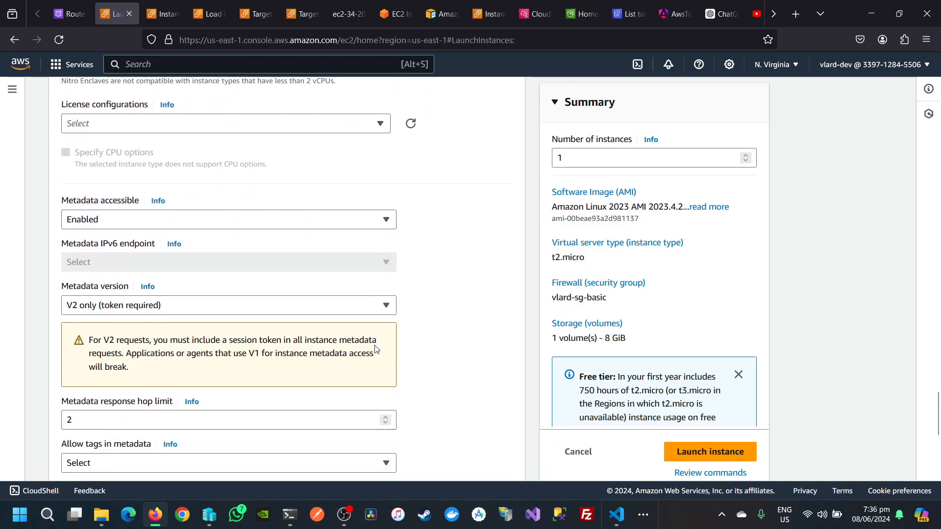
{"action": "scroll", "coordinate": [377, 349], "scroll_direction": "down", "scroll_amount": 3}
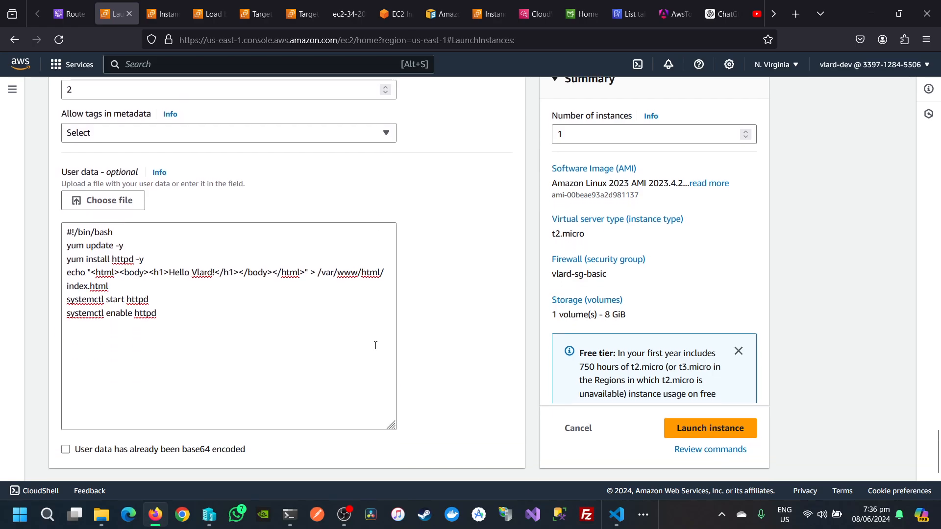
Step: Open the new instance's network settings for editing
{"action": "scroll", "coordinate": [375, 346], "scroll_direction": "up", "scroll_amount": 20}
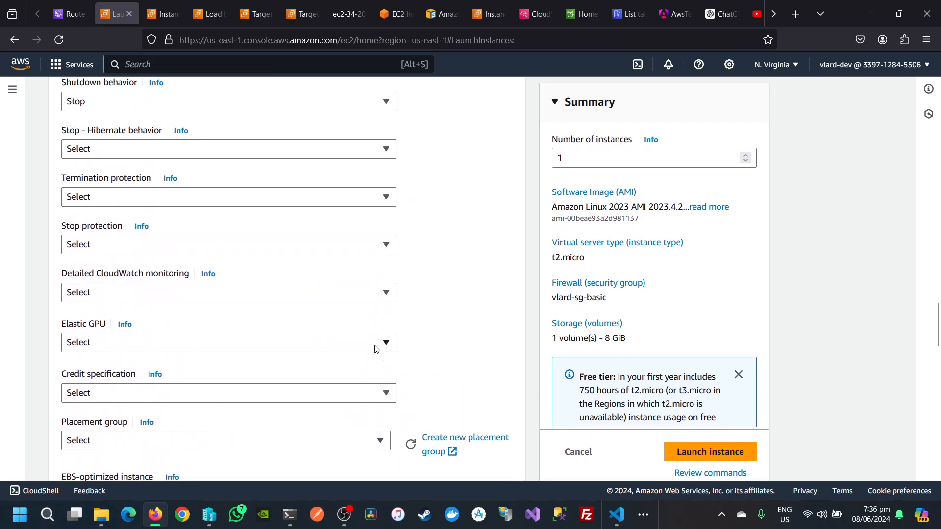
{"action": "scroll", "coordinate": [375, 349], "scroll_direction": "up", "scroll_amount": 10}
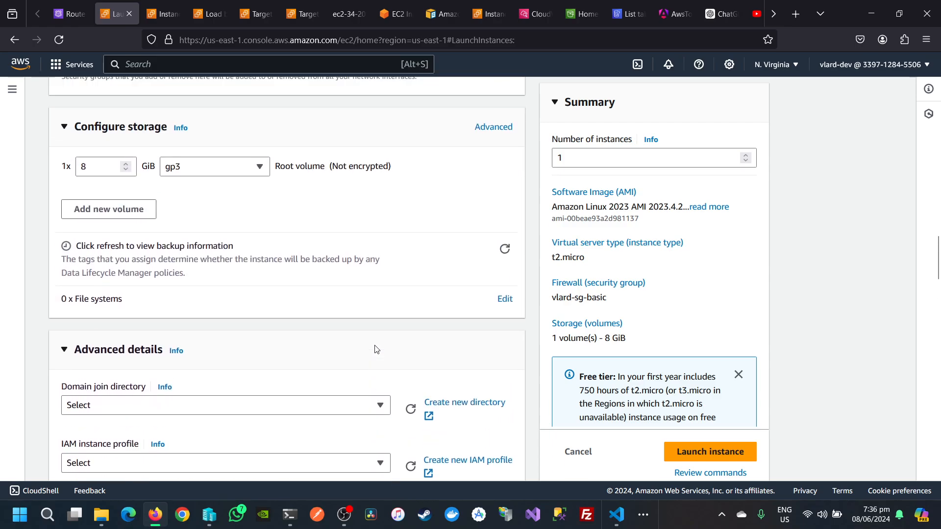
{"action": "scroll", "coordinate": [376, 349], "scroll_direction": "up", "scroll_amount": 5}
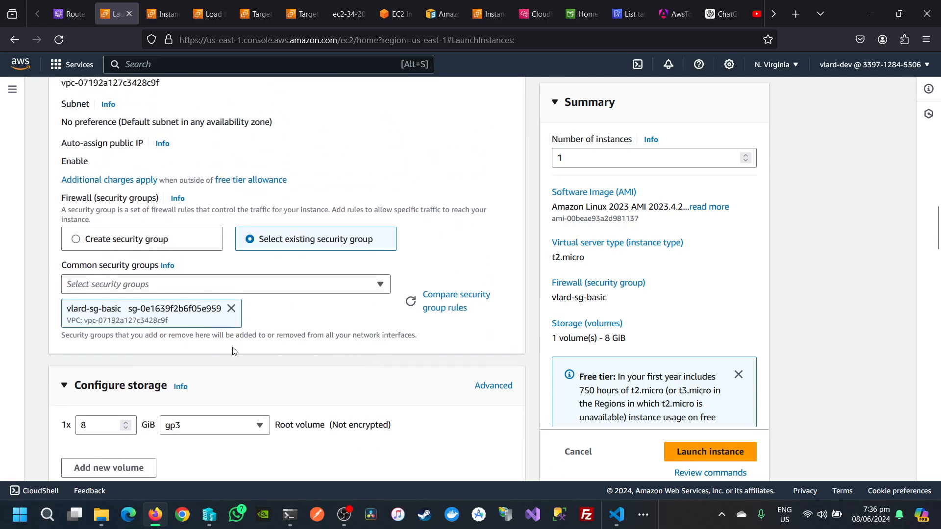
{"action": "scroll", "coordinate": [102, 329], "scroll_direction": "up", "scroll_amount": 3}
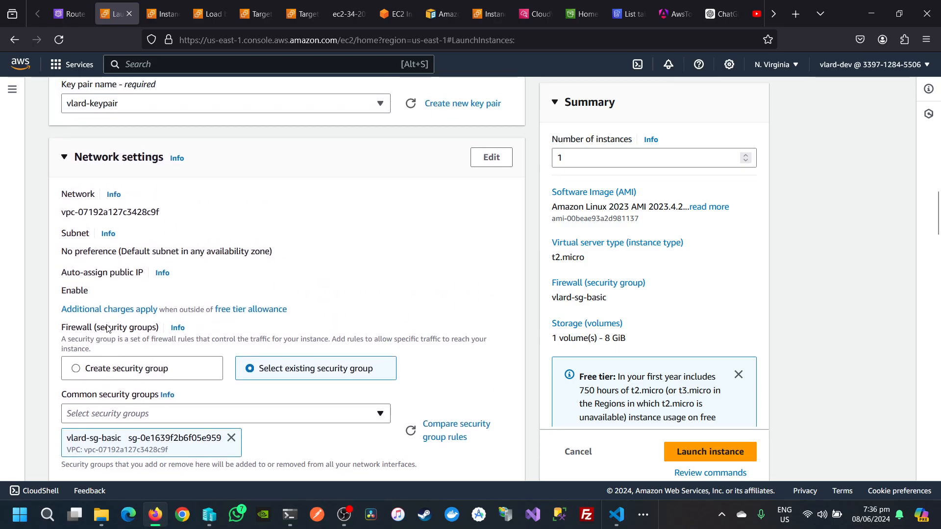
{"action": "scroll", "coordinate": [108, 328], "scroll_direction": "up", "scroll_amount": 1}
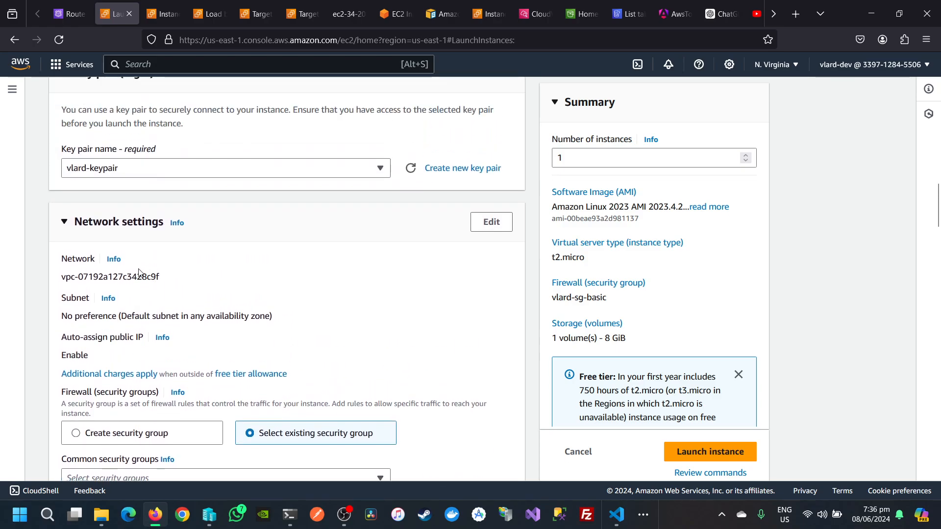
{"action": "left_click", "coordinate": [478, 224]}
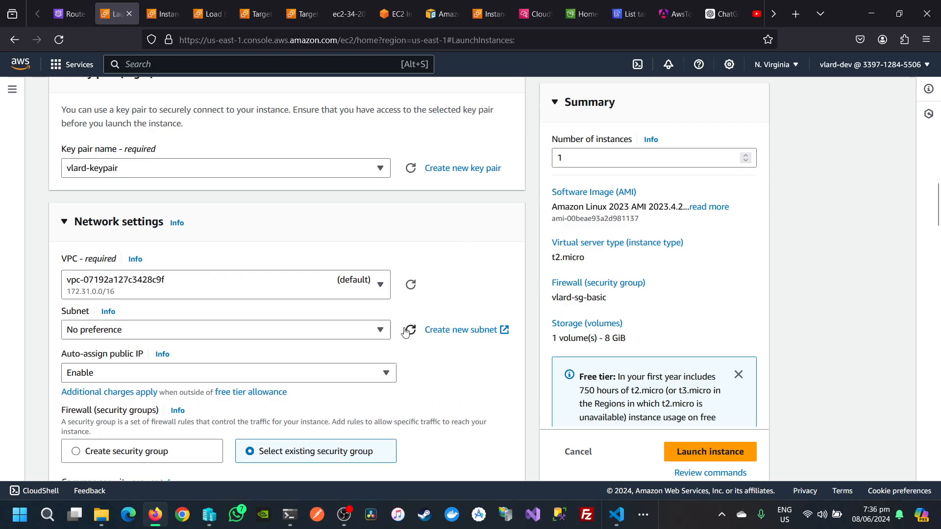
Step: Examine the VPC, subnet, public IP and security group options in the instance's network settings
{"action": "scroll", "coordinate": [310, 351], "scroll_direction": "down", "scroll_amount": 3}
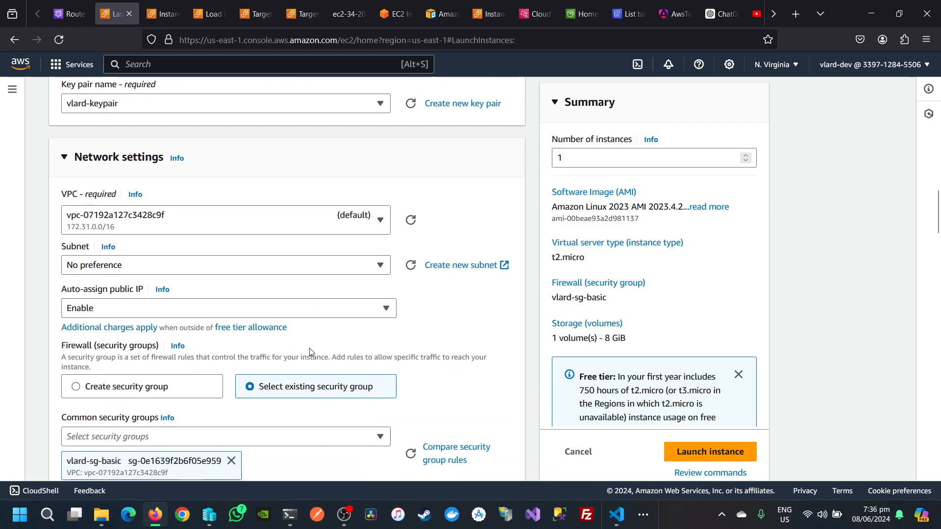
{"action": "left_click", "coordinate": [338, 273]}
{"action": "left_click", "coordinate": [338, 273]}
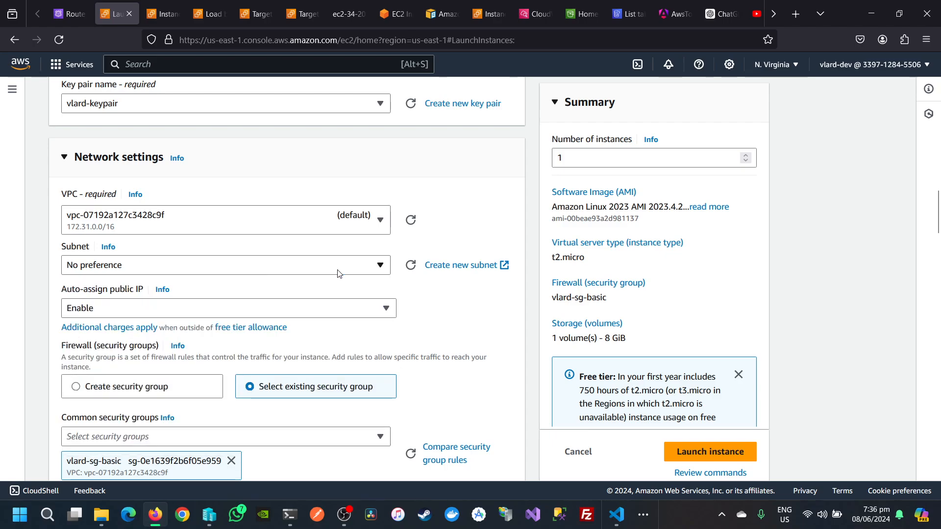
{"action": "scroll", "coordinate": [345, 300], "scroll_direction": "down", "scroll_amount": 3}
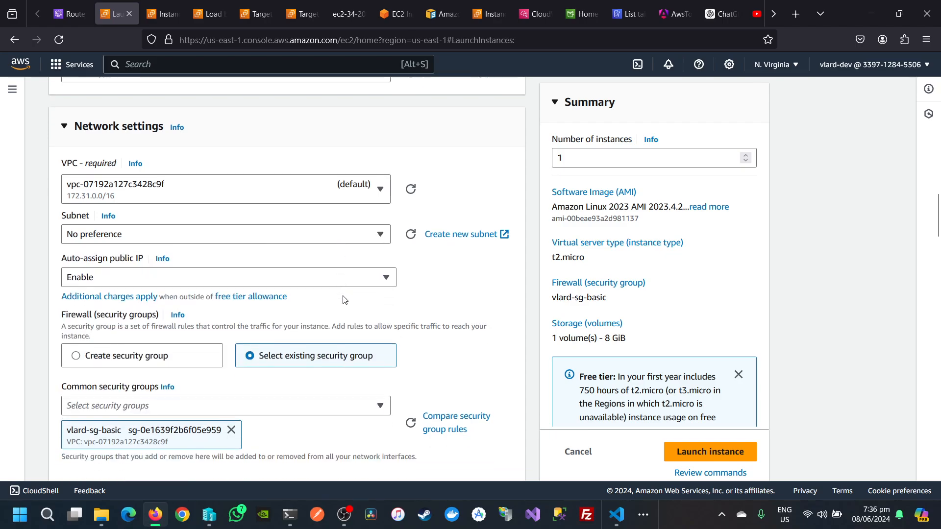
{"action": "scroll", "coordinate": [344, 295], "scroll_direction": "down", "scroll_amount": 3}
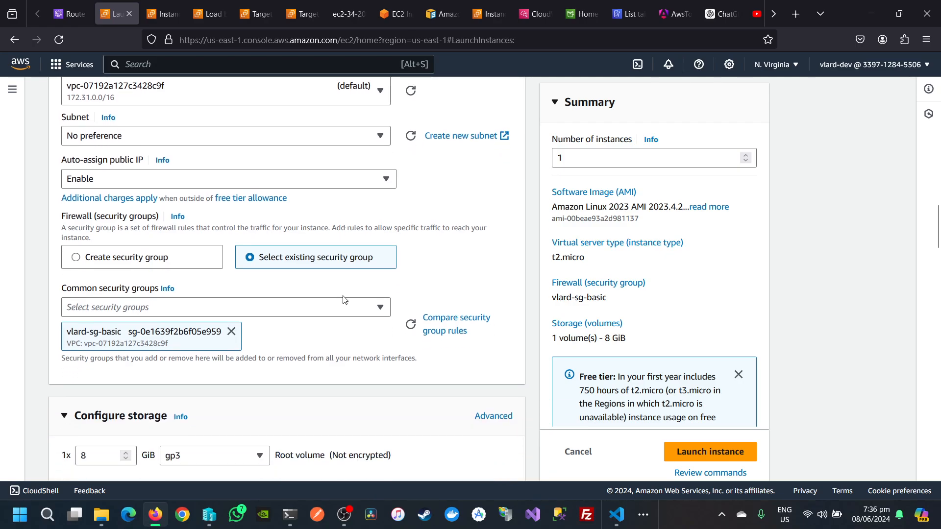
{"action": "scroll", "coordinate": [345, 300], "scroll_direction": "up", "scroll_amount": 3}
{"action": "scroll", "coordinate": [343, 296], "scroll_direction": "up", "scroll_amount": 3}
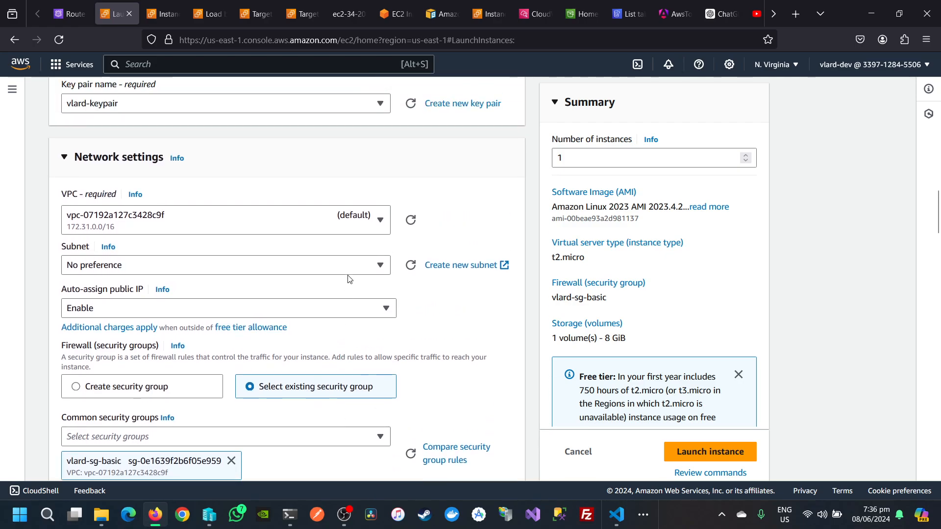
{"action": "left_click", "coordinate": [346, 226]}
{"action": "left_click", "coordinate": [346, 225]}
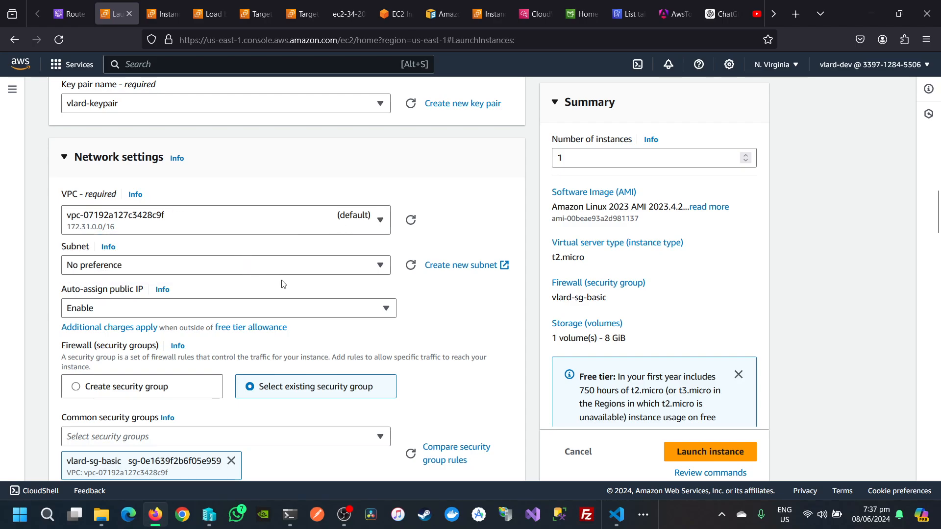
{"action": "left_click", "coordinate": [318, 270]}
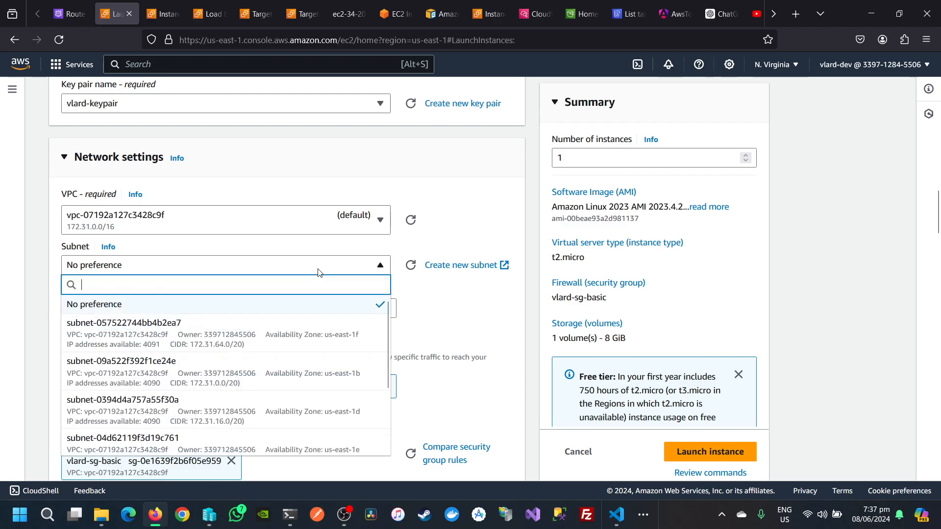
{"action": "left_click", "coordinate": [445, 266]}
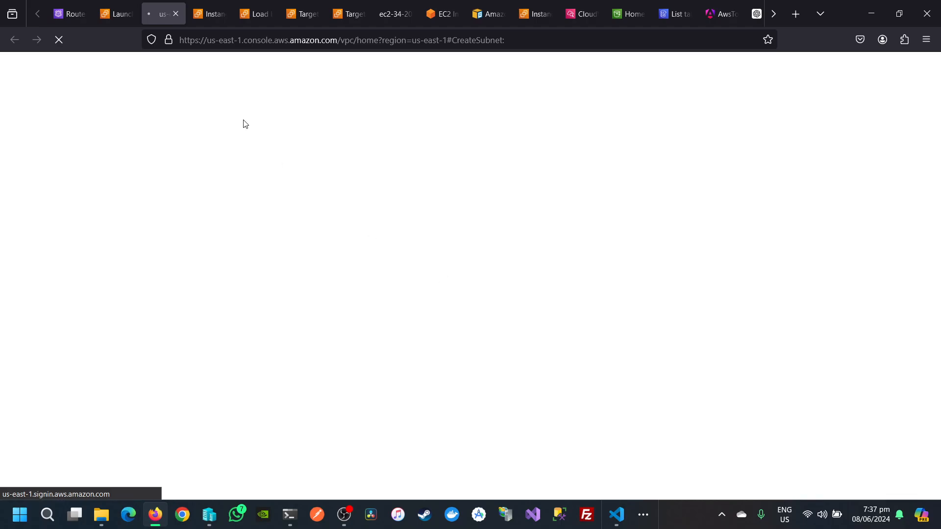
{"action": "left_click", "coordinate": [176, 15]}
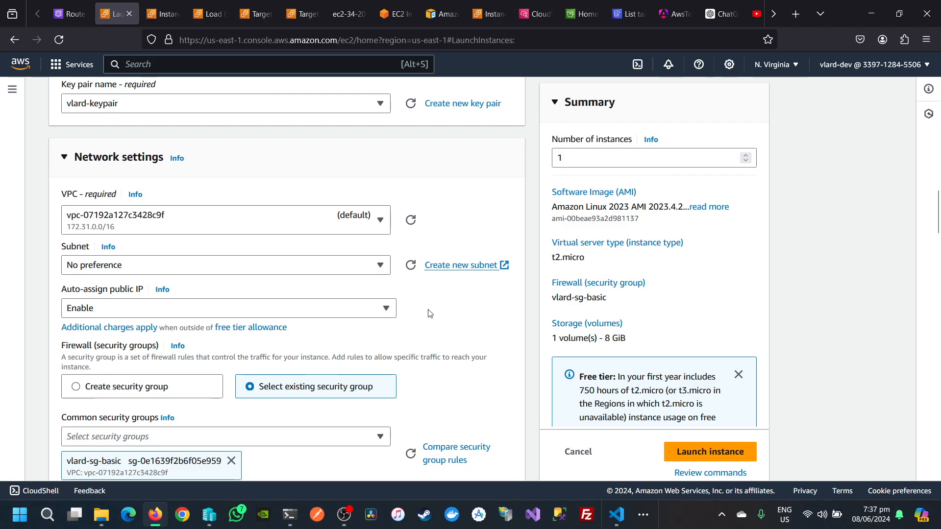
Step: Set the instance's subnet to subnet-0adb79bcdad51a854 in Availability Zone us-east-1a
{"action": "scroll", "coordinate": [430, 314], "scroll_direction": "down", "scroll_amount": 1}
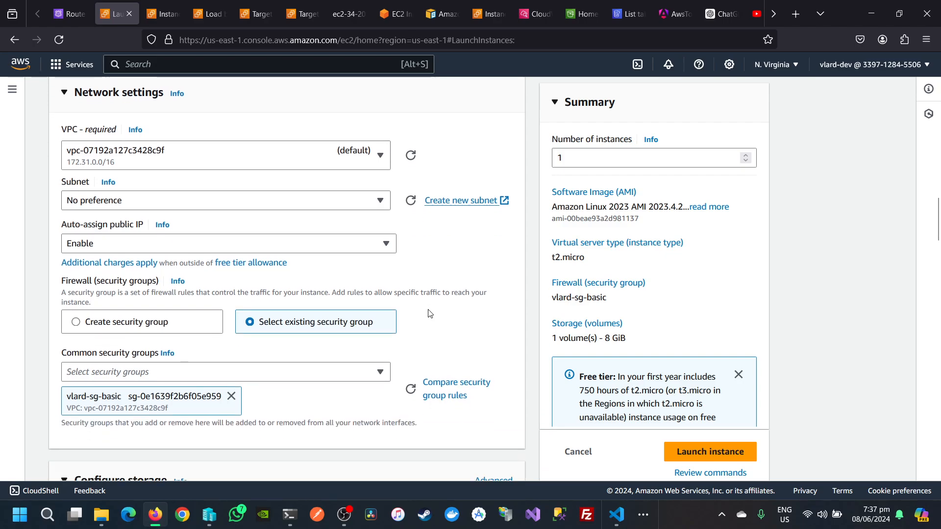
{"action": "scroll", "coordinate": [430, 314], "scroll_direction": "up", "scroll_amount": 1}
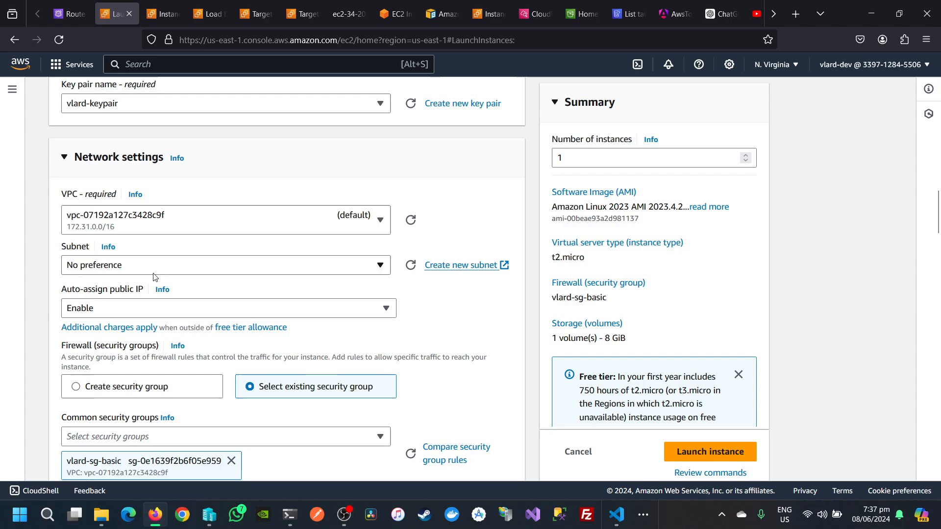
{"action": "left_click", "coordinate": [141, 265]}
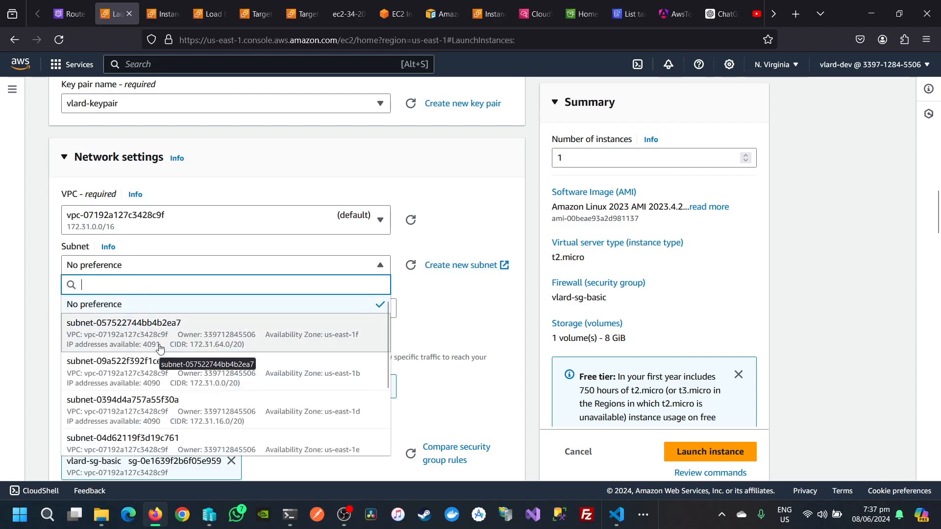
{"action": "scroll", "coordinate": [186, 360], "scroll_direction": "down", "scroll_amount": 1}
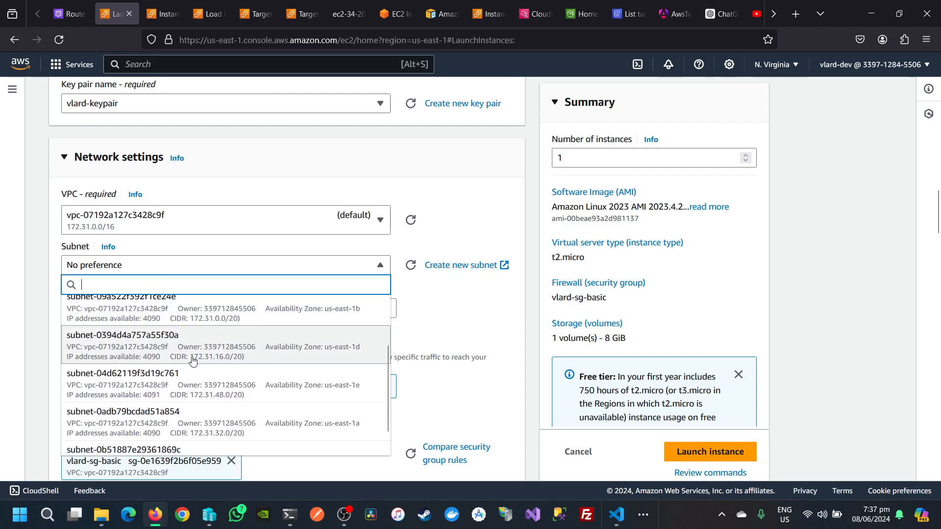
{"action": "scroll", "coordinate": [228, 392], "scroll_direction": "down", "scroll_amount": 1}
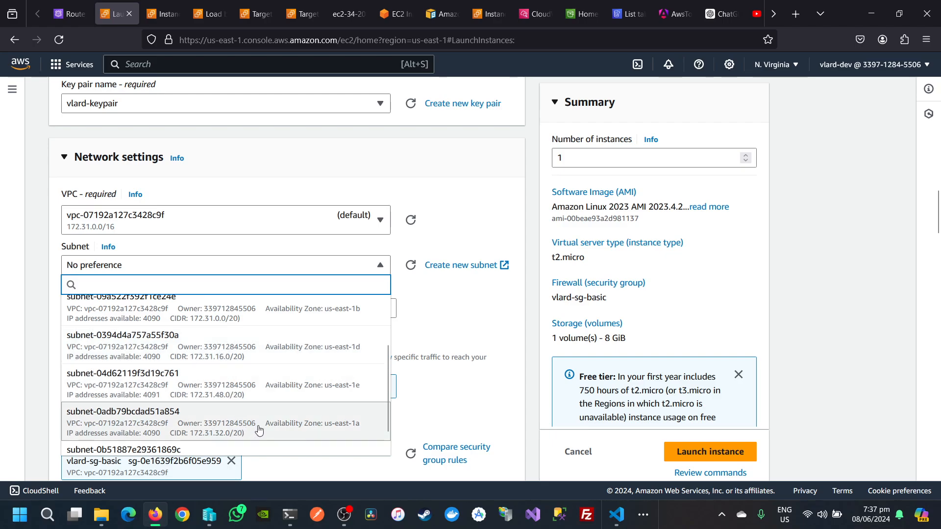
{"action": "left_click", "coordinate": [349, 430]}
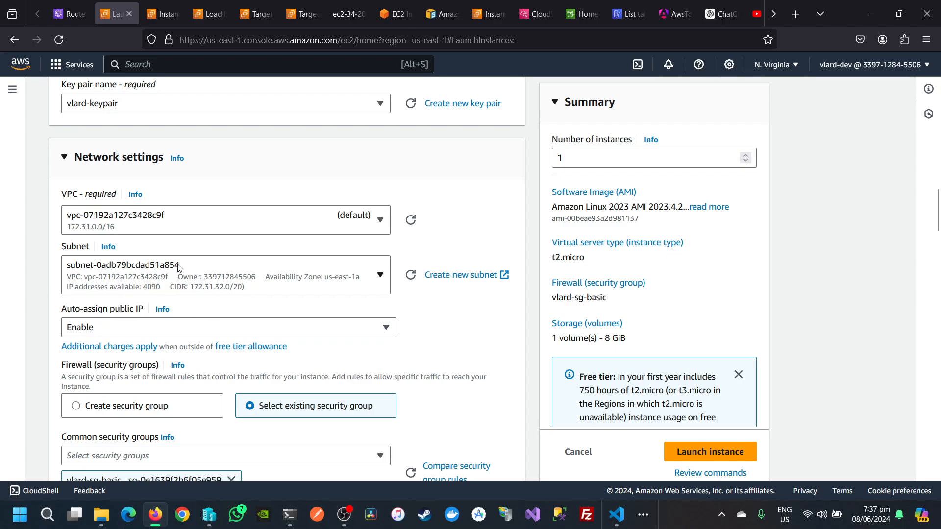
Step: Check the user data script at the end of the advanced details and launch the vlard-ec-3 instance
{"action": "scroll", "coordinate": [248, 402], "scroll_direction": "down", "scroll_amount": 15}
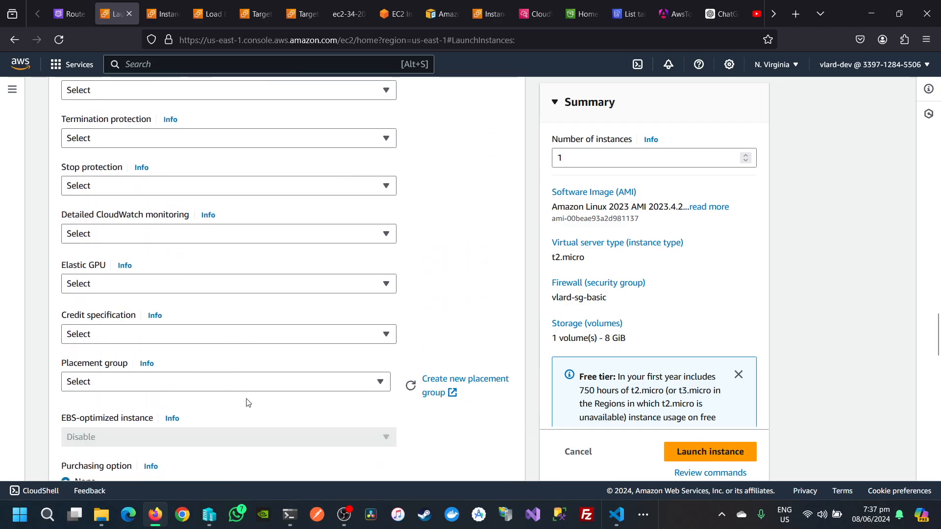
{"action": "scroll", "coordinate": [248, 403], "scroll_direction": "down", "scroll_amount": 15}
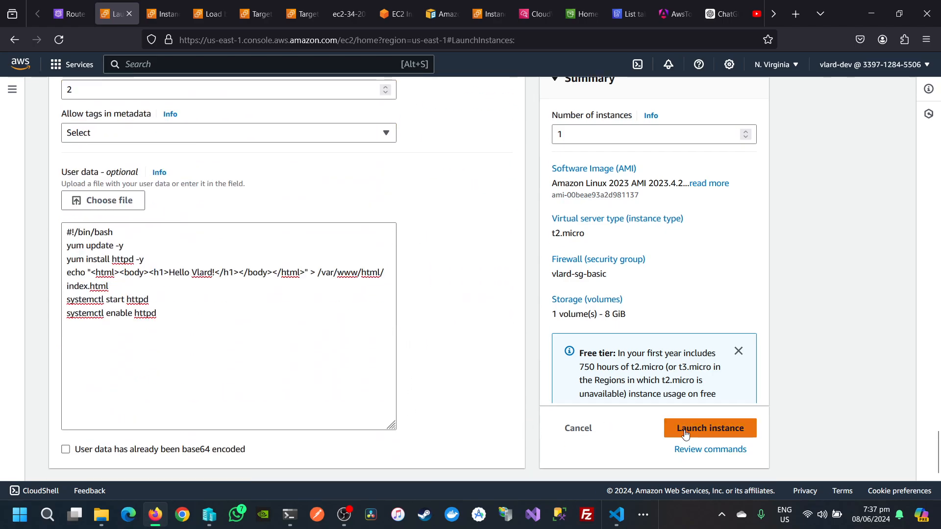
{"action": "left_click", "coordinate": [685, 433]}
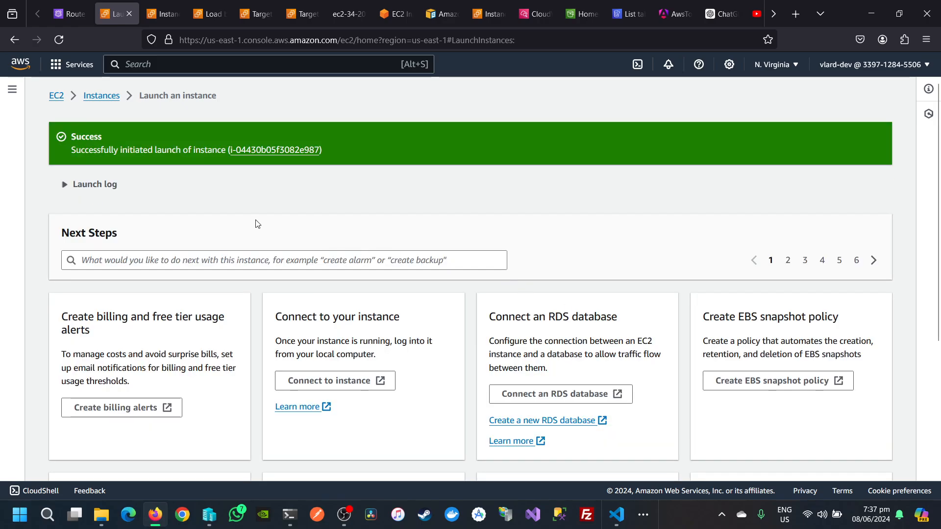
Step: Check the state of vlard-ec-3 in the refreshed instances list and leave all instances deselected
{"action": "left_click", "coordinate": [12, 91]}
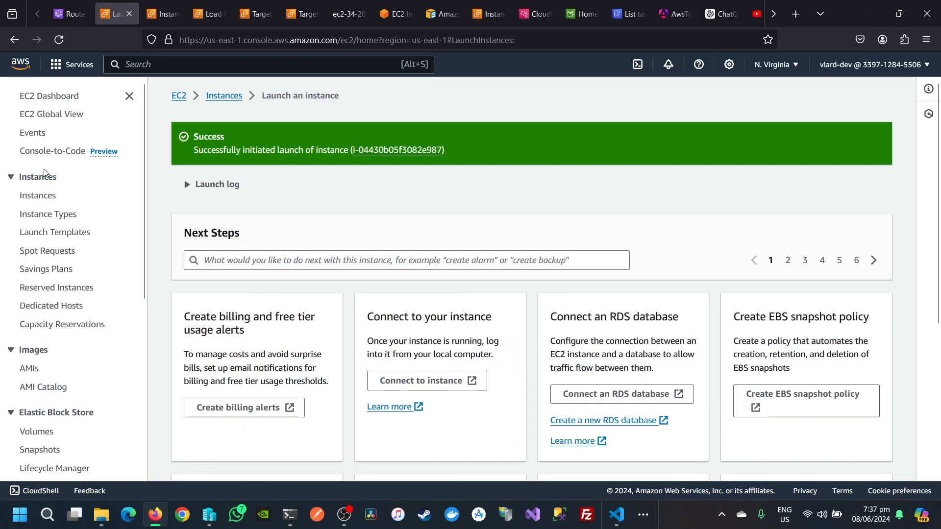
{"action": "left_click", "coordinate": [38, 196]}
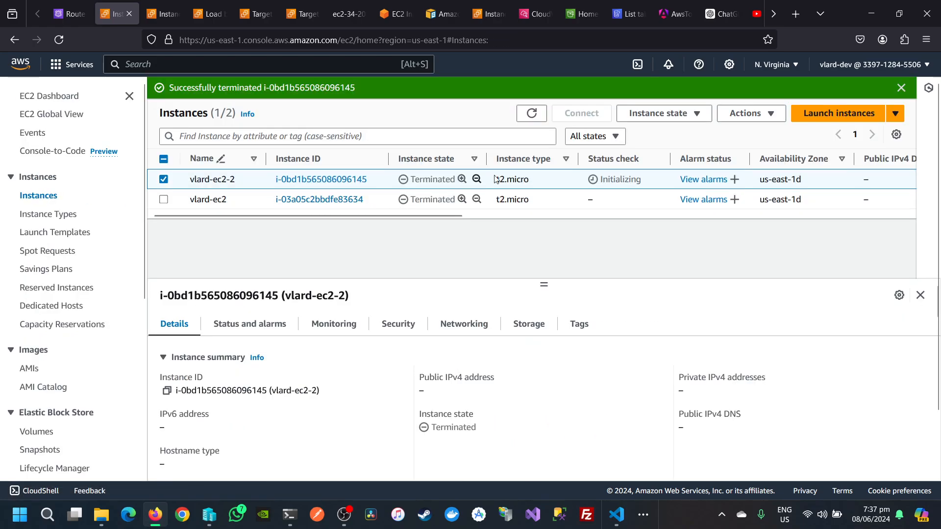
{"action": "left_click", "coordinate": [536, 114]}
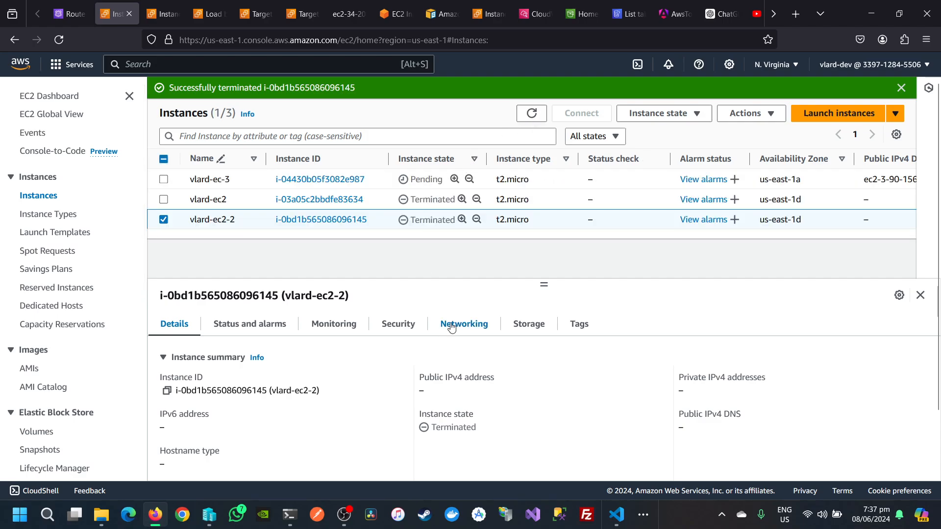
{"action": "left_click", "coordinate": [164, 200]}
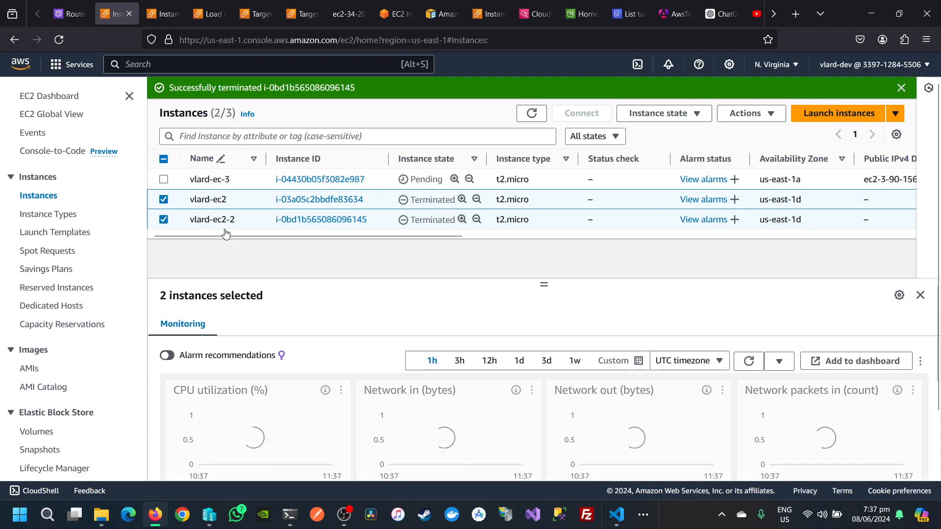
{"action": "left_click", "coordinate": [164, 200]}
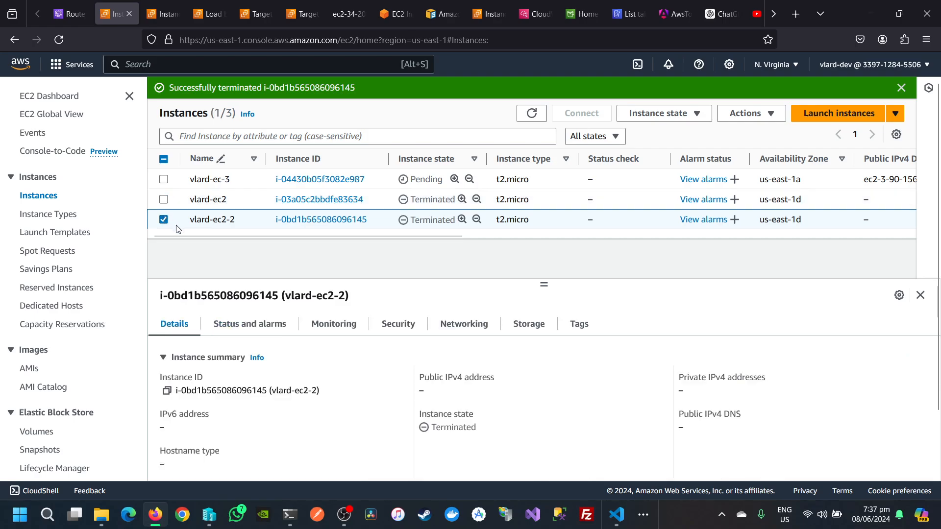
{"action": "left_click", "coordinate": [164, 220]}
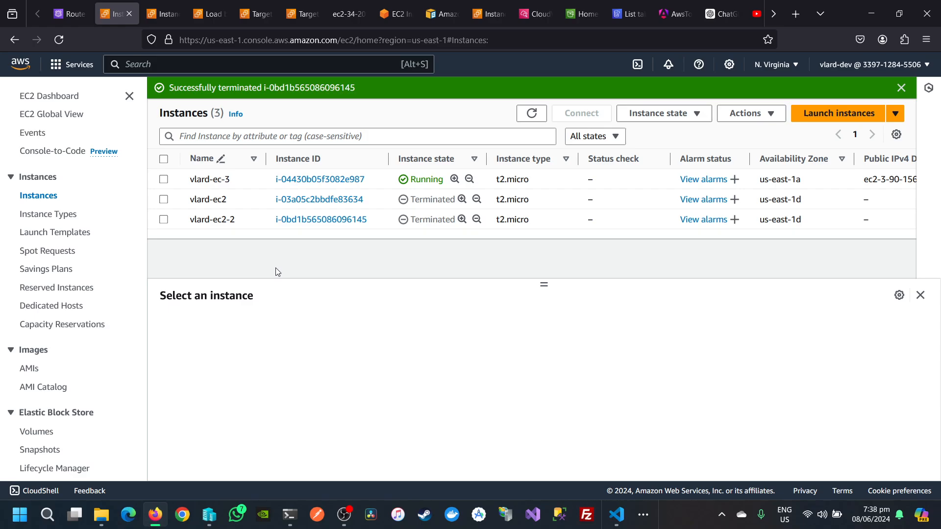
{"action": "left_click", "coordinate": [525, 117]}
Step: Open vlard-alb-targetgroup and start registering targets in it
{"action": "scroll", "coordinate": [58, 397], "scroll_direction": "down", "scroll_amount": 5}
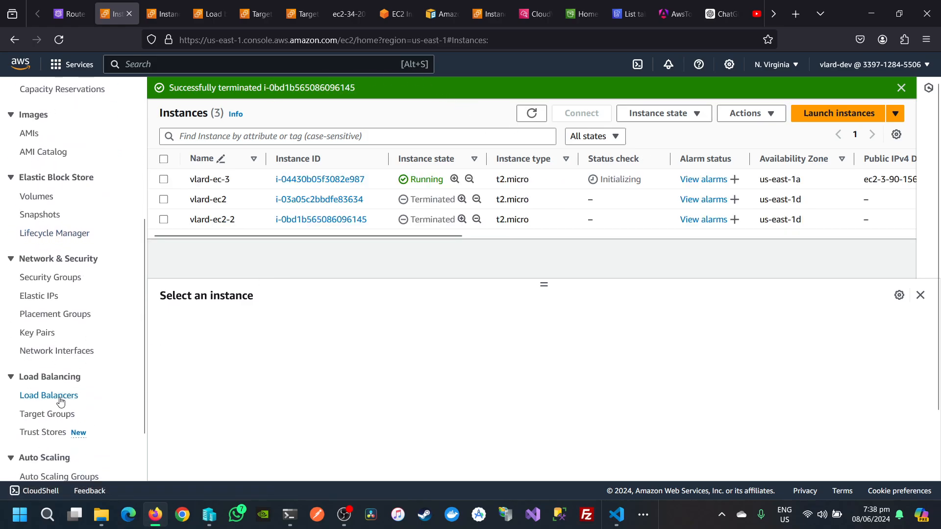
{"action": "scroll", "coordinate": [59, 400], "scroll_direction": "down", "scroll_amount": 3}
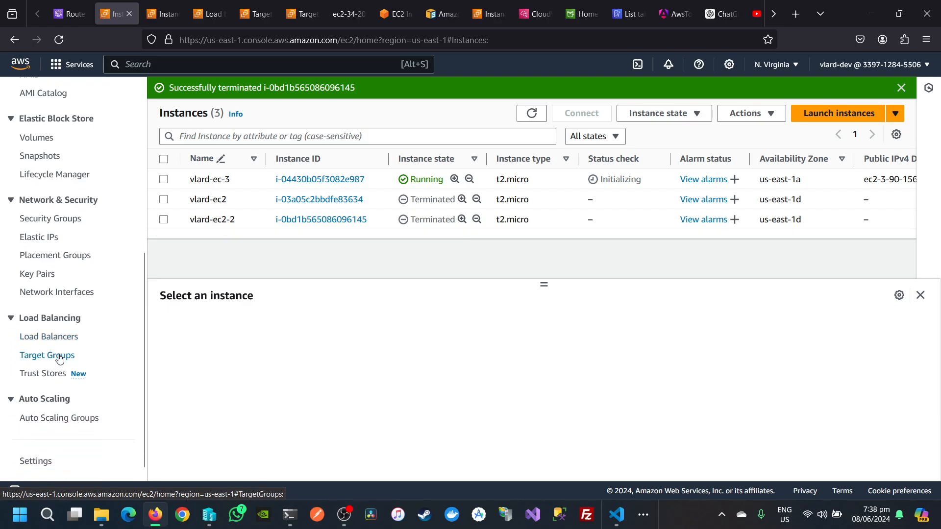
{"action": "left_click", "coordinate": [59, 358]}
{"action": "left_click", "coordinate": [280, 215]}
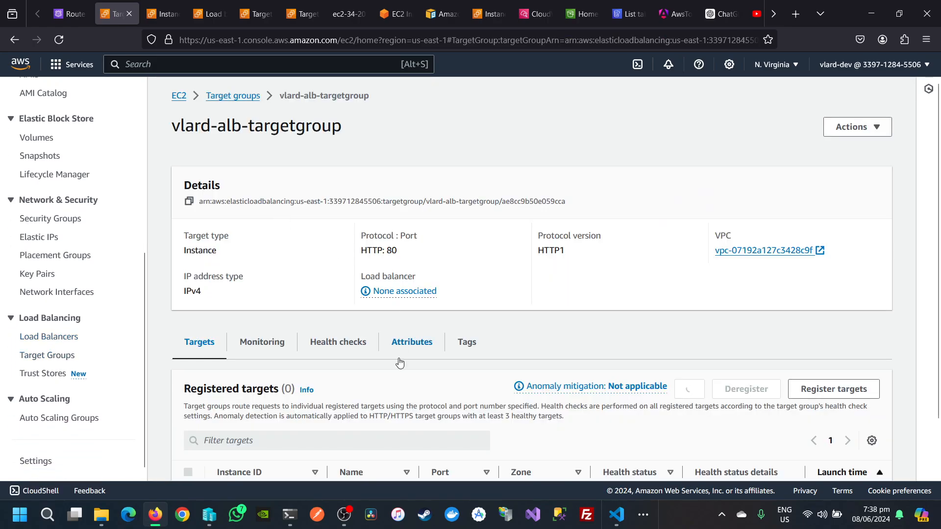
{"action": "scroll", "coordinate": [745, 355], "scroll_direction": "down", "scroll_amount": 3}
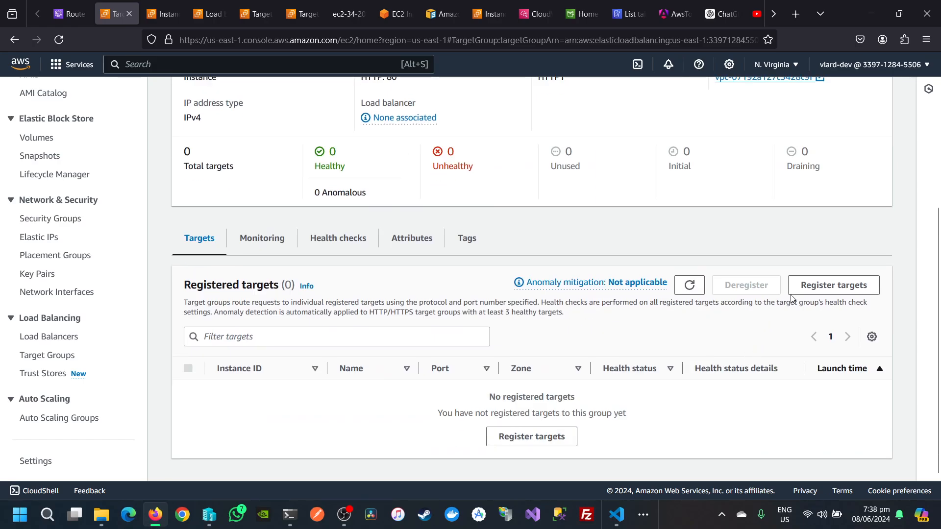
{"action": "left_click", "coordinate": [547, 441]}
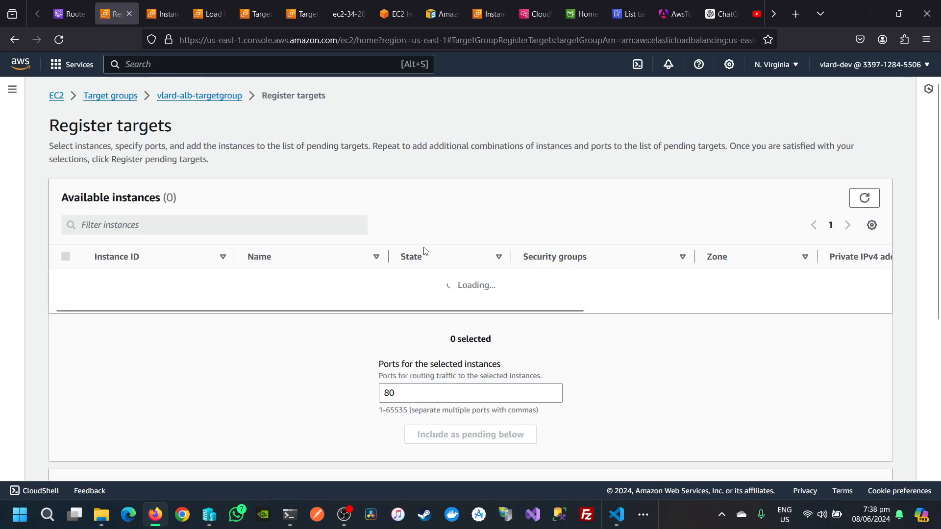
Step: Register vlard-ec-3 on port 80 as a target in vlard-alb-targetgroup and check its entry among the registered targets
{"action": "left_click", "coordinate": [65, 280]}
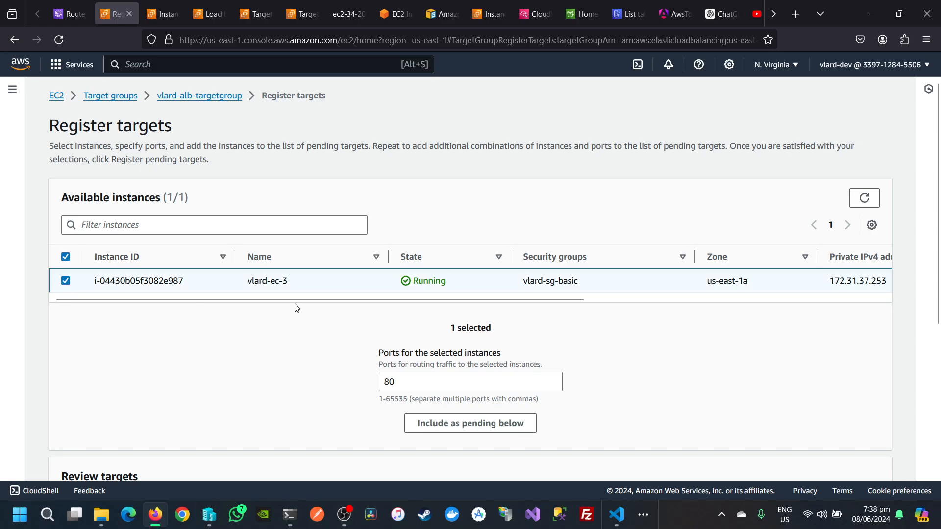
{"action": "scroll", "coordinate": [304, 362], "scroll_direction": "down", "scroll_amount": 4}
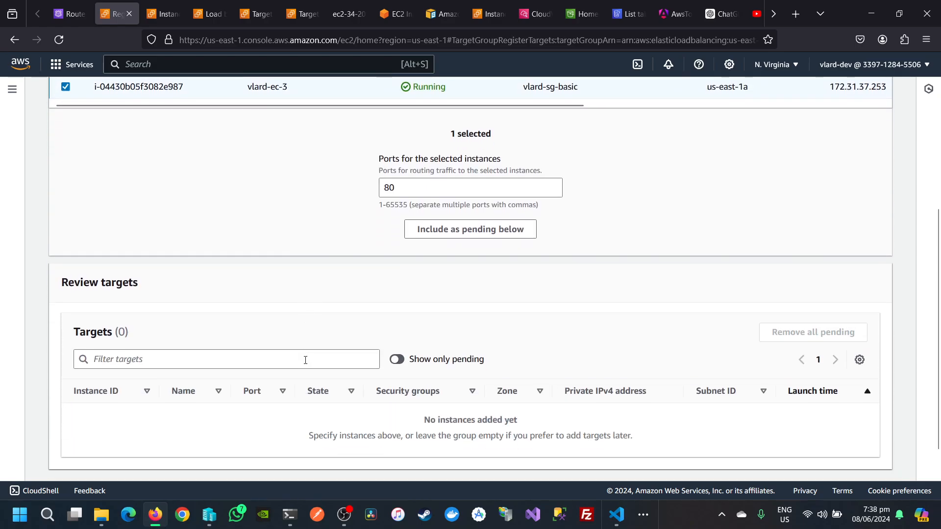
{"action": "scroll", "coordinate": [279, 233], "scroll_direction": "up", "scroll_amount": 2}
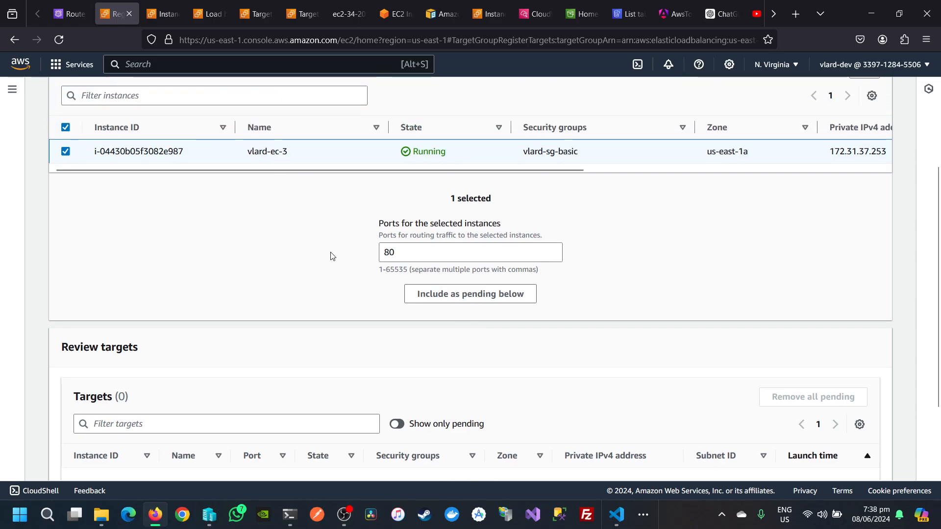
{"action": "scroll", "coordinate": [337, 259], "scroll_direction": "down", "scroll_amount": 2}
{"action": "left_click", "coordinate": [447, 231]}
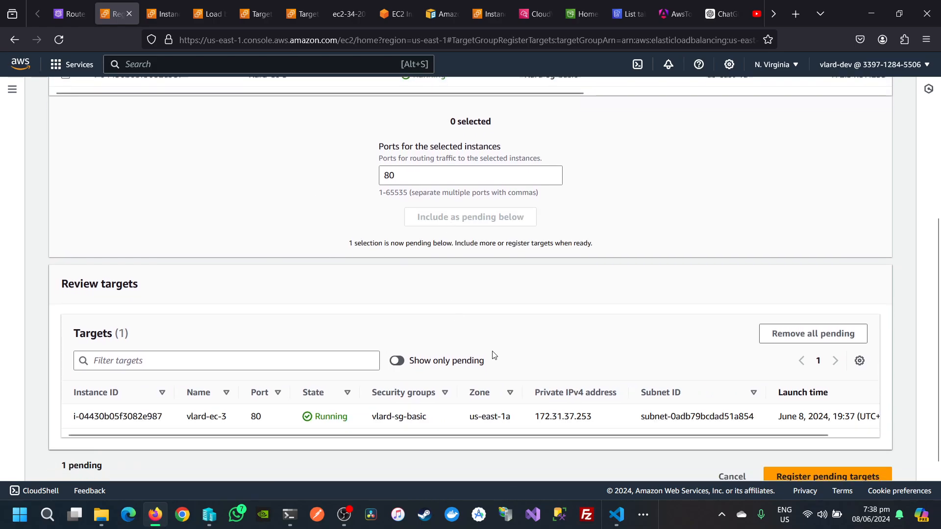
{"action": "scroll", "coordinate": [492, 357], "scroll_direction": "down", "scroll_amount": 1}
{"action": "left_click", "coordinate": [791, 459]}
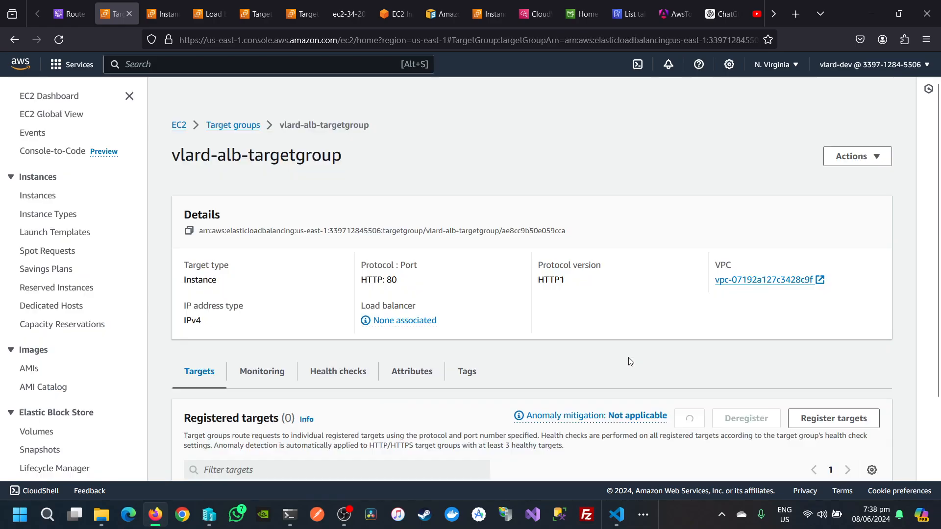
{"action": "scroll", "coordinate": [628, 361], "scroll_direction": "down", "scroll_amount": 4}
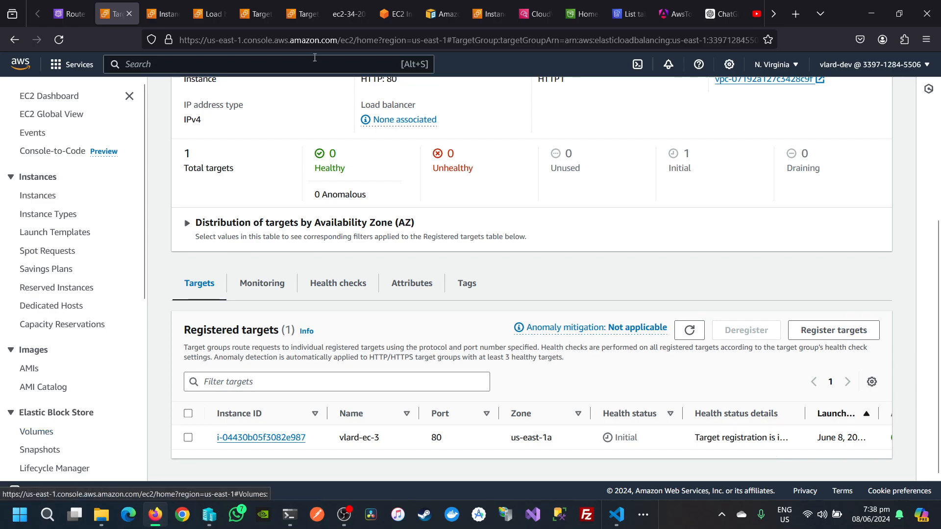
{"action": "left_click", "coordinate": [349, 14]}
{"action": "left_click", "coordinate": [394, 14]}
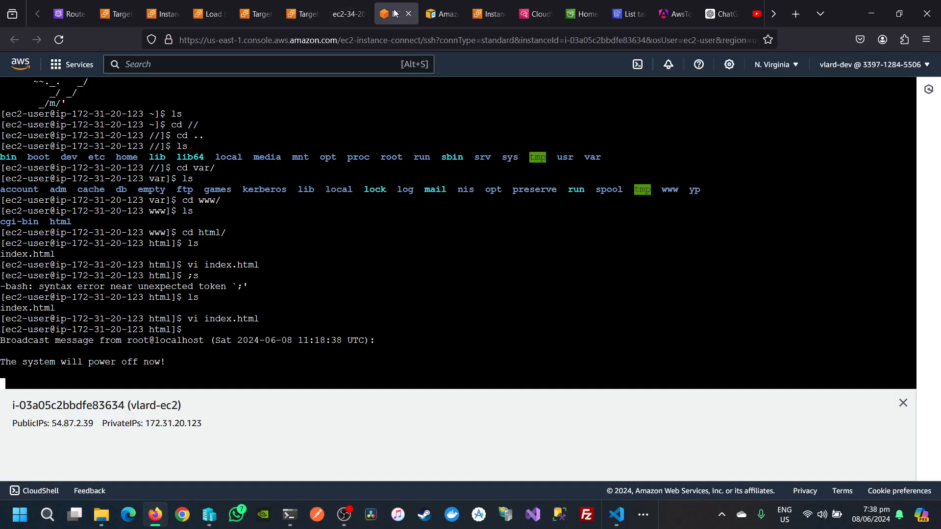
{"action": "left_click", "coordinate": [304, 14]}
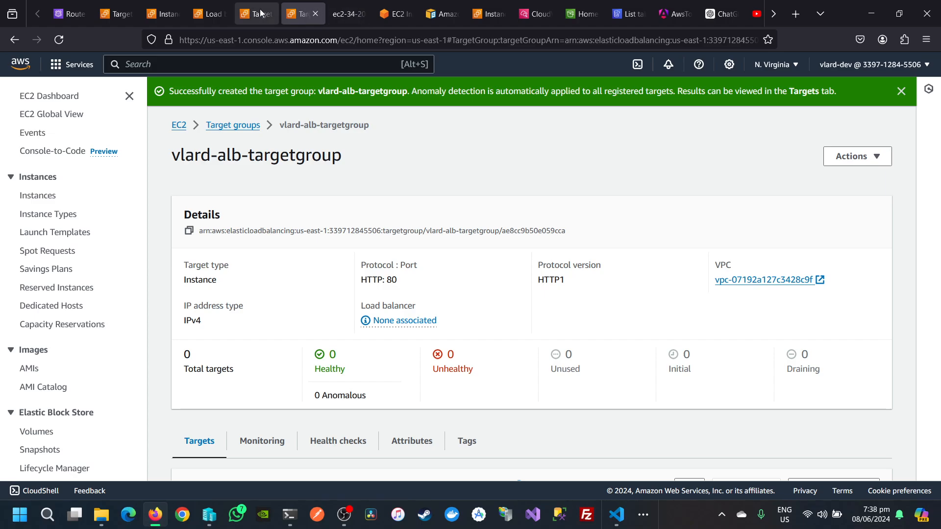
{"action": "left_click", "coordinate": [113, 15]}
Step: Open the details of the vlard-alb load balancer and copy its DNS name
{"action": "scroll", "coordinate": [101, 184], "scroll_direction": "down", "scroll_amount": 3}
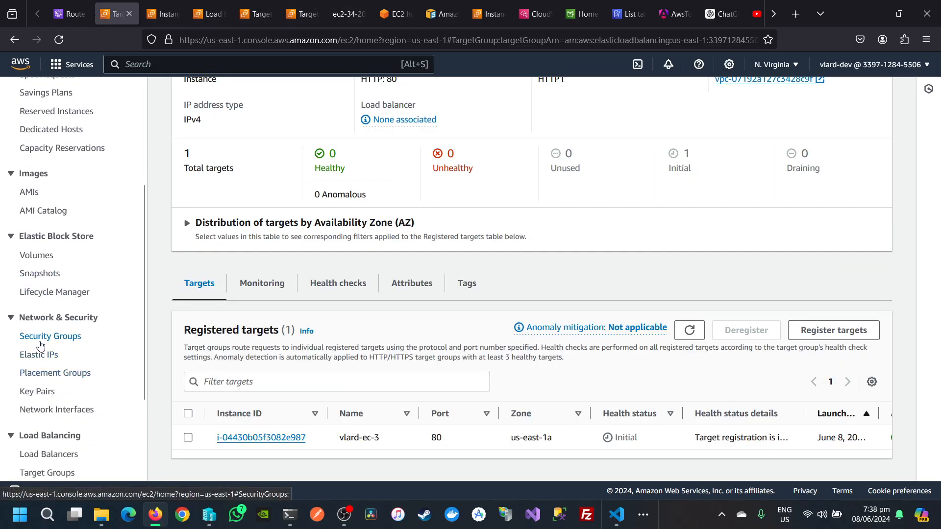
{"action": "scroll", "coordinate": [44, 347], "scroll_direction": "down", "scroll_amount": 2}
{"action": "left_click", "coordinate": [47, 395]}
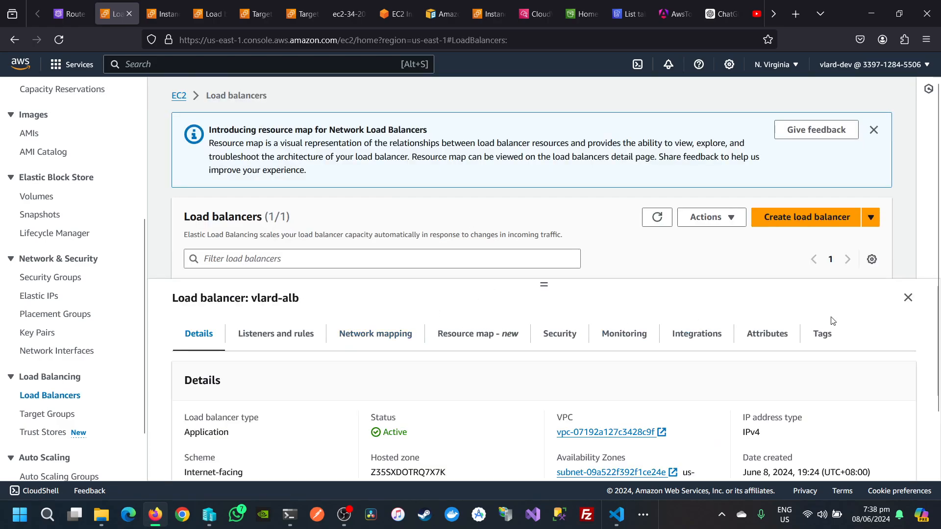
{"action": "left_click", "coordinate": [906, 297]}
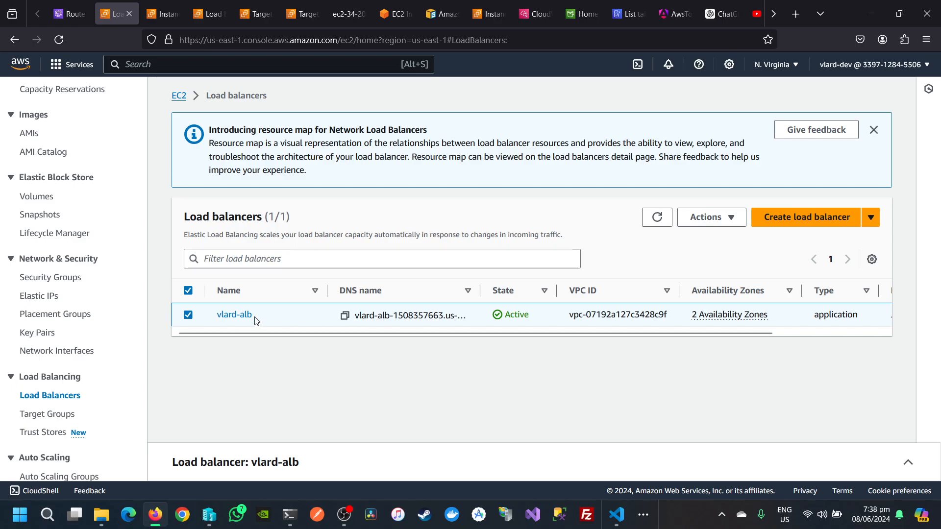
{"action": "left_click", "coordinate": [241, 318]}
{"action": "scroll", "coordinate": [492, 269], "scroll_direction": "down", "scroll_amount": 3}
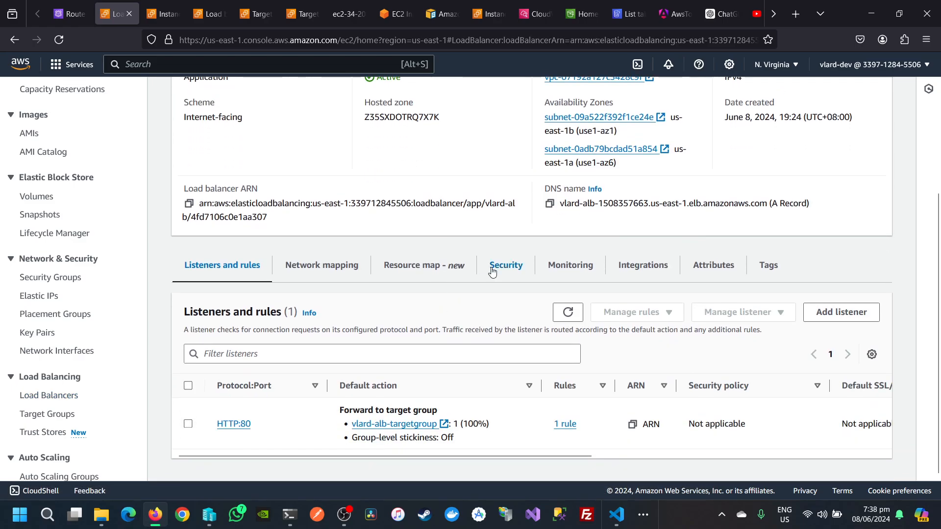
{"action": "left_click", "coordinate": [549, 203]}
Step: Load the copied vlard-alb DNS name in the browser tab holding the old instance's terminal and reload the page
{"action": "left_click", "coordinate": [395, 13]}
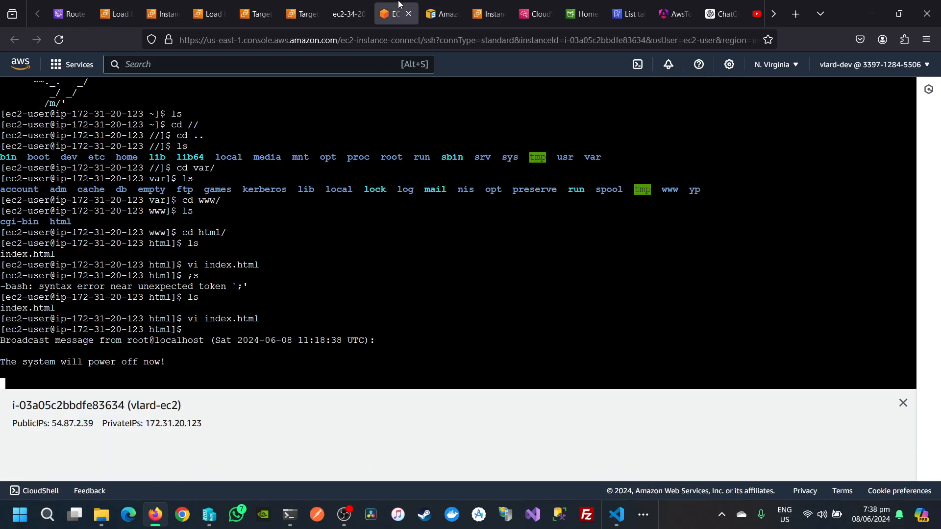
{"action": "left_click", "coordinate": [372, 37]}
{"action": "key", "text": "ctrl+v"}
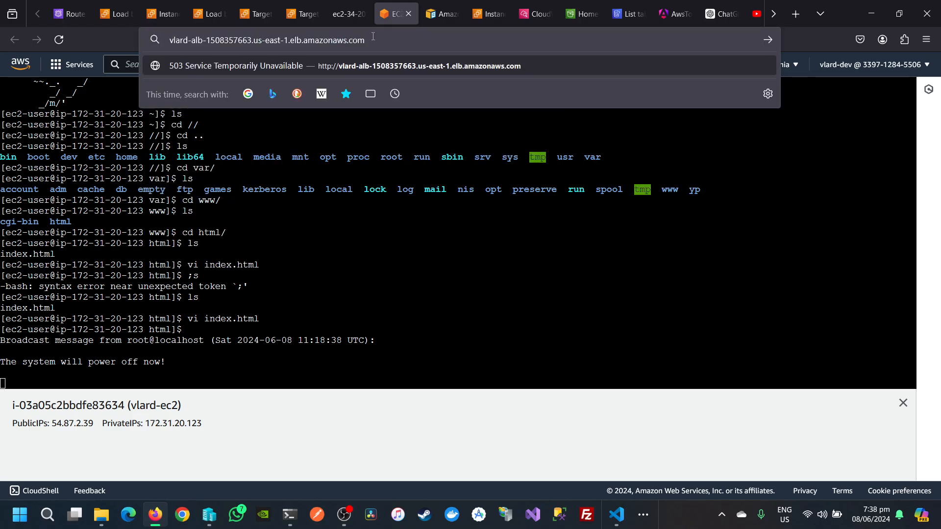
{"action": "key", "text": "Return"}
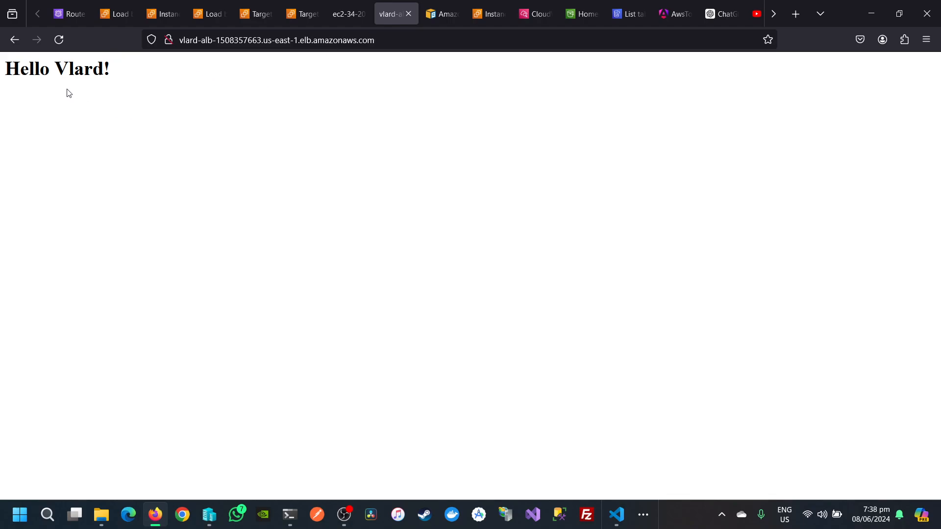
{"action": "left_click", "coordinate": [58, 40]}
{"action": "left_click", "coordinate": [59, 41]}
Step: Examine the load balancer address and the heading of the page it serves
{"action": "left_click", "coordinate": [390, 46]}
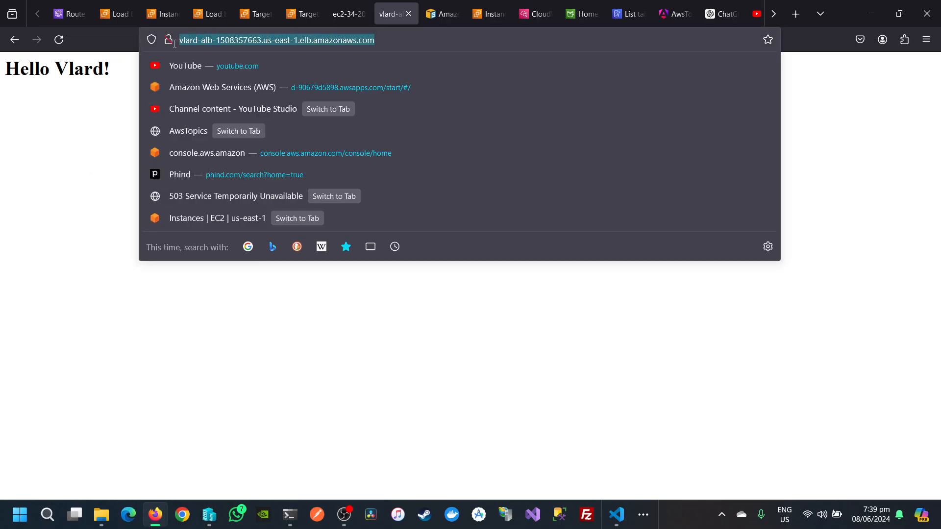
{"action": "left_click", "coordinate": [95, 151]}
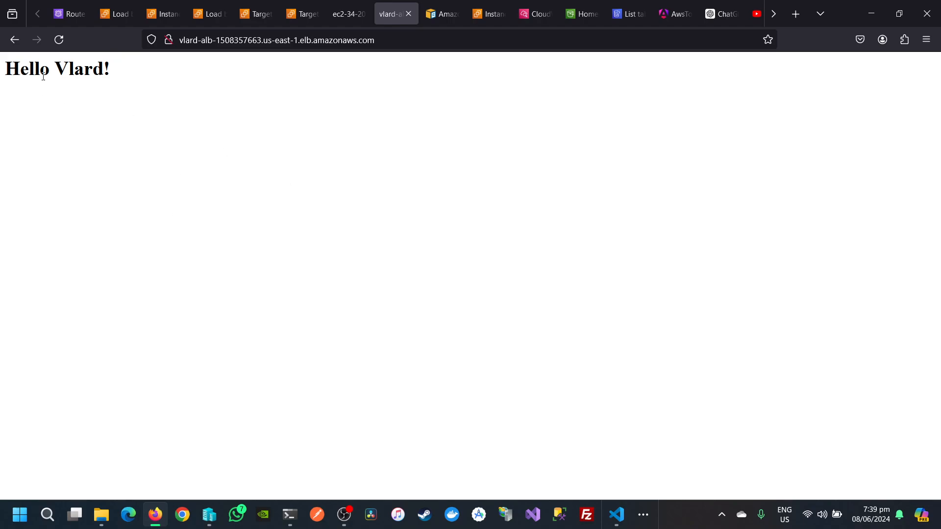
{"action": "triple_click", "coordinate": [106, 69]}
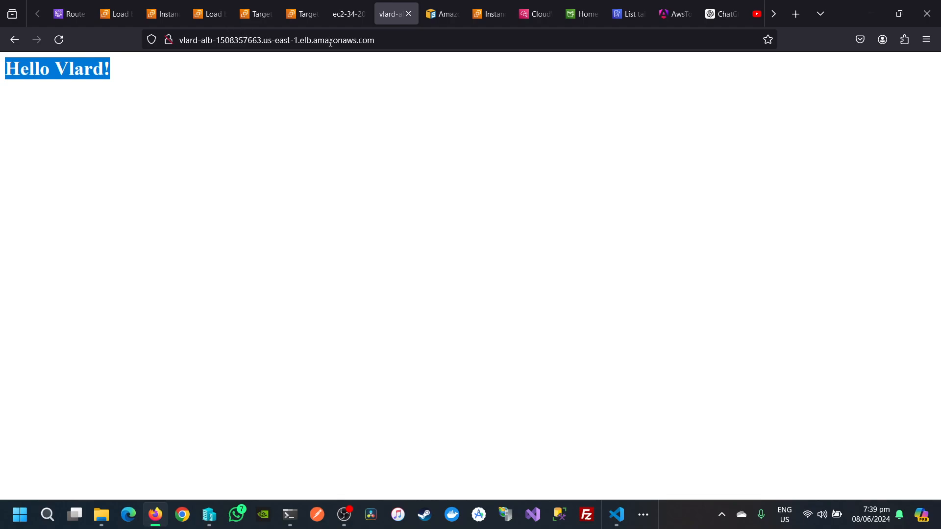